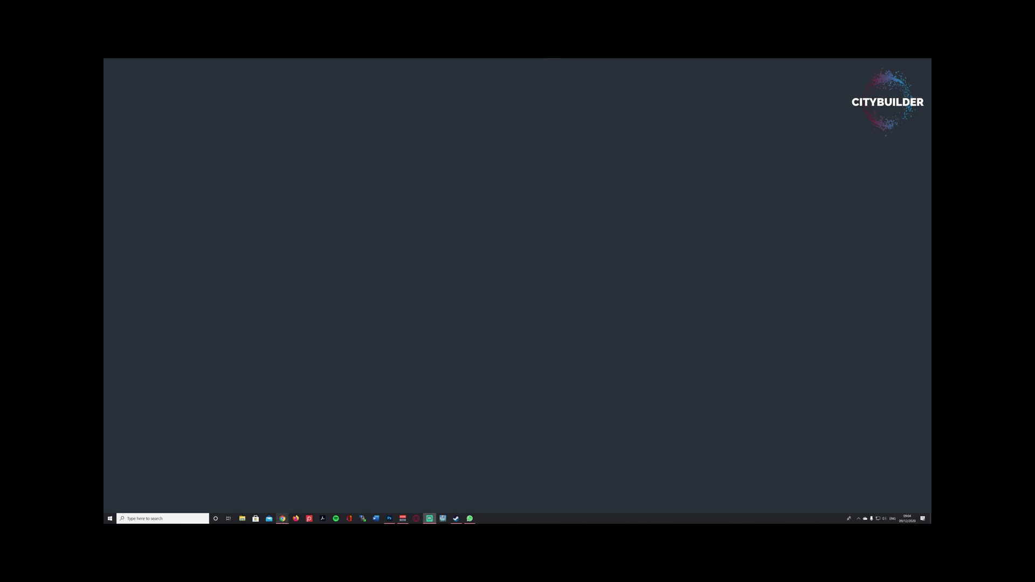
- Switch to the Chrome window with the map websites, show the terrain.party page and close the FireShot Capture tab
{"action": "mouse_move", "coordinate": [283, 522]}
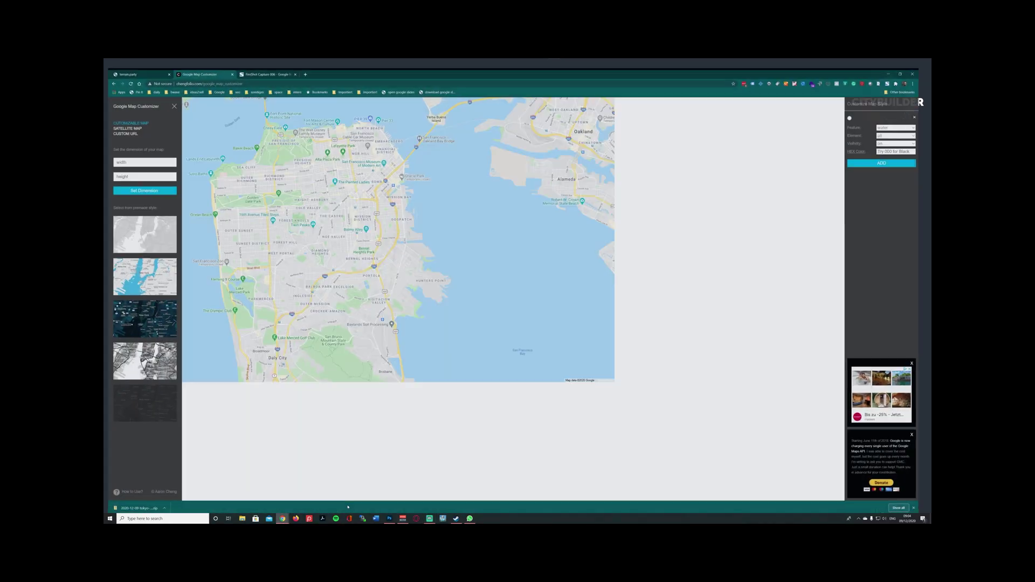
{"action": "left_click", "coordinate": [369, 495]}
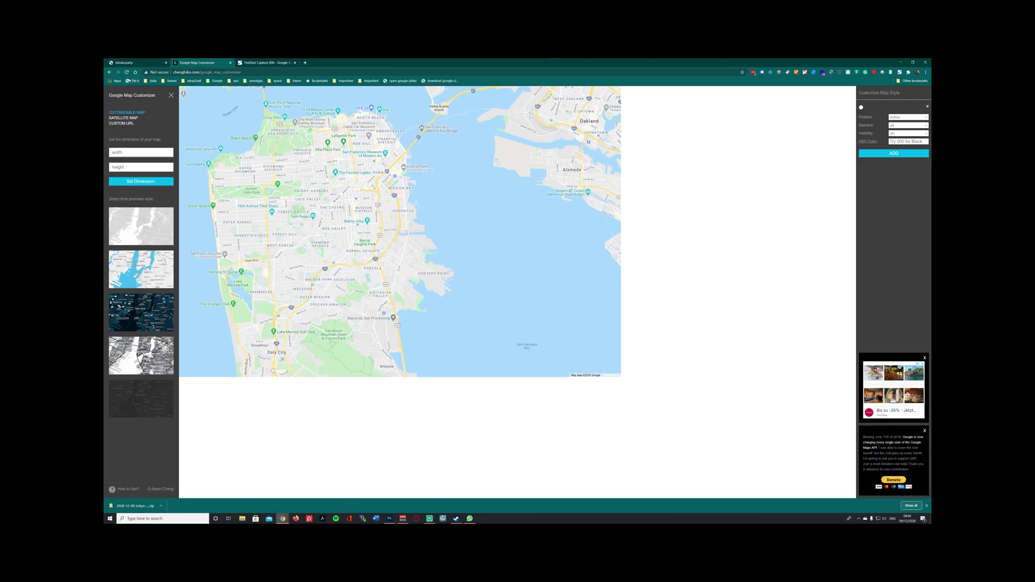
{"action": "left_click", "coordinate": [129, 62]}
{"action": "left_click", "coordinate": [295, 63]}
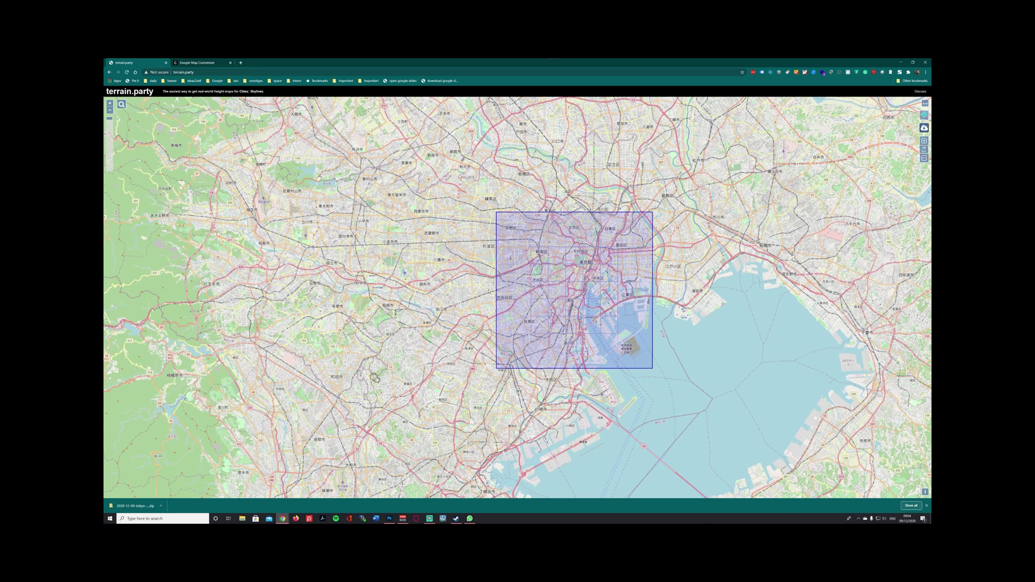
- Capture a screenshot of the square Tokyo selection on the terrain.party map, including a small margin around it
{"action": "key", "text": "Print"}
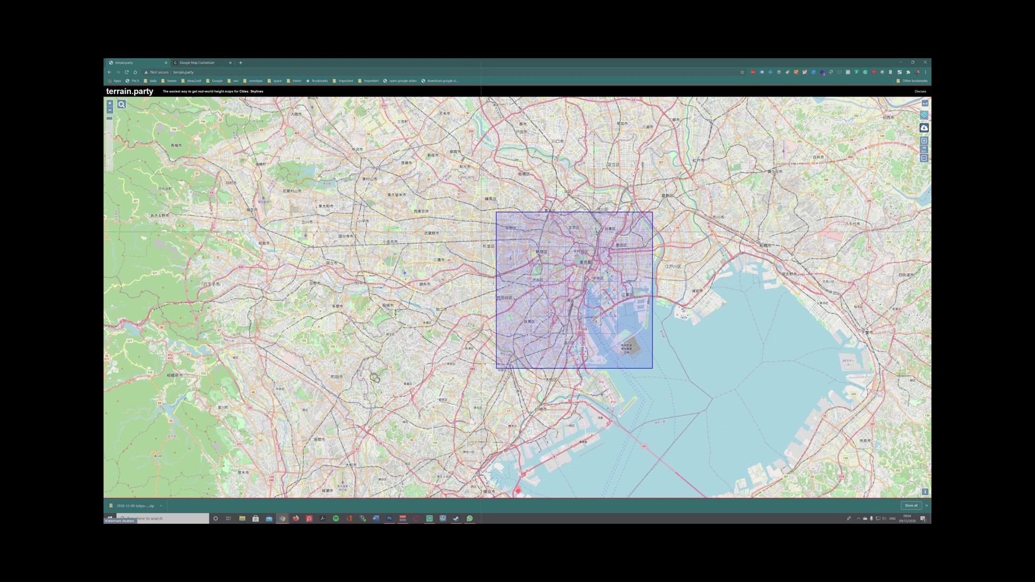
{"action": "left_click_drag", "start_coordinate": [491, 207], "coordinate": [656, 374]}
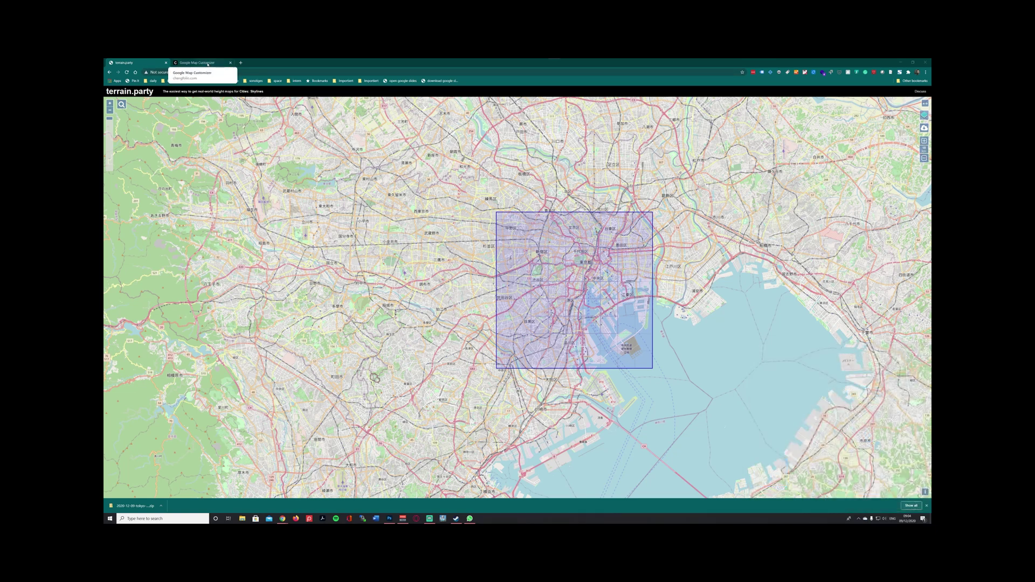
- Switch to Google Map Customizer and move its map from San Francisco to central Tokyo and Tokyo Bay
{"action": "left_click", "coordinate": [208, 64]}
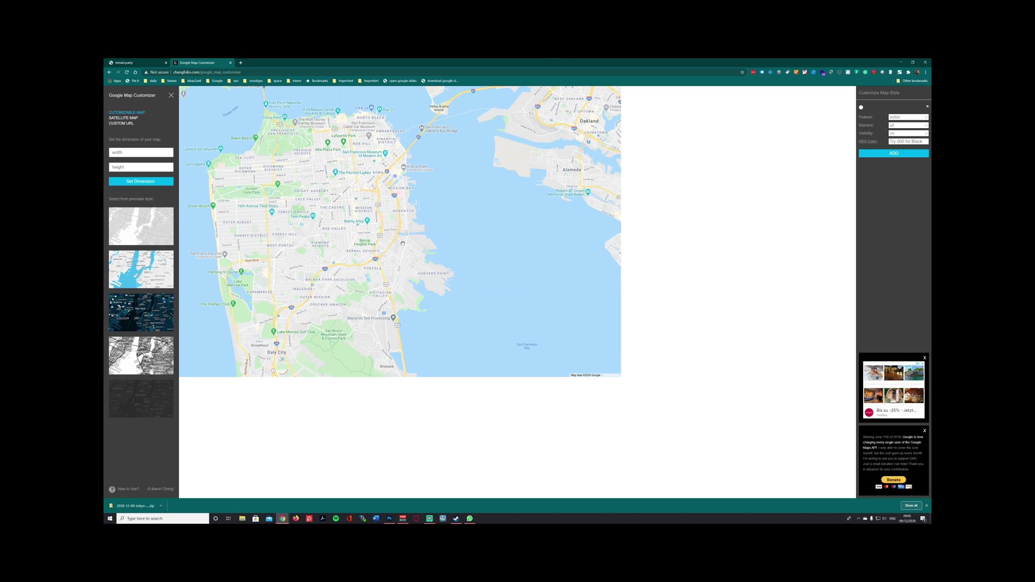
{"action": "left_click_drag", "start_coordinate": [400, 243], "coordinate": [563, 304]}
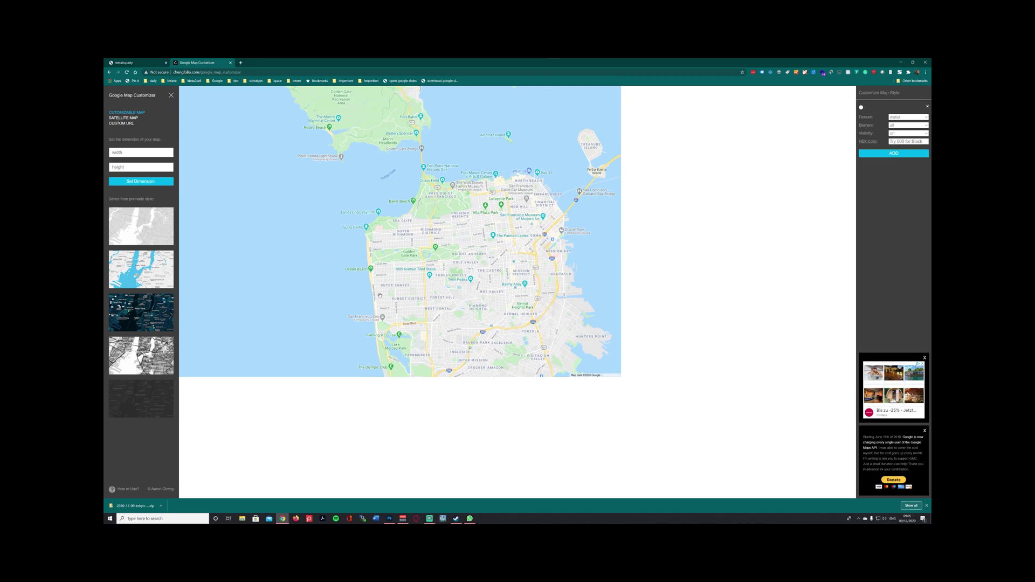
{"action": "scroll", "coordinate": [381, 296], "scroll_direction": "down", "scroll_amount": 3}
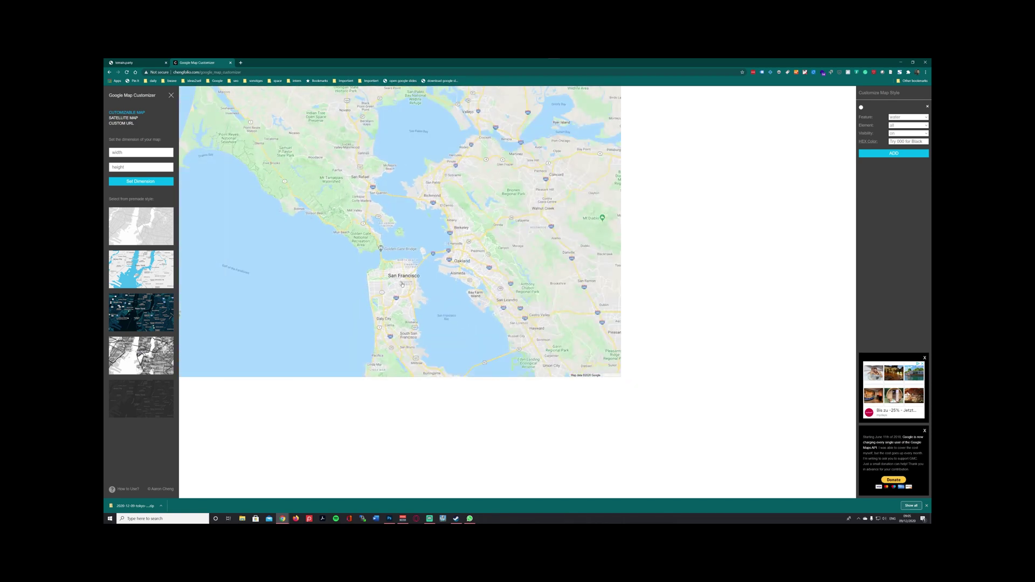
{"action": "scroll", "coordinate": [402, 285], "scroll_direction": "down", "scroll_amount": 2}
{"action": "left_click_drag", "start_coordinate": [320, 278], "coordinate": [490, 248]}
{"action": "scroll", "coordinate": [305, 252], "scroll_direction": "down", "scroll_amount": 1}
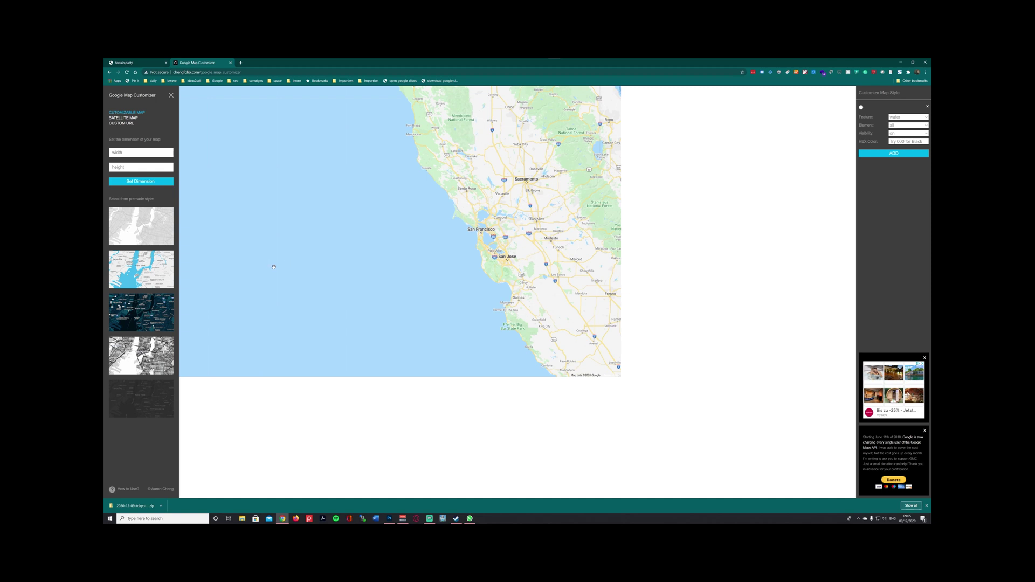
{"action": "left_click_drag", "start_coordinate": [303, 257], "coordinate": [494, 250]}
{"action": "scroll", "coordinate": [281, 287], "scroll_direction": "down", "scroll_amount": 2}
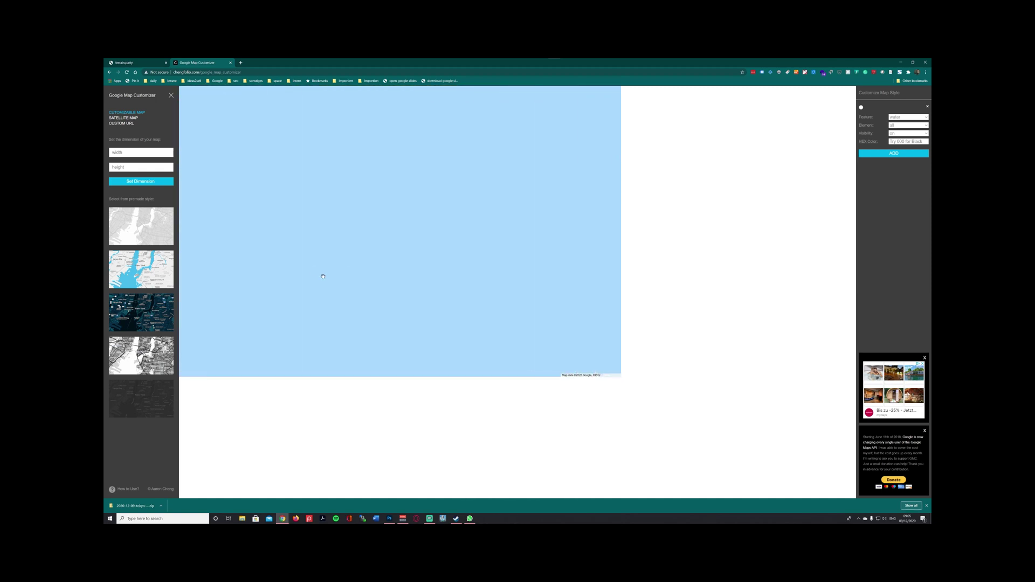
{"action": "scroll", "coordinate": [323, 276], "scroll_direction": "down", "scroll_amount": 2}
{"action": "left_click_drag", "start_coordinate": [313, 282], "coordinate": [484, 236]}
{"action": "left_click_drag", "start_coordinate": [232, 243], "coordinate": [439, 271]}
{"action": "scroll", "coordinate": [464, 283], "scroll_direction": "up", "scroll_amount": 3}
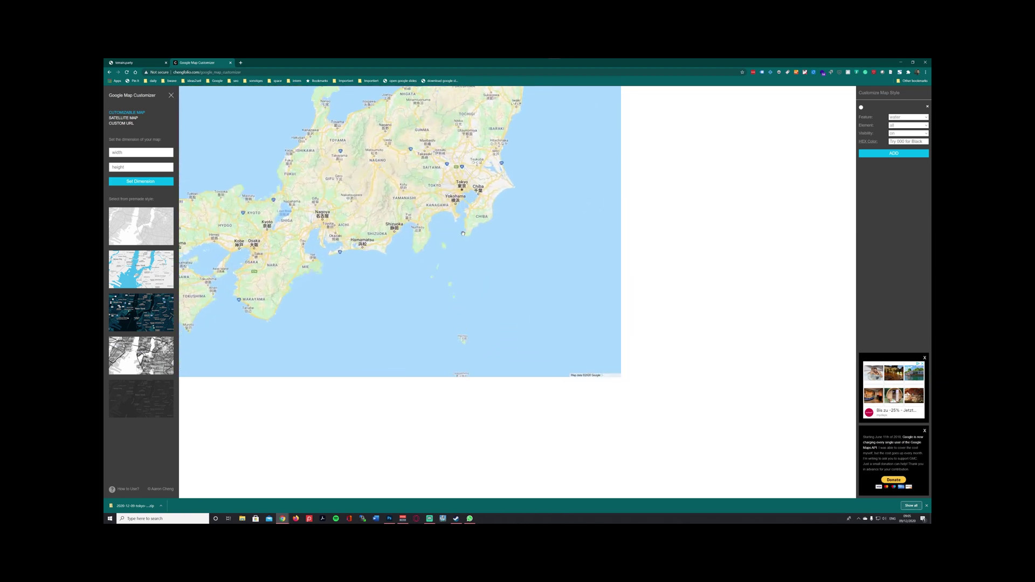
{"action": "scroll", "coordinate": [463, 234], "scroll_direction": "up", "scroll_amount": 3}
{"action": "left_click_drag", "start_coordinate": [438, 259], "coordinate": [398, 237]}
{"action": "scroll", "coordinate": [365, 202], "scroll_direction": "up", "scroll_amount": 2}
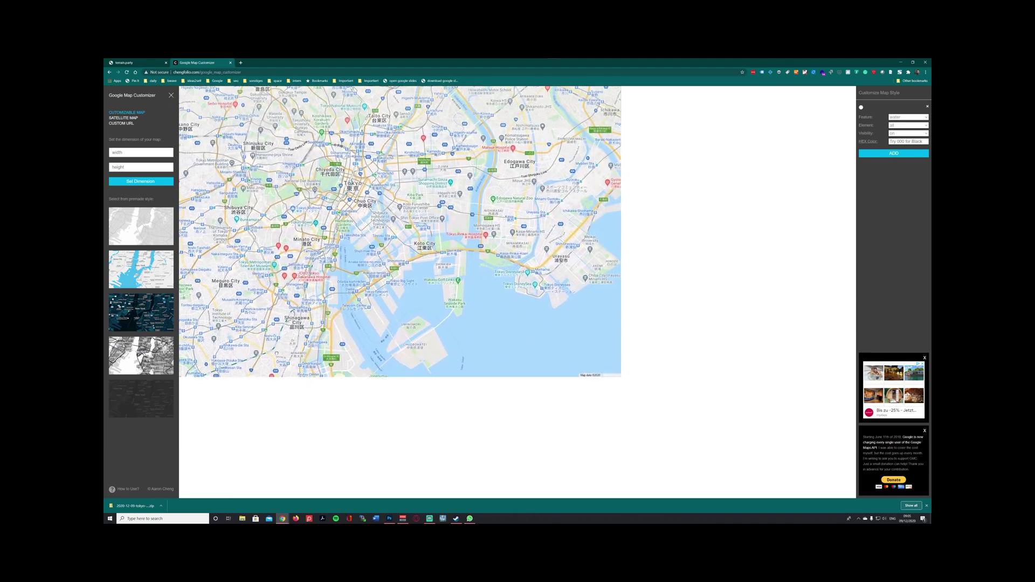
{"action": "left_click_drag", "start_coordinate": [274, 349], "coordinate": [356, 312]}
{"action": "scroll", "coordinate": [326, 322], "scroll_direction": "down", "scroll_amount": 1}
{"action": "scroll", "coordinate": [323, 318], "scroll_direction": "up", "scroll_amount": 1}
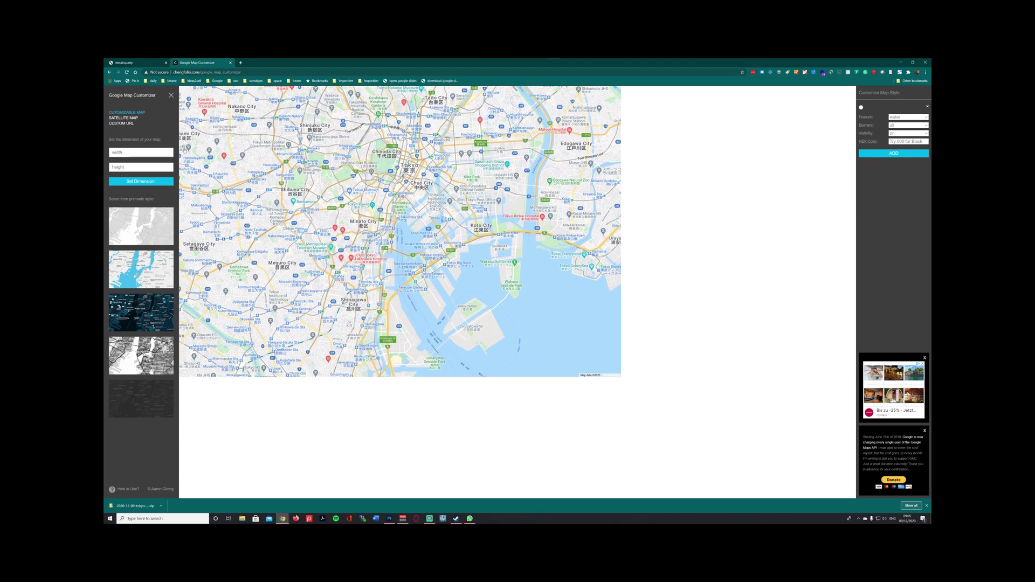
- Set the Google Map Customizer map dimensions to a width of 4000 and a height of 4000
{"action": "left_click", "coordinate": [110, 153]}
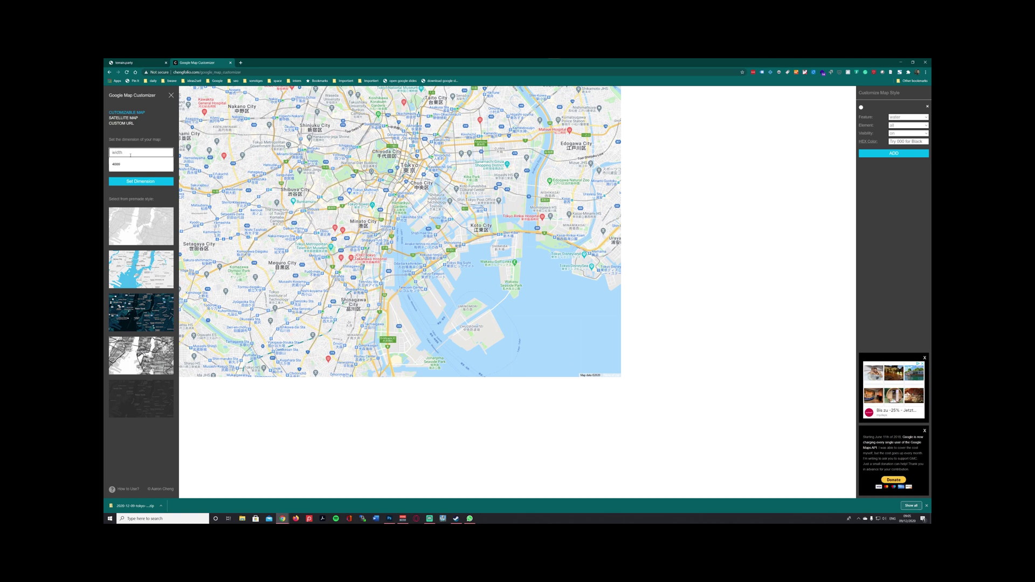
{"action": "left_click", "coordinate": [132, 164]}
{"action": "left_click", "coordinate": [132, 168]}
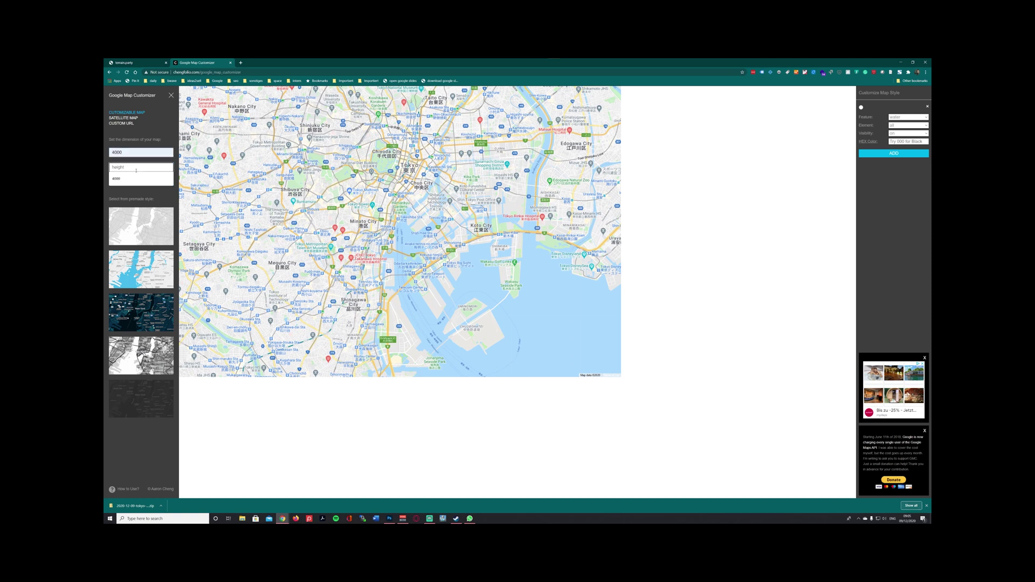
{"action": "key", "text": "Down"}
{"action": "key", "text": "Return"}
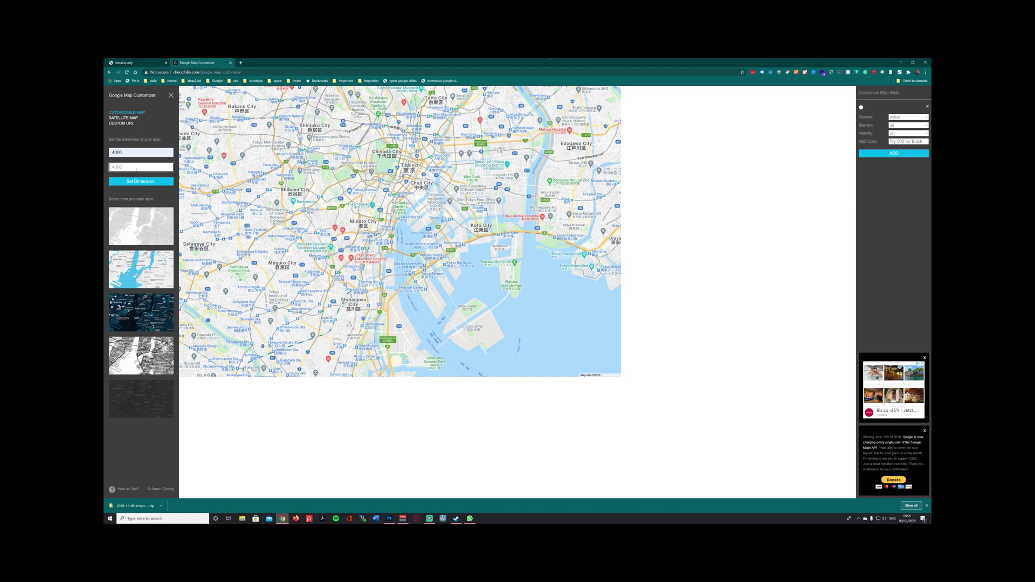
{"action": "left_click", "coordinate": [141, 181]}
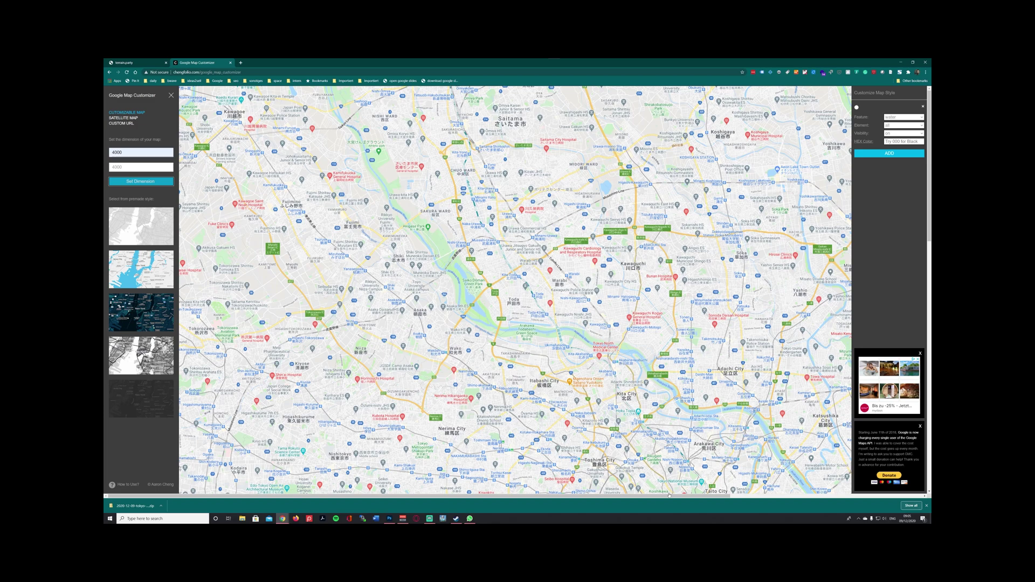
- Bring the map to a more detailed zoom level around Shinagawa and Tokyo Bay and check how far it extends
{"action": "left_click_drag", "start_coordinate": [669, 495], "coordinate": [735, 506]}
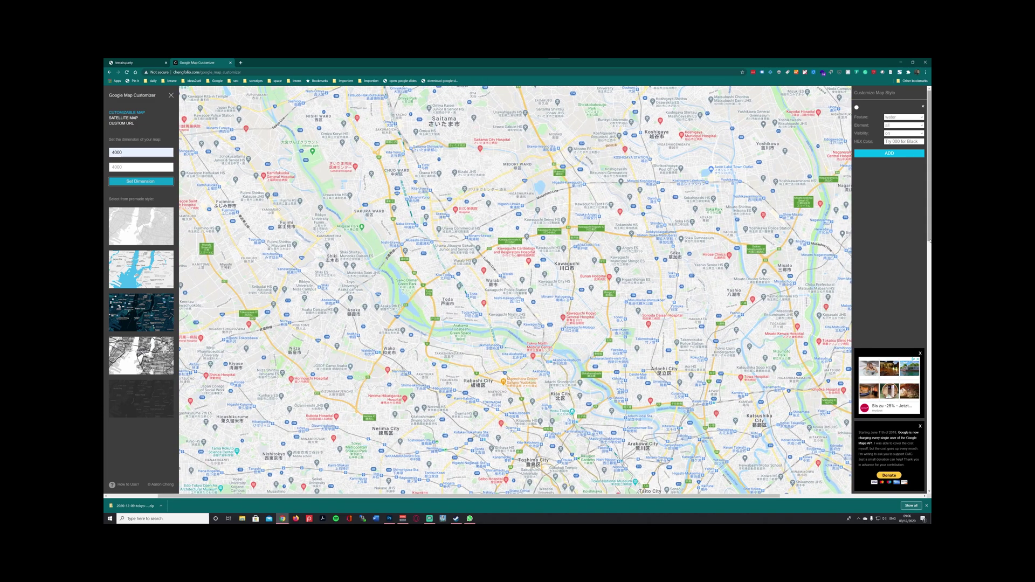
{"action": "scroll", "coordinate": [514, 290], "scroll_direction": "down", "scroll_amount": 5}
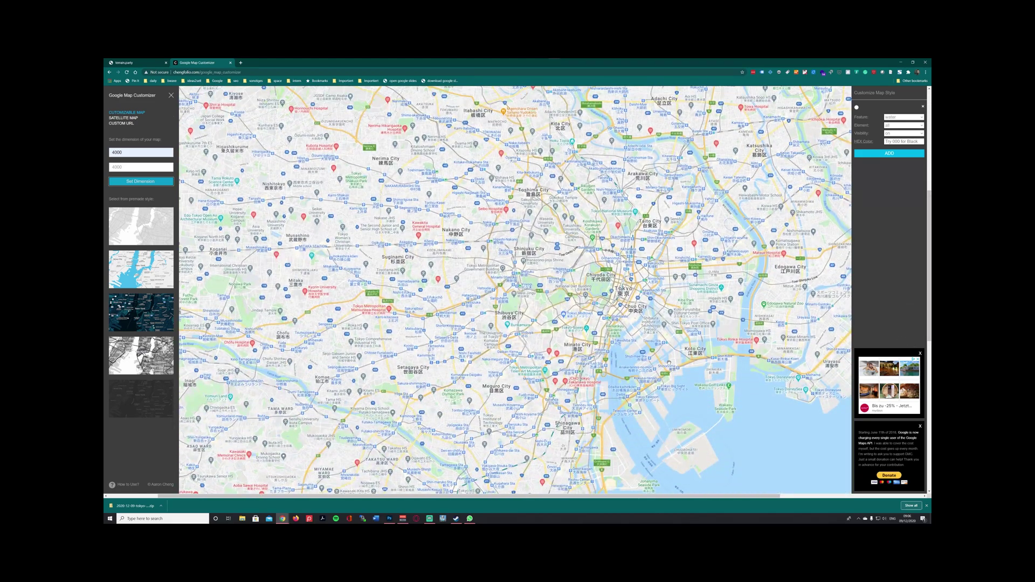
{"action": "scroll", "coordinate": [671, 363], "scroll_direction": "up", "scroll_amount": 2}
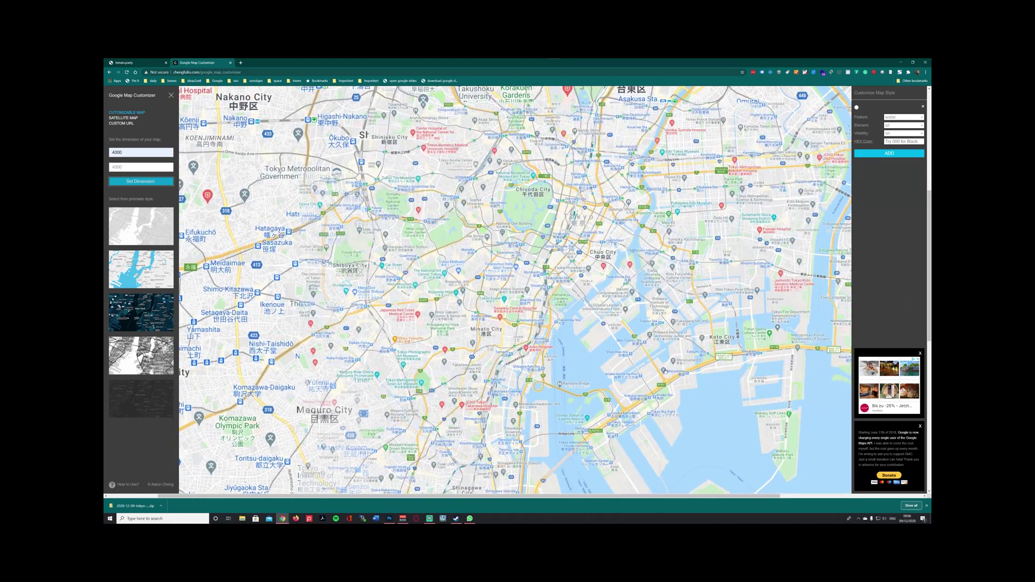
{"action": "scroll", "coordinate": [907, 374], "scroll_direction": "down", "scroll_amount": 5}
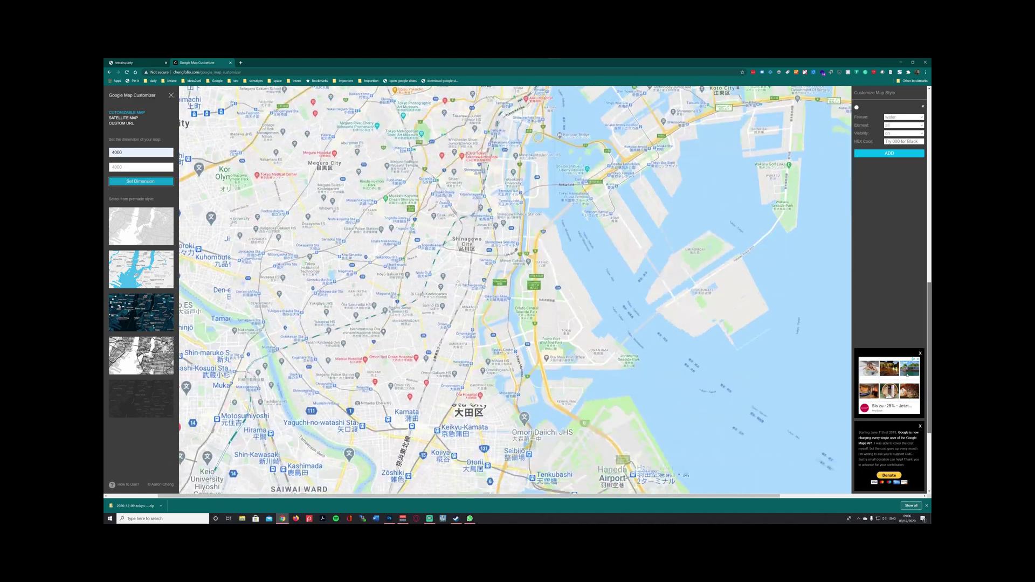
{"action": "left_click_drag", "start_coordinate": [906, 375], "coordinate": [920, 319]}
{"action": "scroll", "coordinate": [590, 271], "scroll_direction": "up", "scroll_amount": 1}
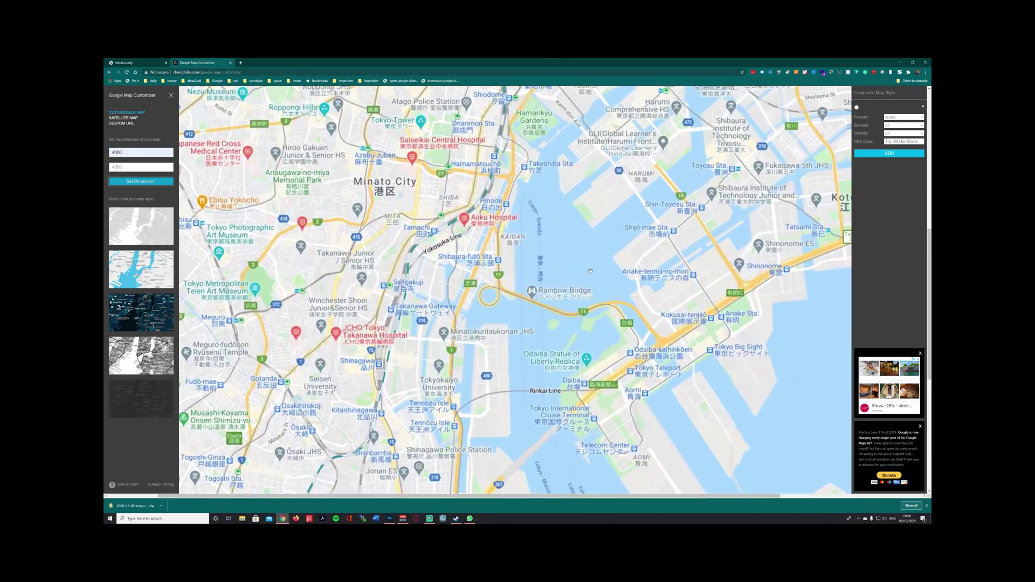
{"action": "scroll", "coordinate": [590, 271], "scroll_direction": "down", "scroll_amount": 1}
{"action": "scroll", "coordinate": [919, 352], "scroll_direction": "down", "scroll_amount": 5}
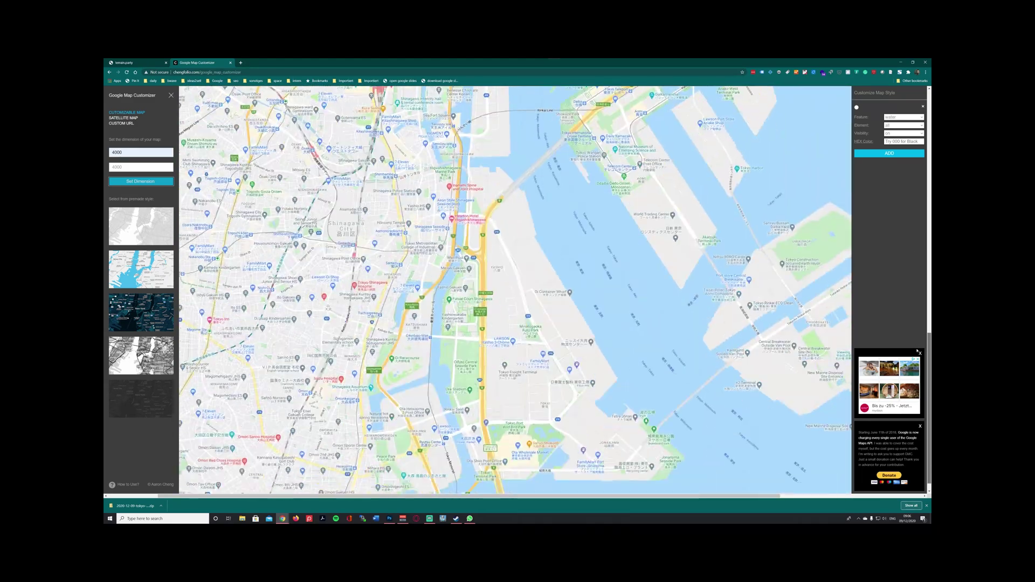
{"action": "scroll", "coordinate": [917, 350], "scroll_direction": "down", "scroll_amount": 1}
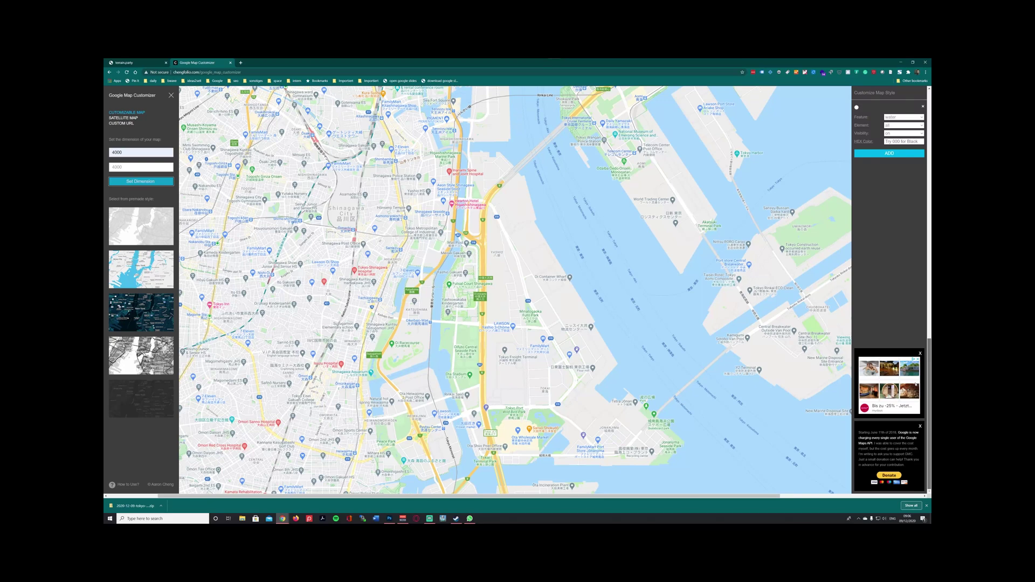
- Set the map dimensions to a width of 5000 and a height of 5000
{"action": "left_click", "coordinate": [116, 152]}
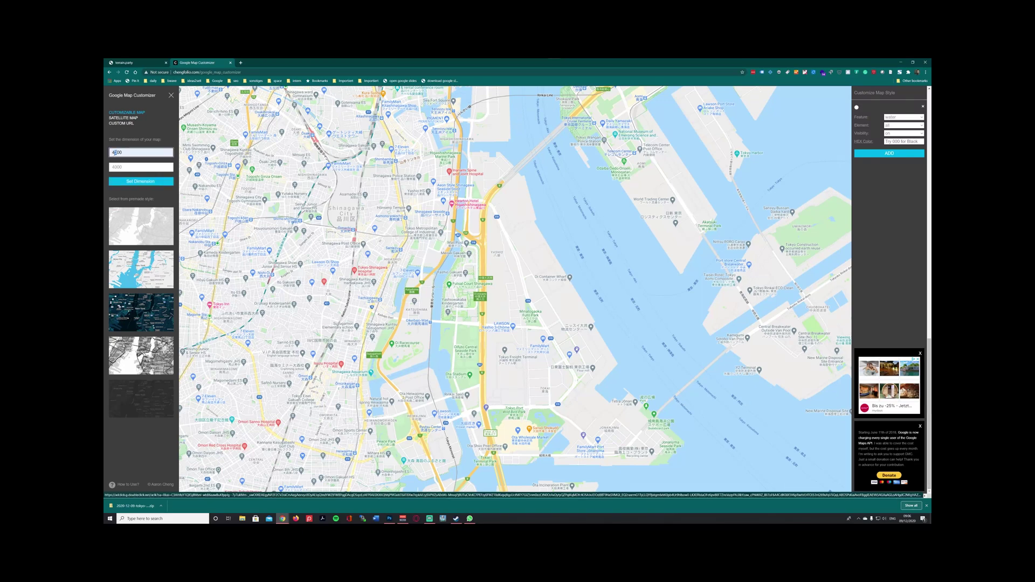
{"action": "type", "text": "5"}
{"action": "left_click", "coordinate": [117, 168]}
{"action": "key", "text": "BackSpace"}
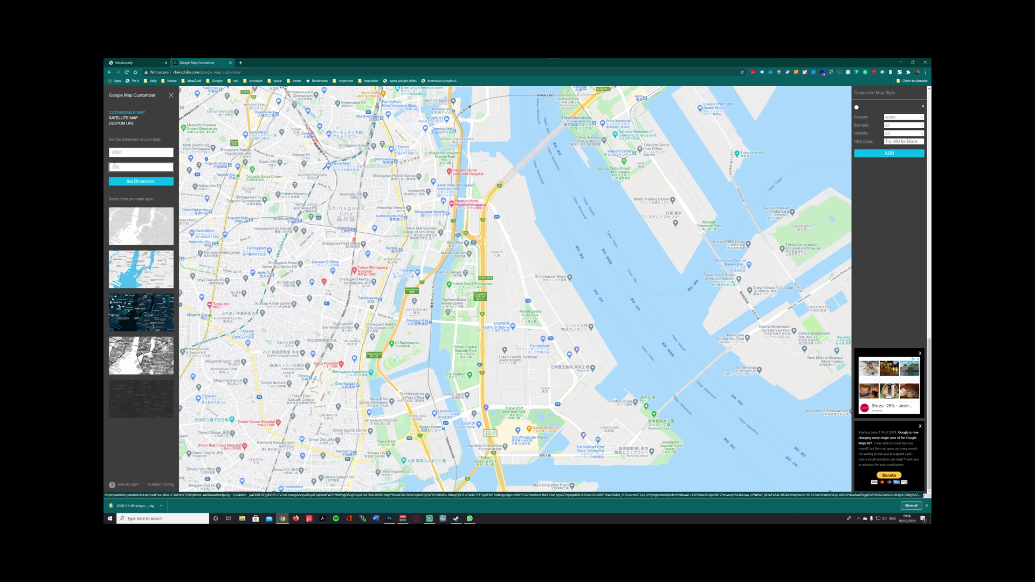
{"action": "left_click_drag", "start_coordinate": [118, 153], "coordinate": [105, 153]}
{"action": "type", "text": "9"}
{"action": "left_click", "coordinate": [141, 182]}
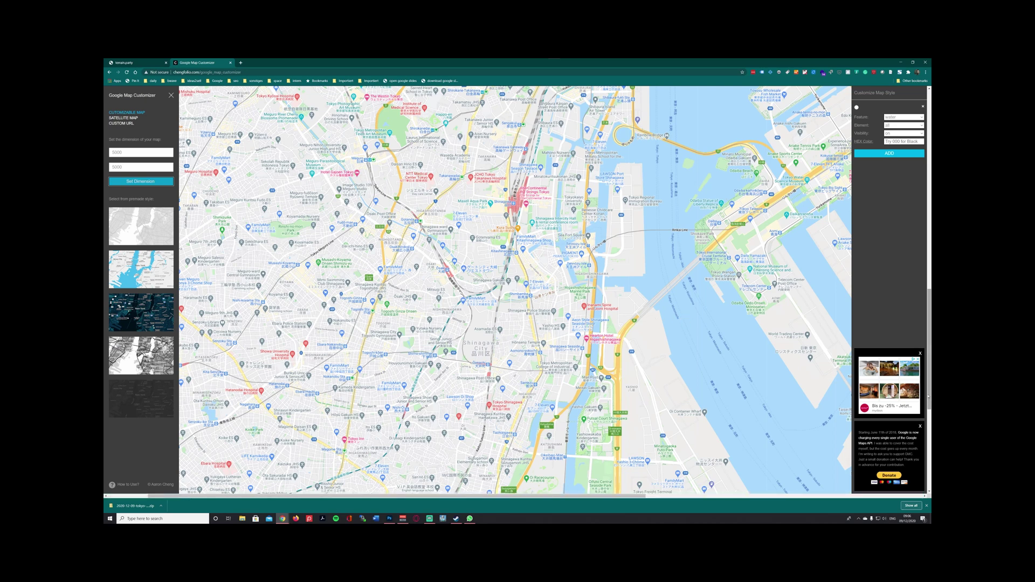
- Compare the map's outer areas with the square Tokyo selection on terrain.party, and dismiss the advertisement in Google Map Customizer
{"action": "scroll", "coordinate": [706, 334], "scroll_direction": "down", "scroll_amount": 3}
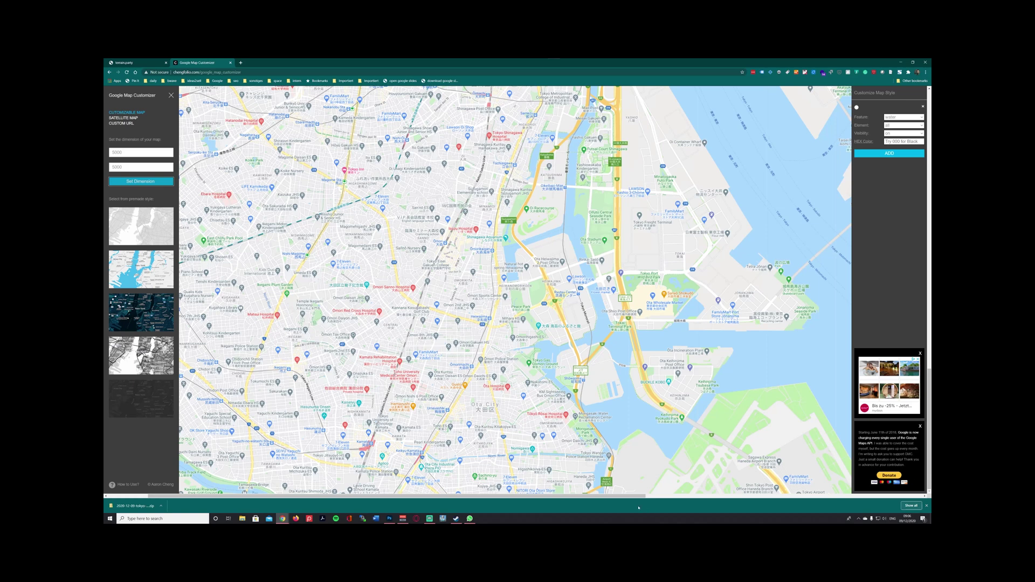
{"action": "left_click_drag", "start_coordinate": [632, 496], "coordinate": [858, 493]}
{"action": "left_click", "coordinate": [129, 62]}
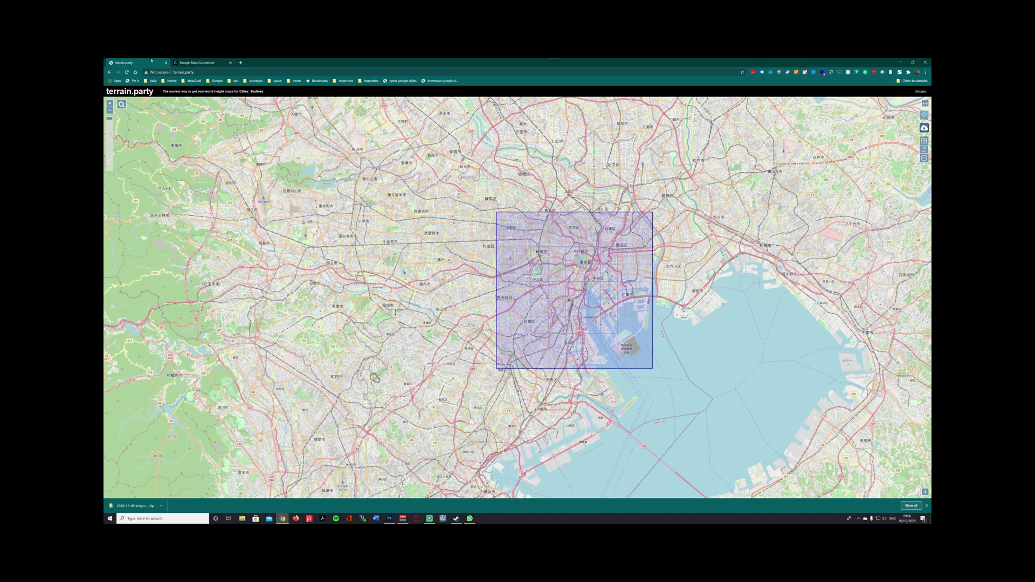
{"action": "left_click", "coordinate": [186, 62]}
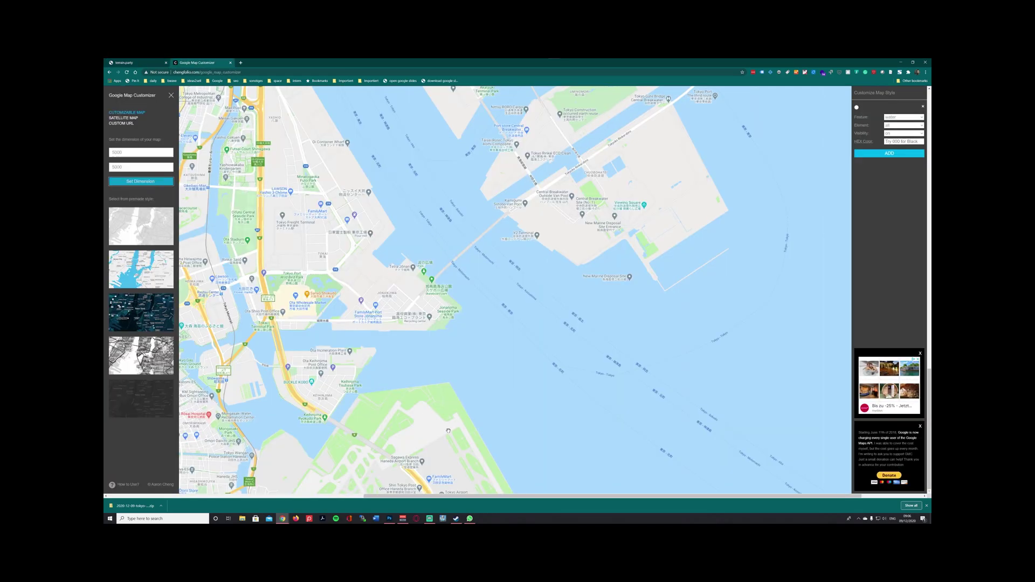
{"action": "left_click_drag", "start_coordinate": [928, 430], "coordinate": [929, 149]}
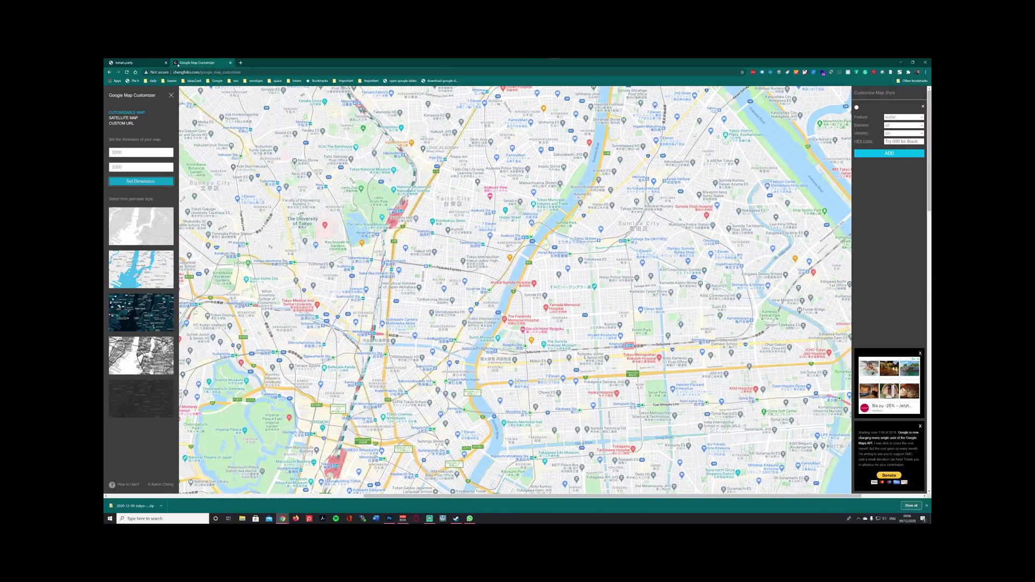
{"action": "left_click", "coordinate": [132, 64]}
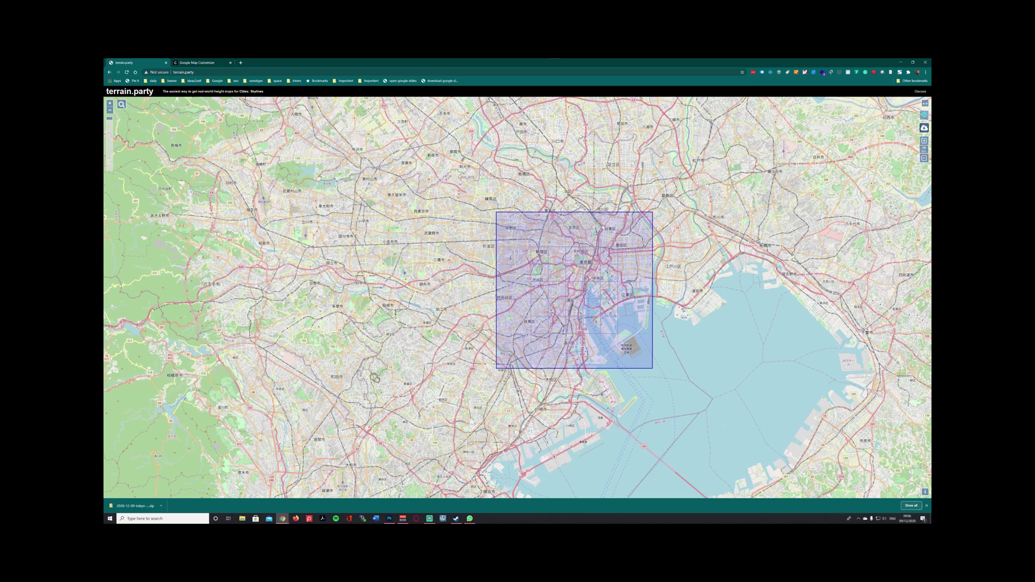
{"action": "left_click", "coordinate": [201, 63]}
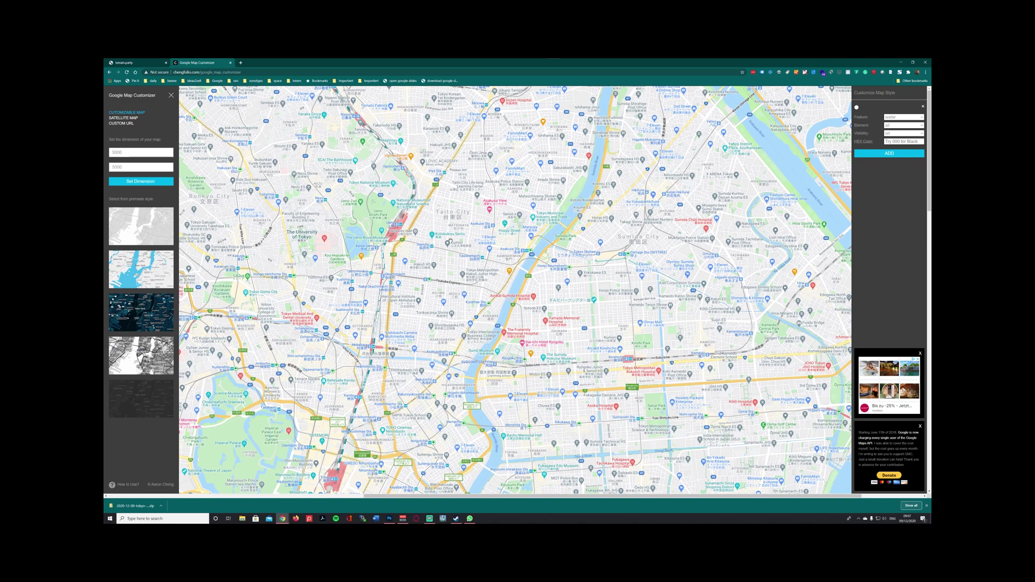
{"action": "left_click_drag", "start_coordinate": [578, 496], "coordinate": [315, 496]}
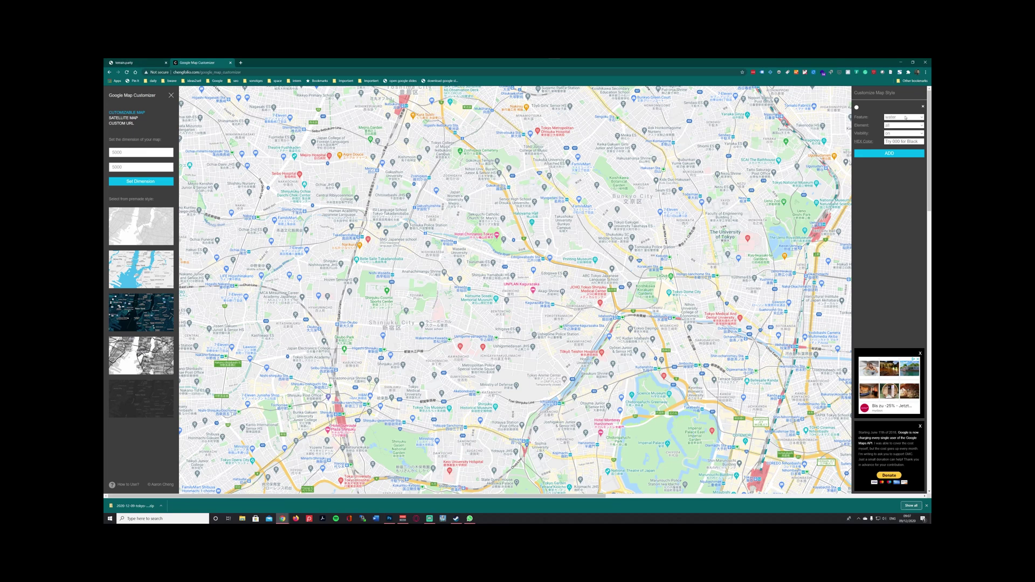
{"action": "left_click", "coordinate": [920, 353]}
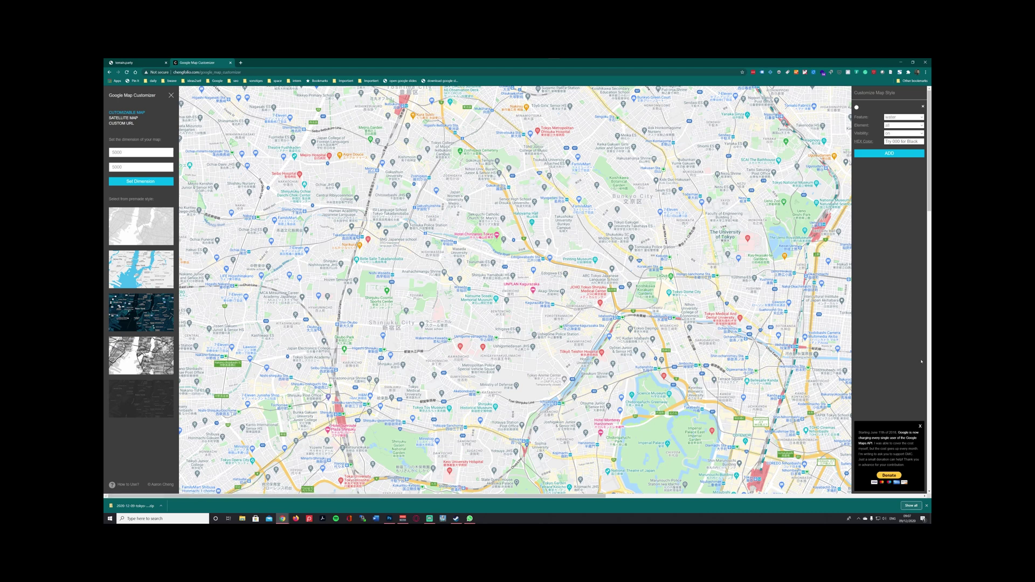
- Dismiss the donation notice and collapse the settings sidebar, capture the entire map page with FireShot, and copy the captured image
{"action": "left_click", "coordinate": [919, 426]}
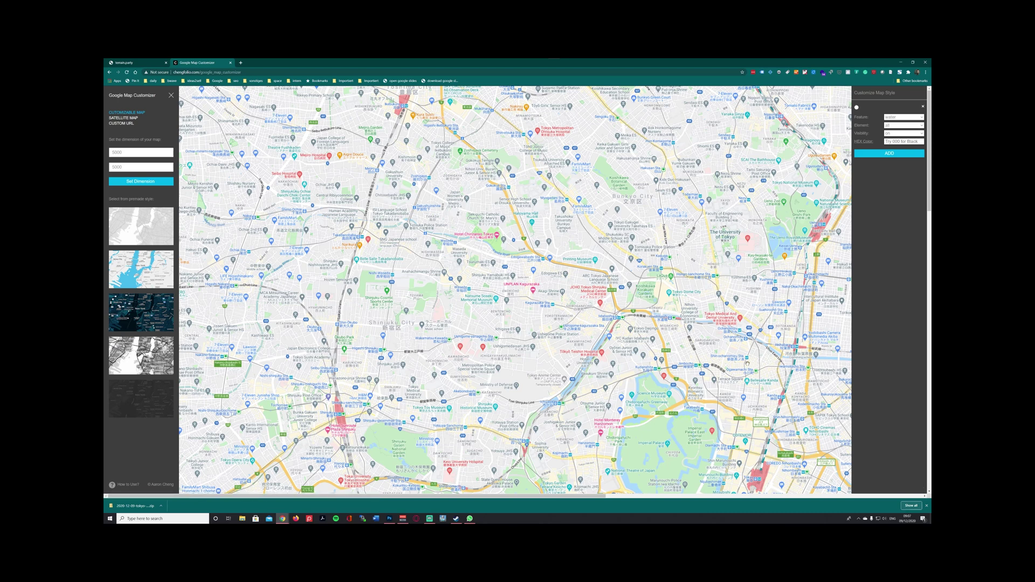
{"action": "left_click", "coordinate": [171, 96]}
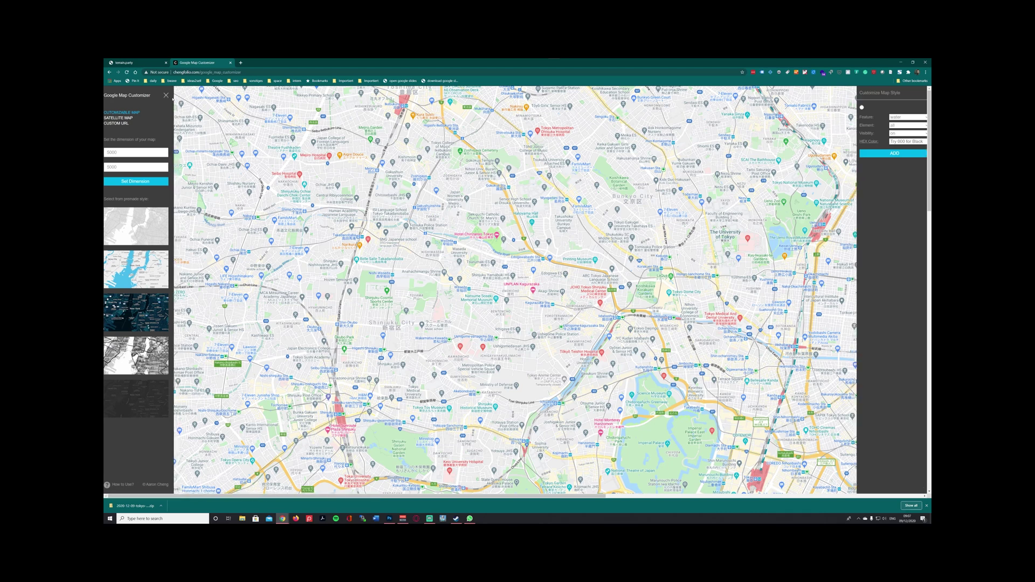
{"action": "left_click", "coordinate": [900, 72]}
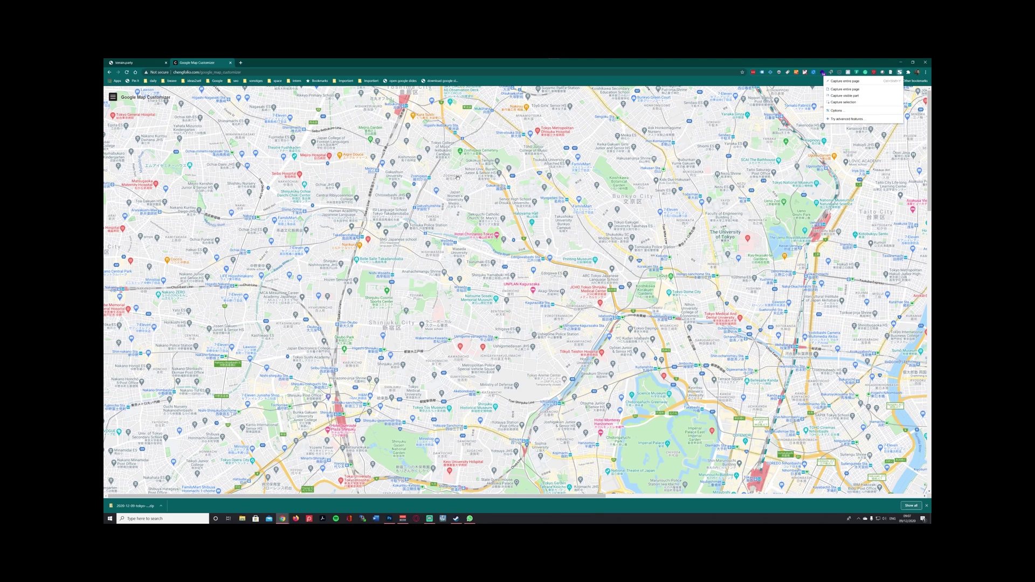
{"action": "left_click", "coordinate": [855, 81]}
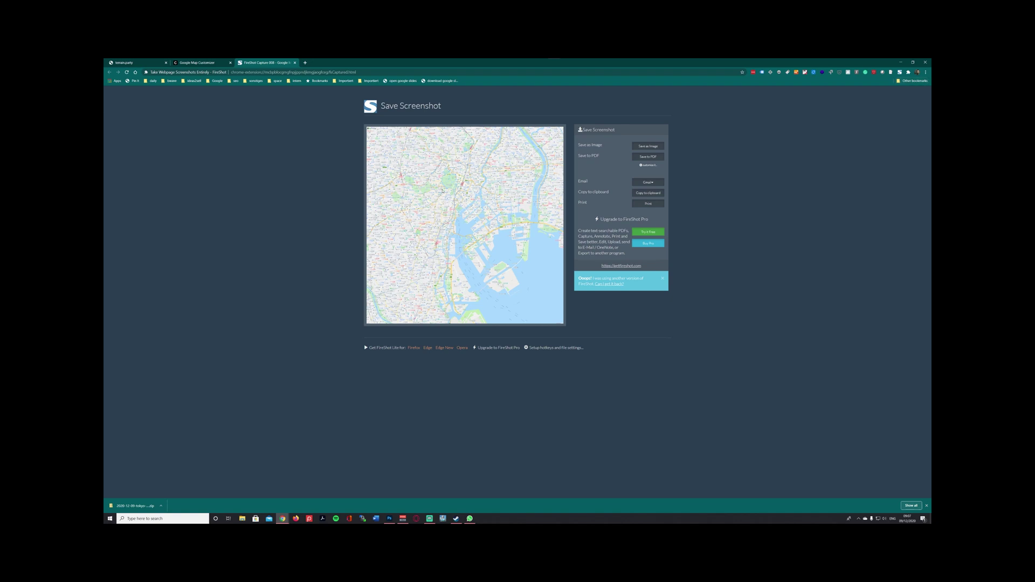
{"action": "right_click", "coordinate": [443, 190]}
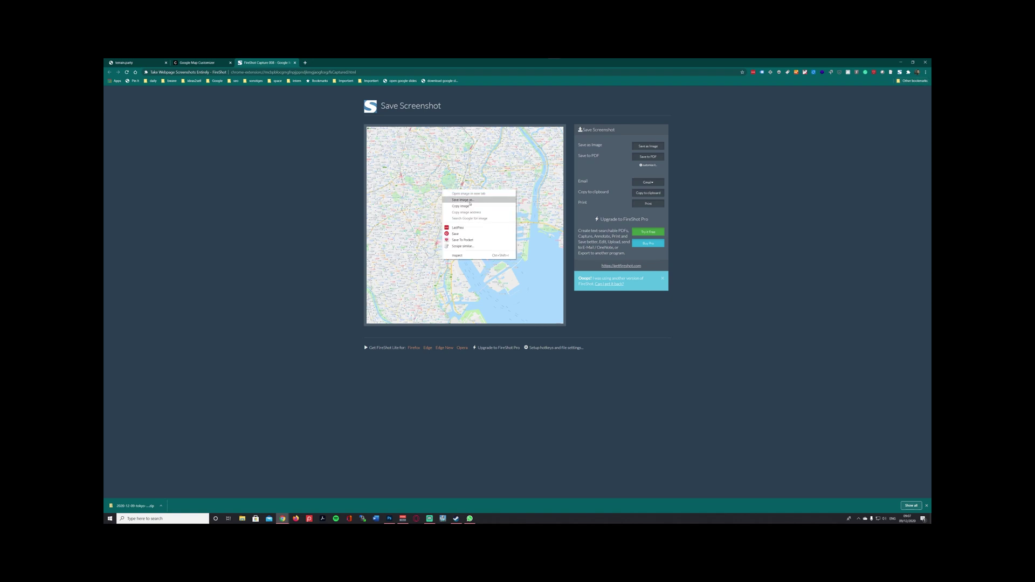
{"action": "left_click", "coordinate": [471, 207]}
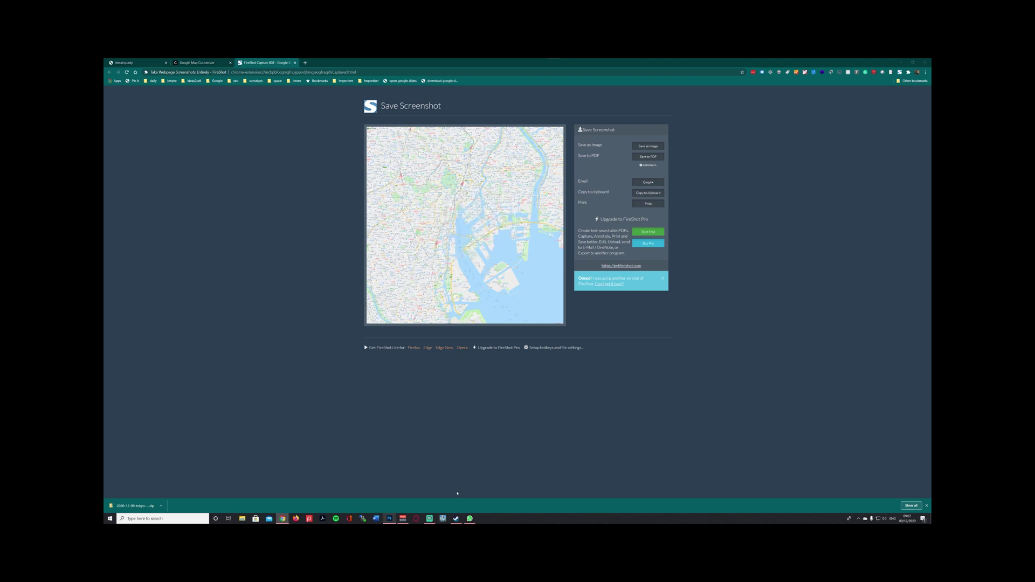
- Switch to Photoshop and create a new document with a width of 4000 and a height of 4000 pixels
{"action": "left_click", "coordinate": [390, 518]}
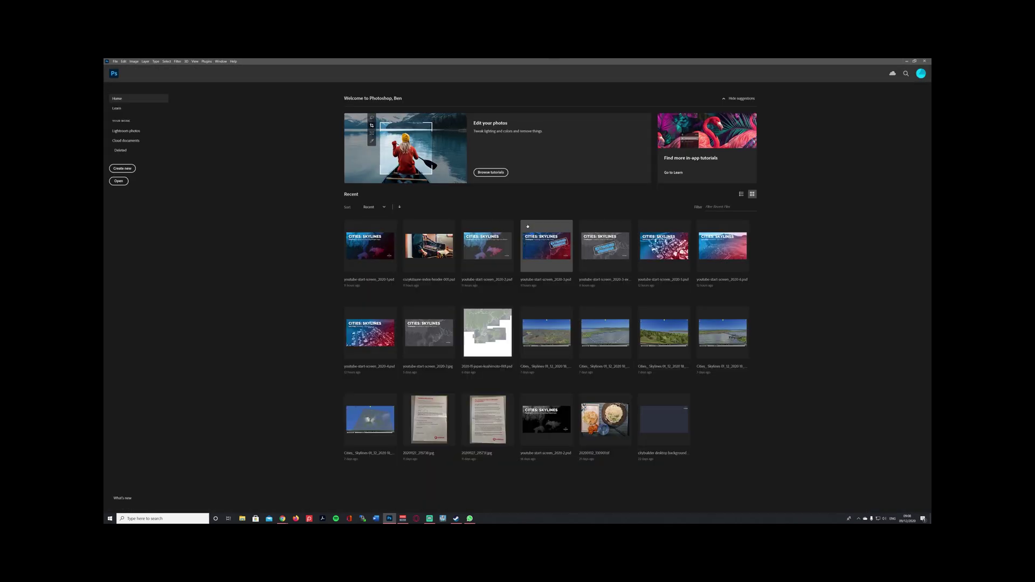
{"action": "key", "text": "ctrl+n"}
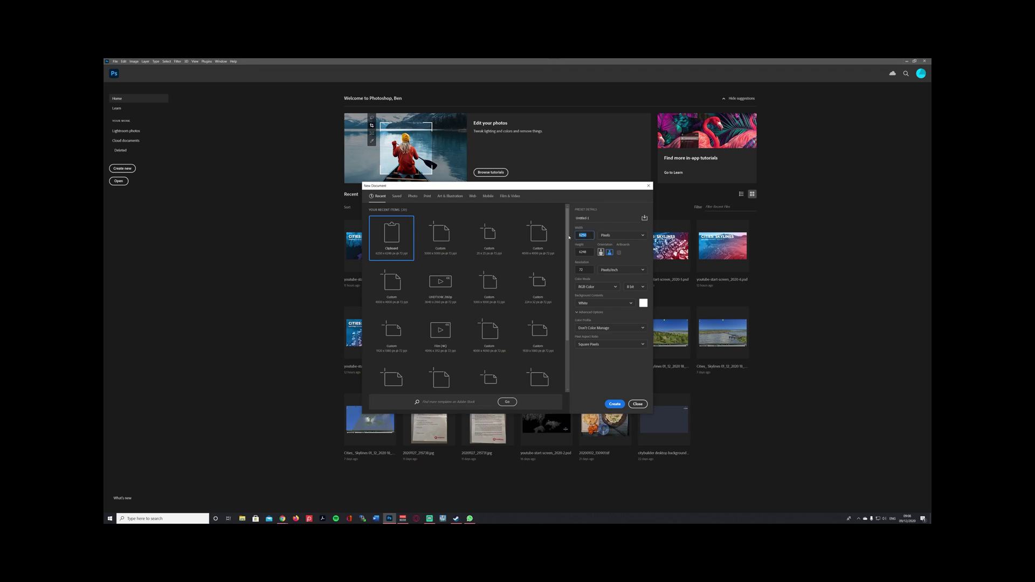
{"action": "type", "text": "4000"}
{"action": "key", "text": "Tab"}
{"action": "key", "text": "Tab"}
{"action": "type", "text": "4"}
{"action": "key", "text": "Return"}
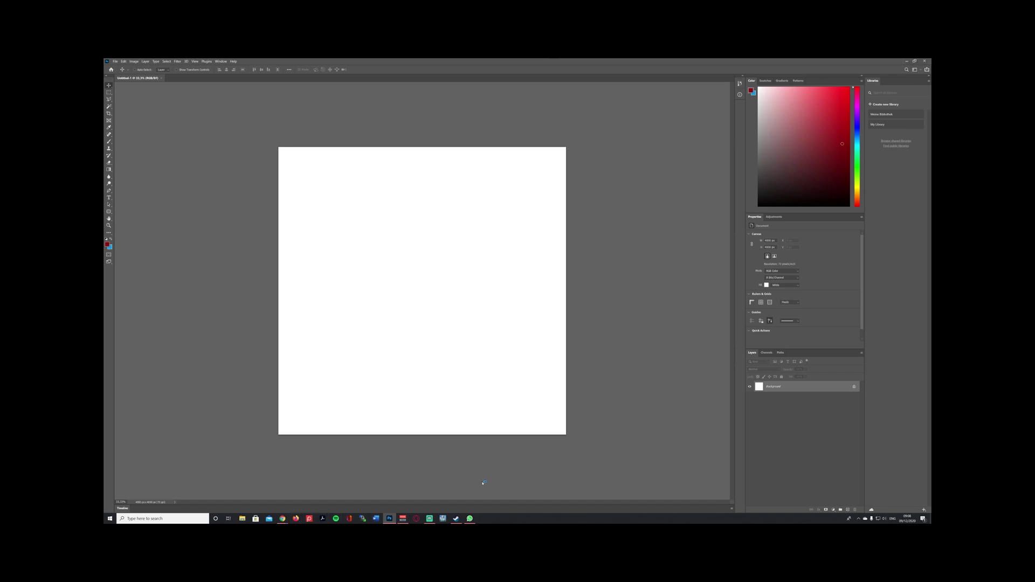
- Copy the latest terrain.party map screenshot from Screenpresso and paste it into the blank Photoshop document
{"action": "key", "text": "Print"}
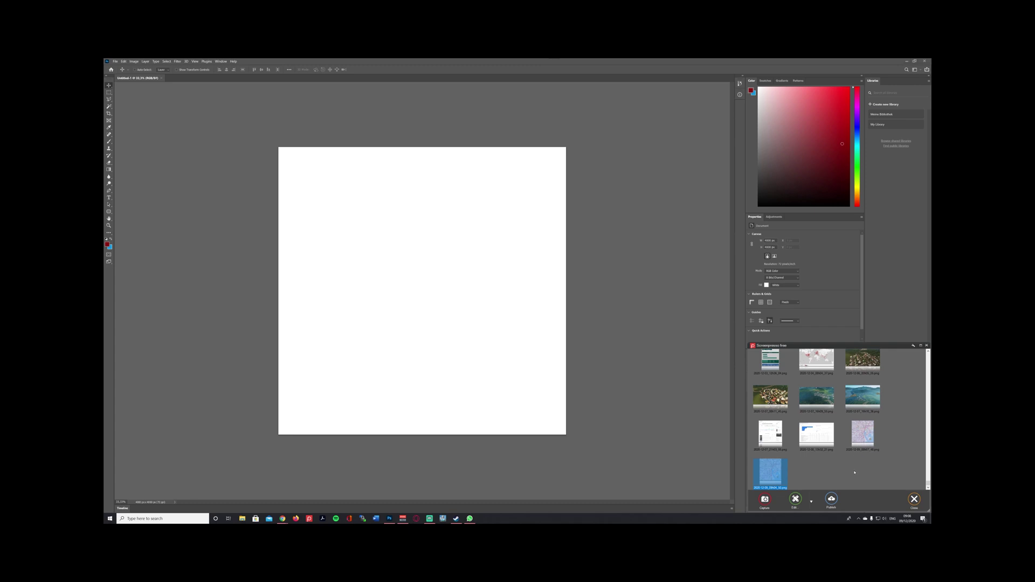
{"action": "right_click", "coordinate": [863, 436]}
{"action": "left_click", "coordinate": [770, 475]}
{"action": "right_click", "coordinate": [772, 473]}
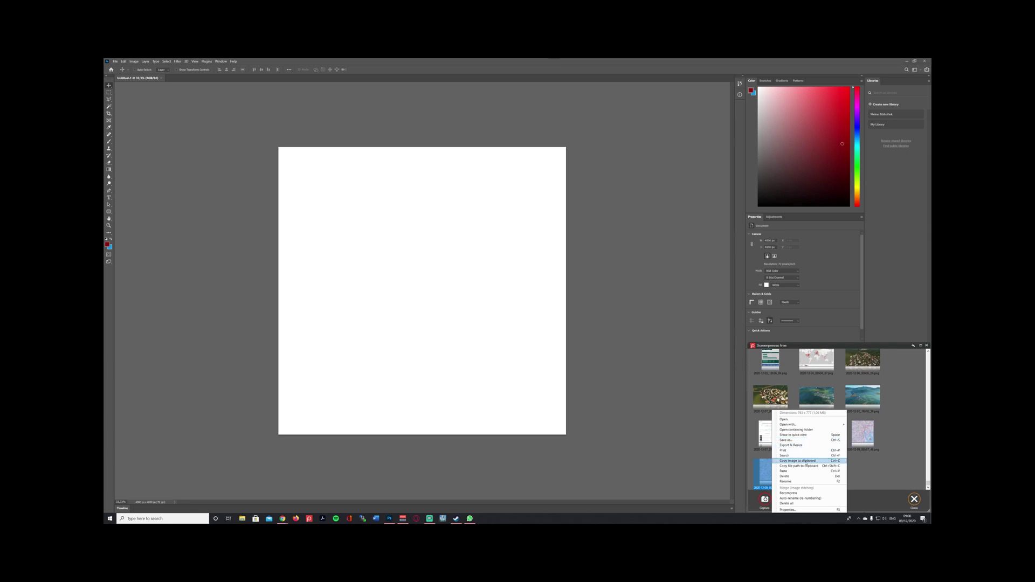
{"action": "left_click", "coordinate": [807, 461]}
{"action": "left_click", "coordinate": [557, 379]}
{"action": "key", "text": "ctrl+v"}
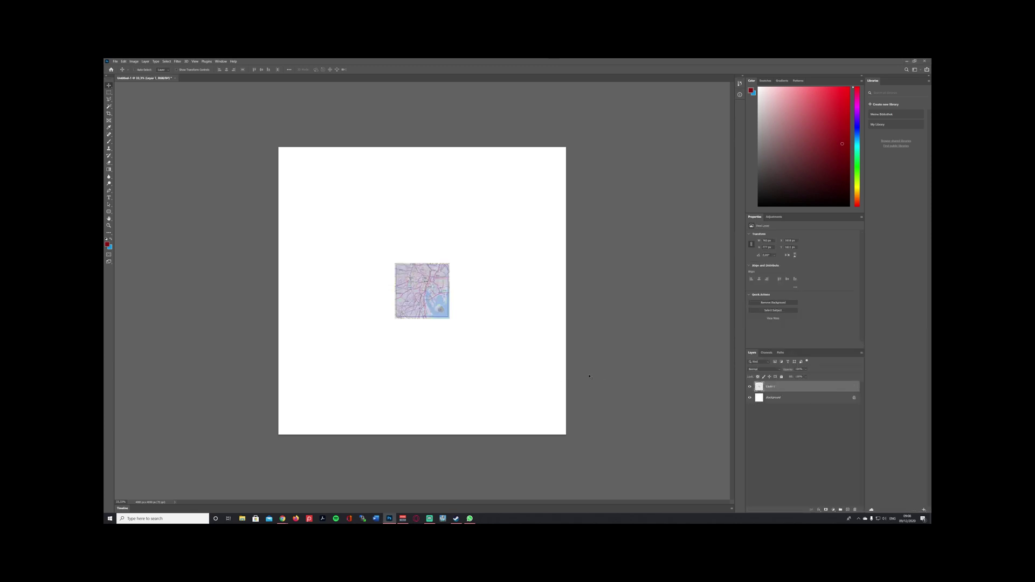
- Scale the pasted terrain.party screenshot up with Free Transform until it fills the whole canvas
{"action": "key", "text": "ctrl"}
{"action": "key", "text": "ctrl+t"}
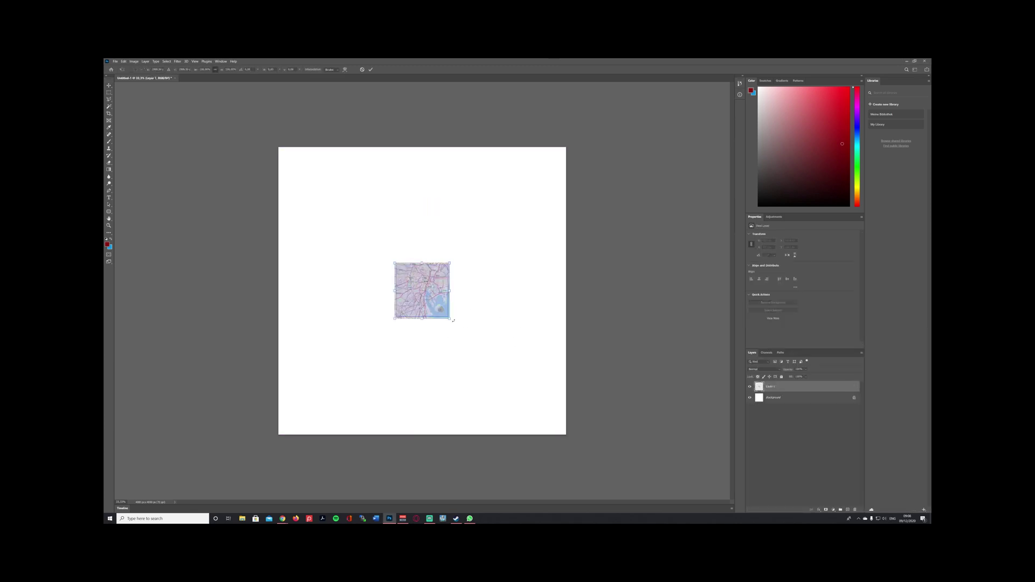
{"action": "left_click_drag", "start_coordinate": [450, 318], "coordinate": [588, 433]}
{"action": "key", "text": "Return"}
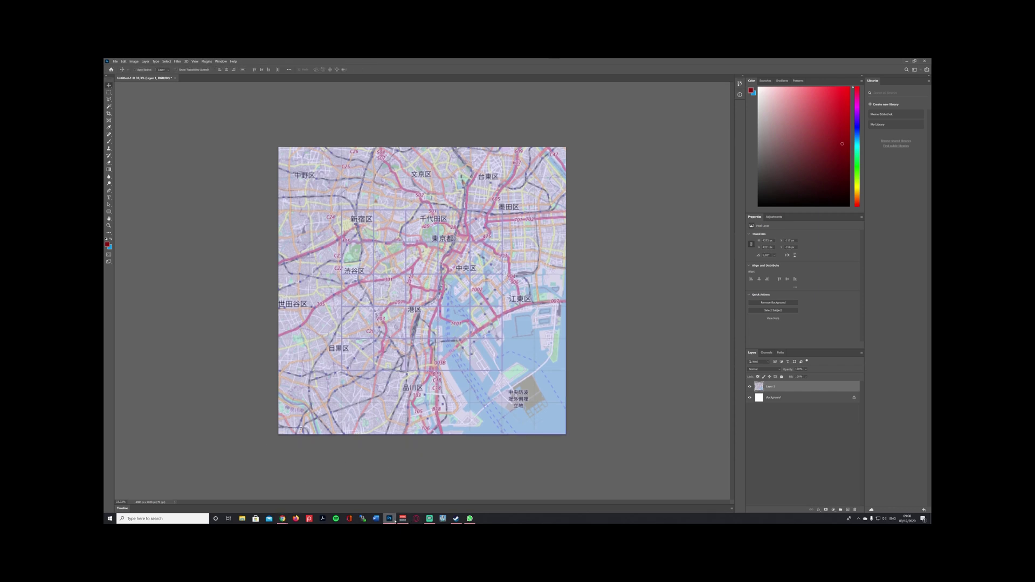
- Try to copy the FireShot map capture from Chrome into the Photoshop document, and delete the layer pasted by mistake
{"action": "mouse_move", "coordinate": [282, 520]}
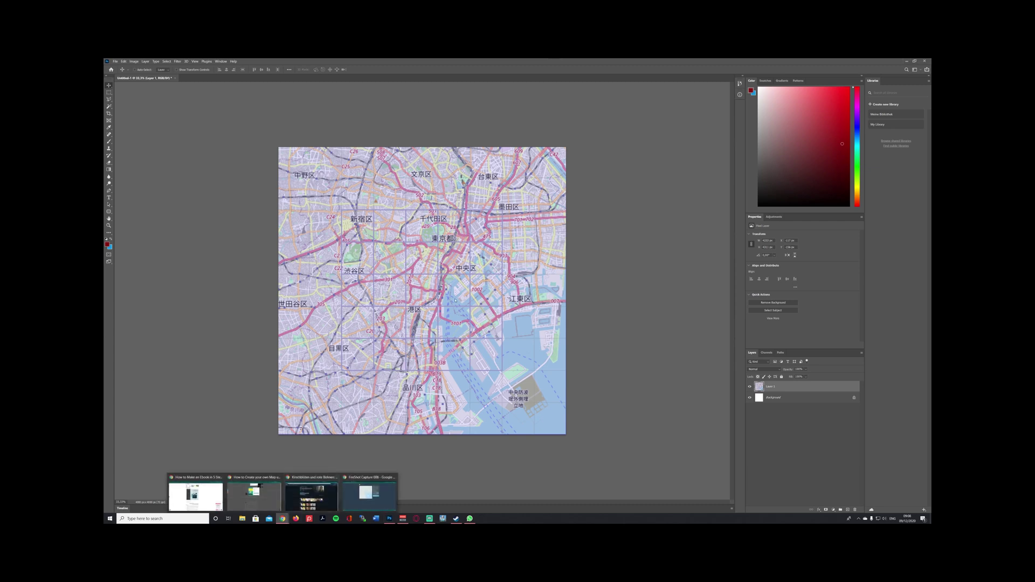
{"action": "left_click", "coordinate": [370, 493]}
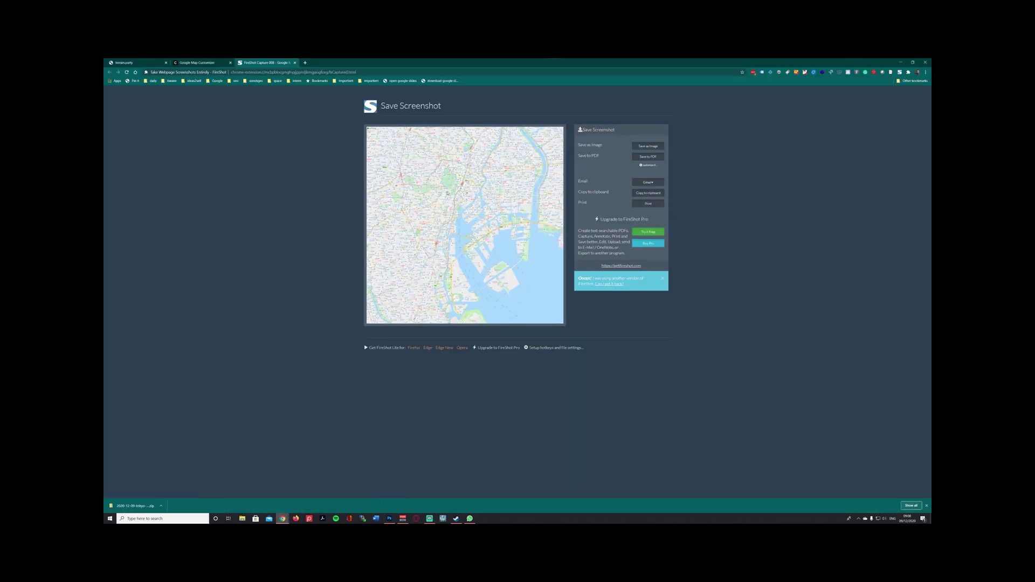
{"action": "right_click", "coordinate": [447, 193]}
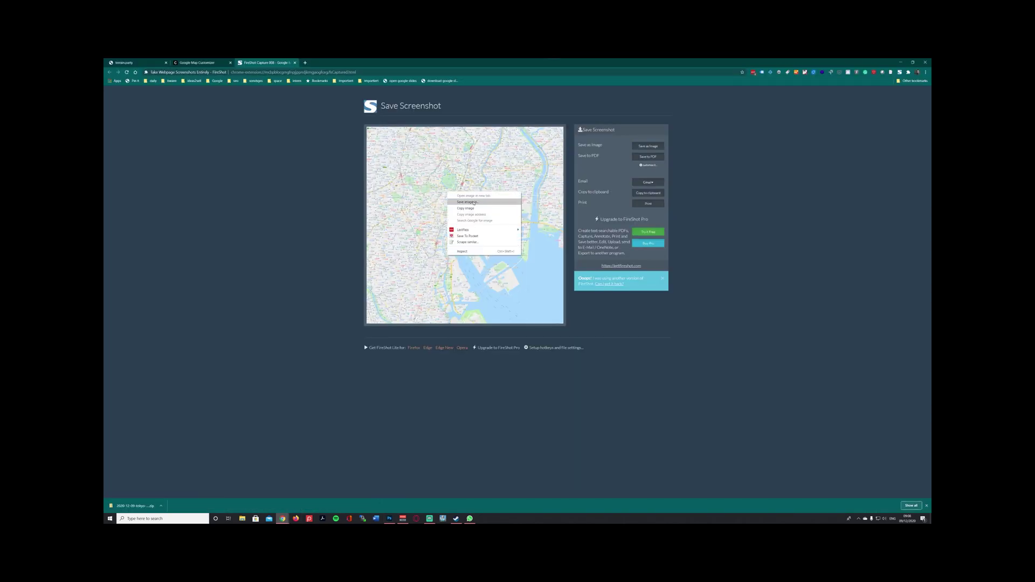
{"action": "left_click", "coordinate": [474, 209]}
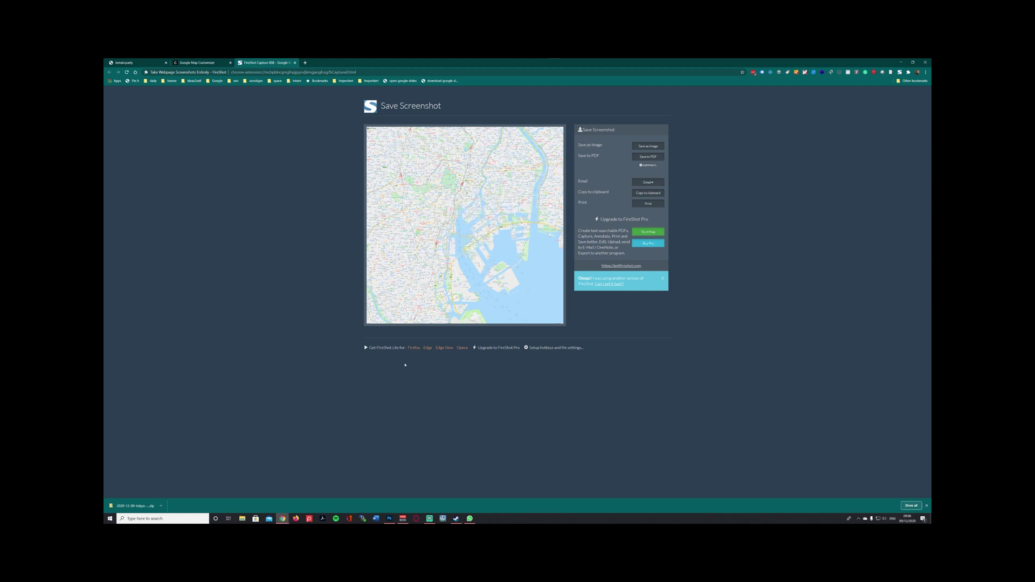
{"action": "left_click", "coordinate": [389, 519]}
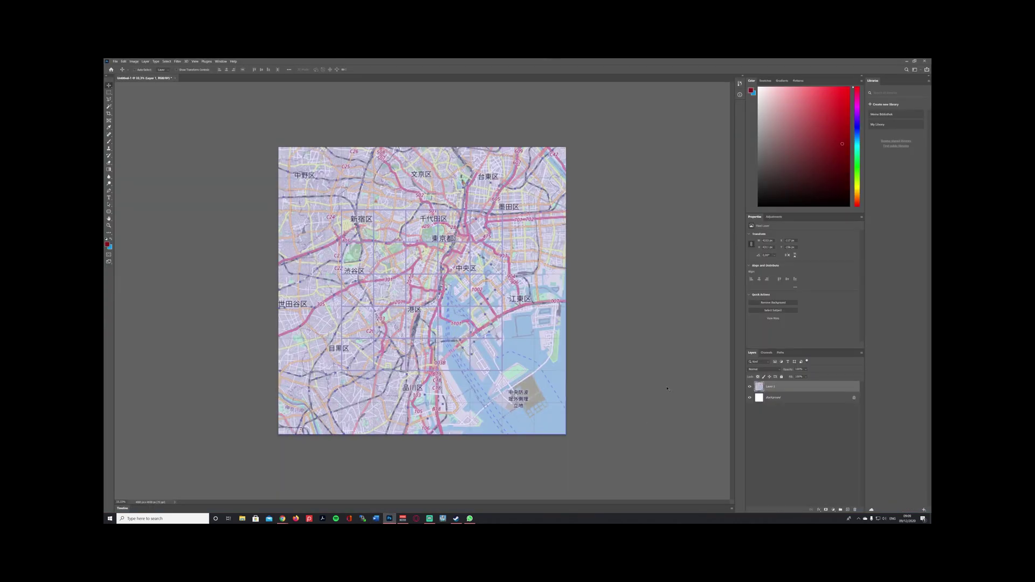
{"action": "key", "text": "ctrl+v"}
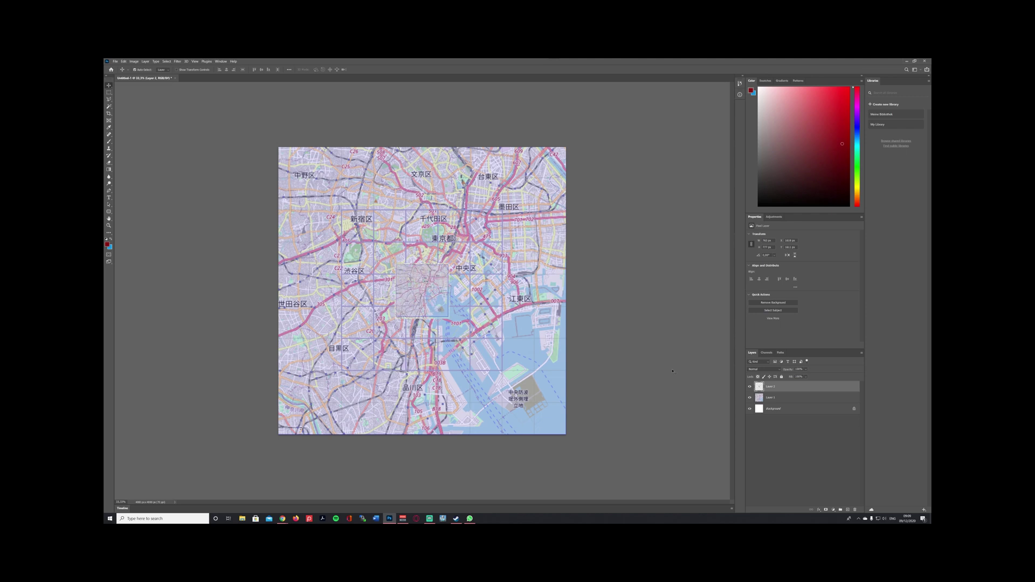
{"action": "right_click", "coordinate": [536, 372]}
{"action": "left_click", "coordinate": [551, 376]}
{"action": "left_click_drag", "start_coordinate": [807, 387], "coordinate": [855, 510]}
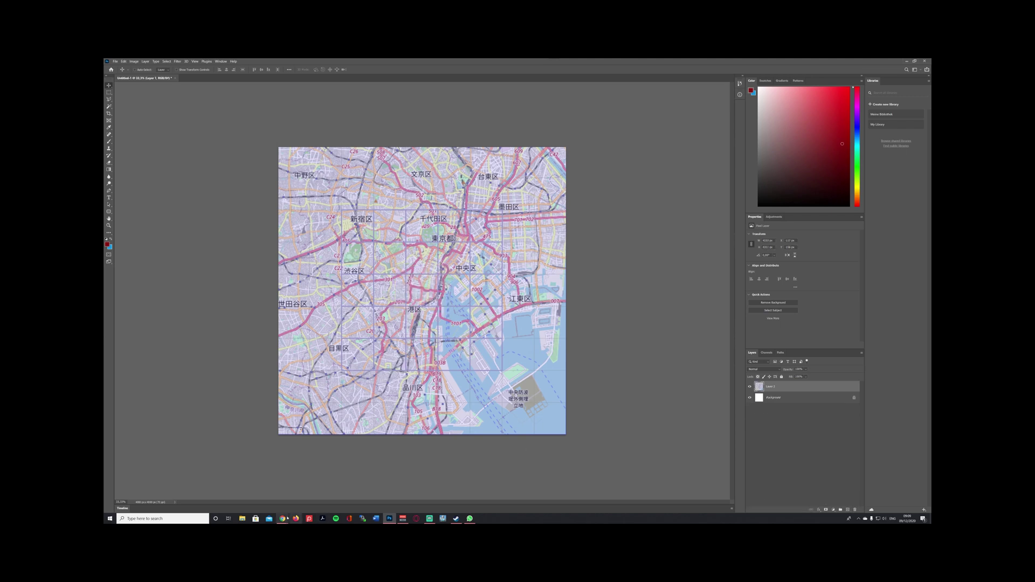
- Switch back to the FireShot capture in Chrome and save the map image as download.png
{"action": "mouse_move", "coordinate": [283, 519]}
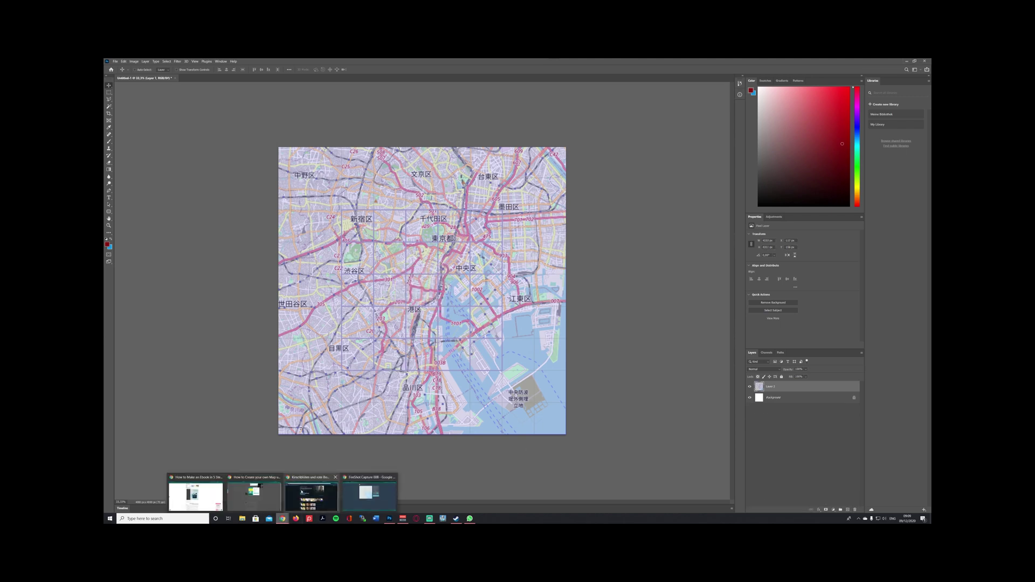
{"action": "left_click", "coordinate": [370, 493]}
{"action": "right_click", "coordinate": [468, 251]}
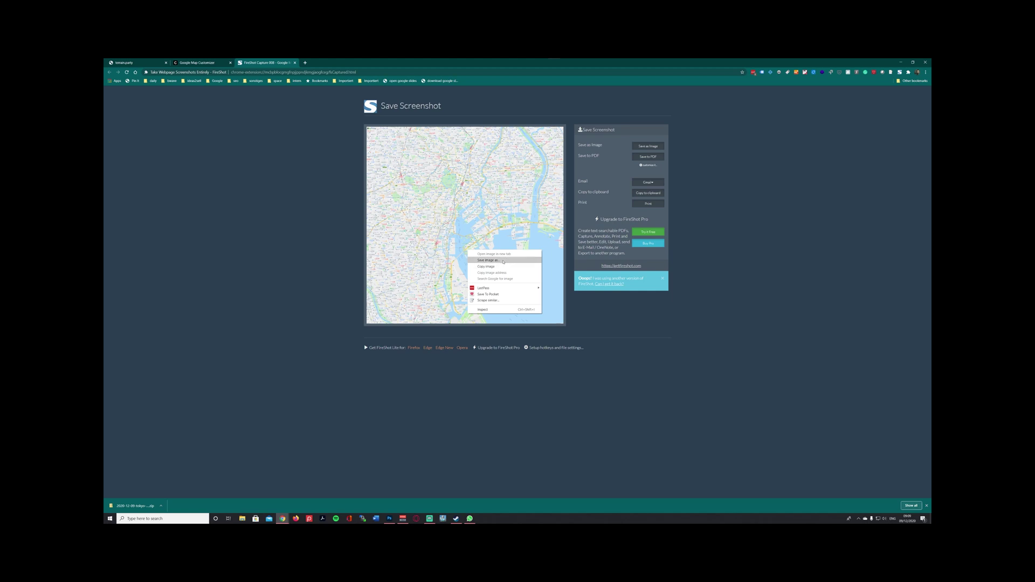
{"action": "left_click", "coordinate": [503, 262]}
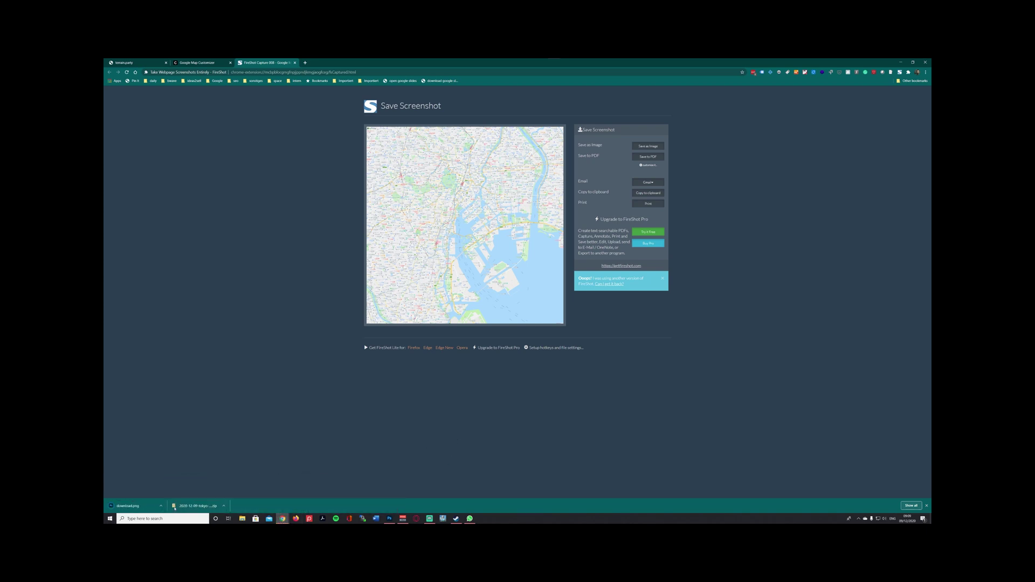
- Show download.png in its folder and place it in the Photoshop document above the terrain.party screenshot, fitted to the canvas
{"action": "left_click", "coordinate": [165, 507]}
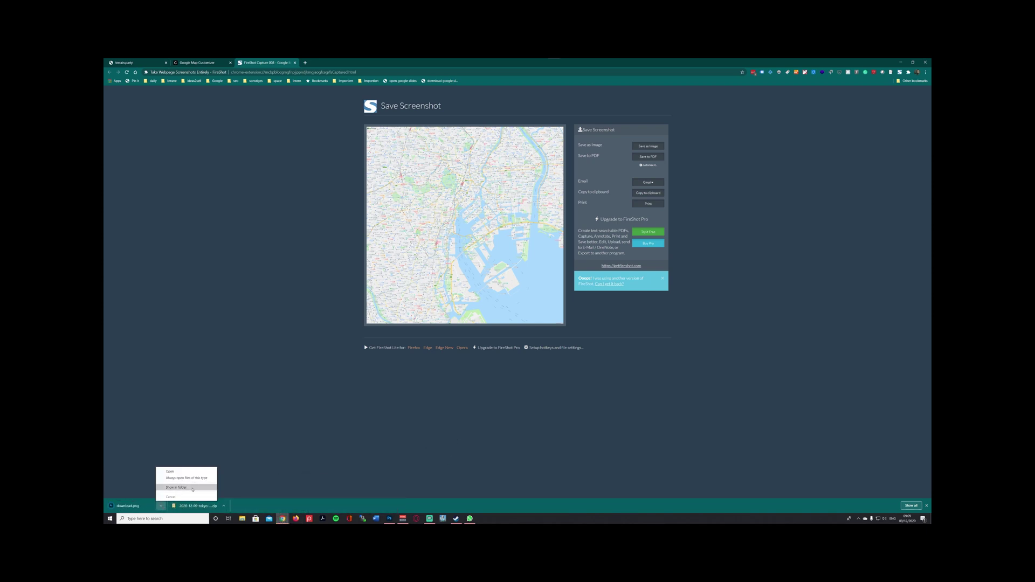
{"action": "left_click", "coordinate": [347, 445]}
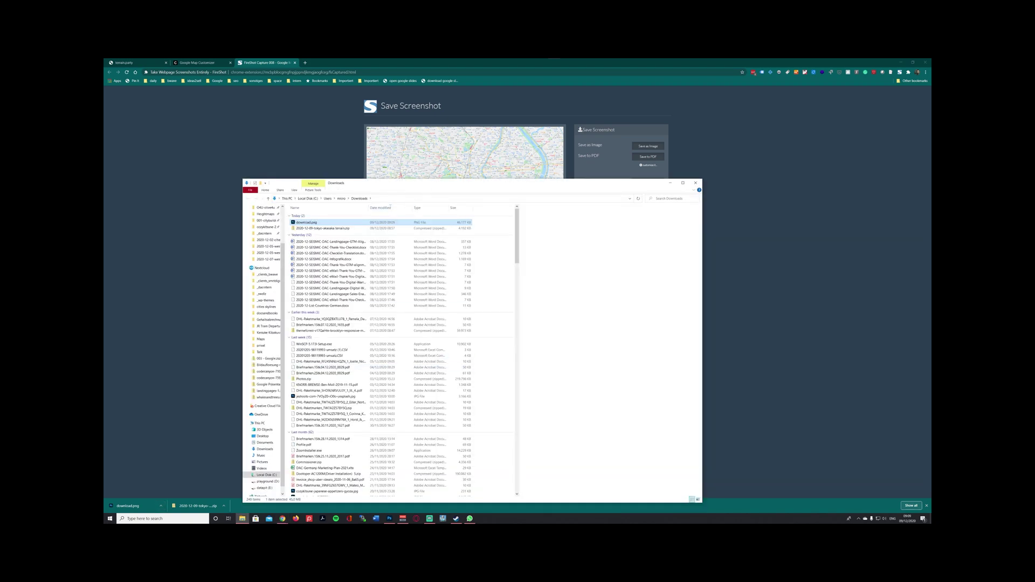
{"action": "left_click_drag", "start_coordinate": [545, 184], "coordinate": [931, 148]}
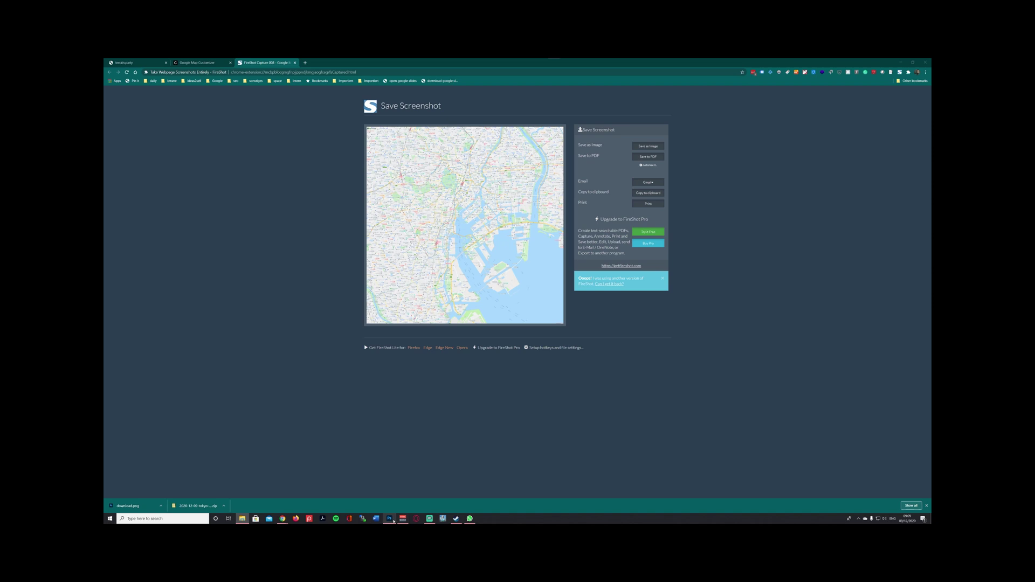
{"action": "left_click", "coordinate": [389, 520]}
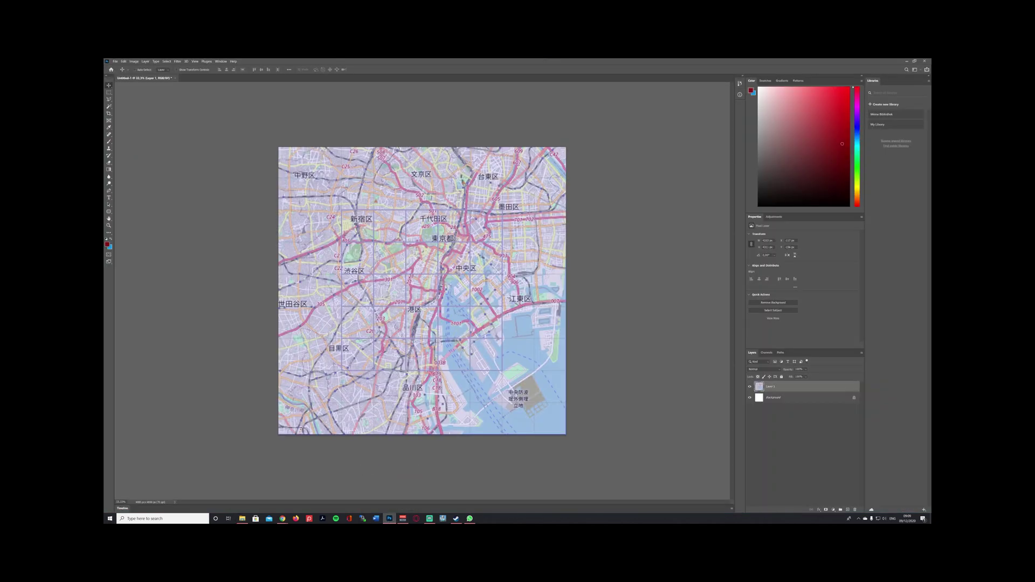
{"action": "left_click_drag", "start_coordinate": [511, 309], "coordinate": [426, 296]}
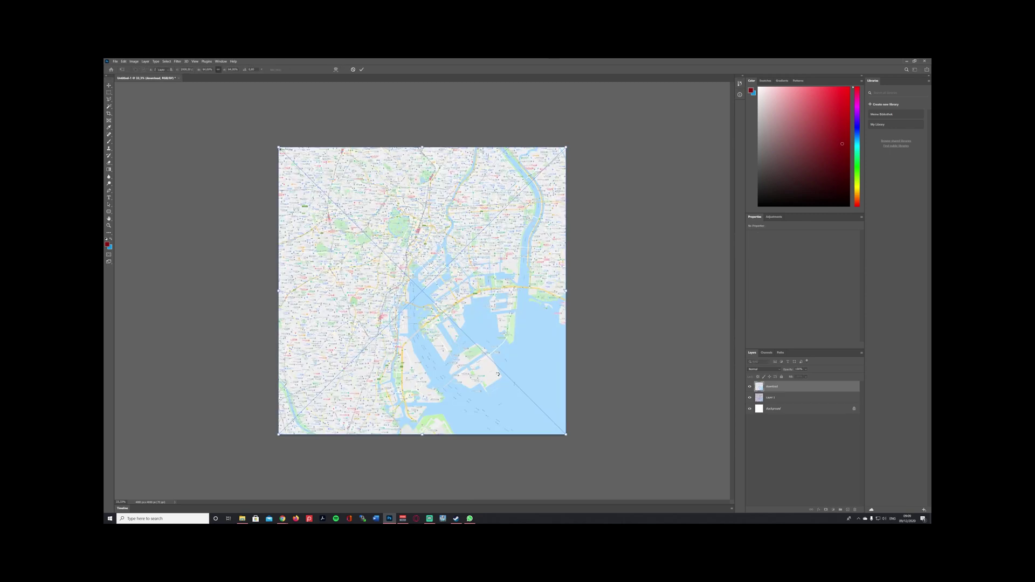
{"action": "key", "text": "Return"}
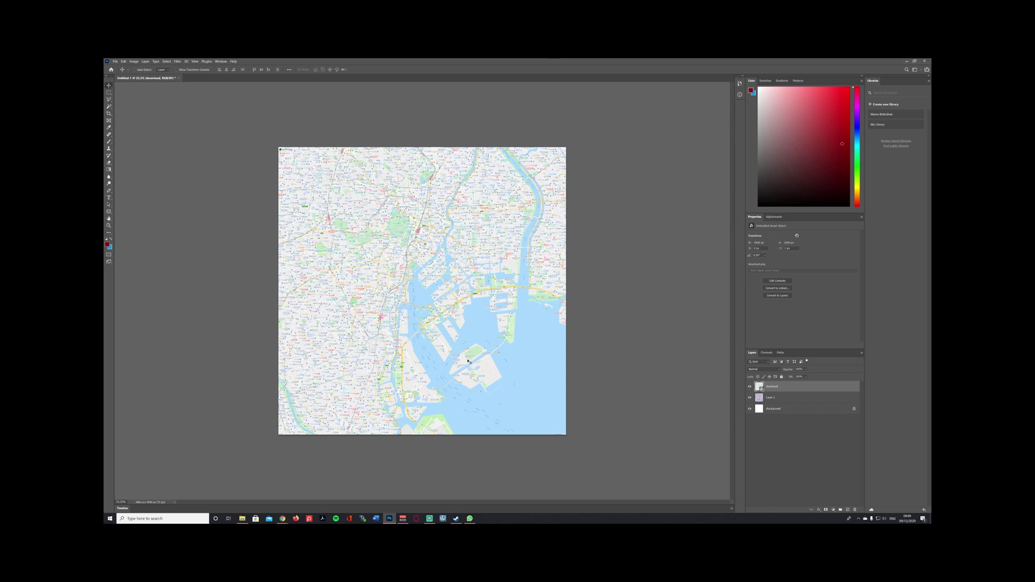
- Return to Google Map Customizer in Chrome, reopen the settings sidebar, and apply the premade style with pale land and bright blue water
{"action": "mouse_move", "coordinate": [282, 519]}
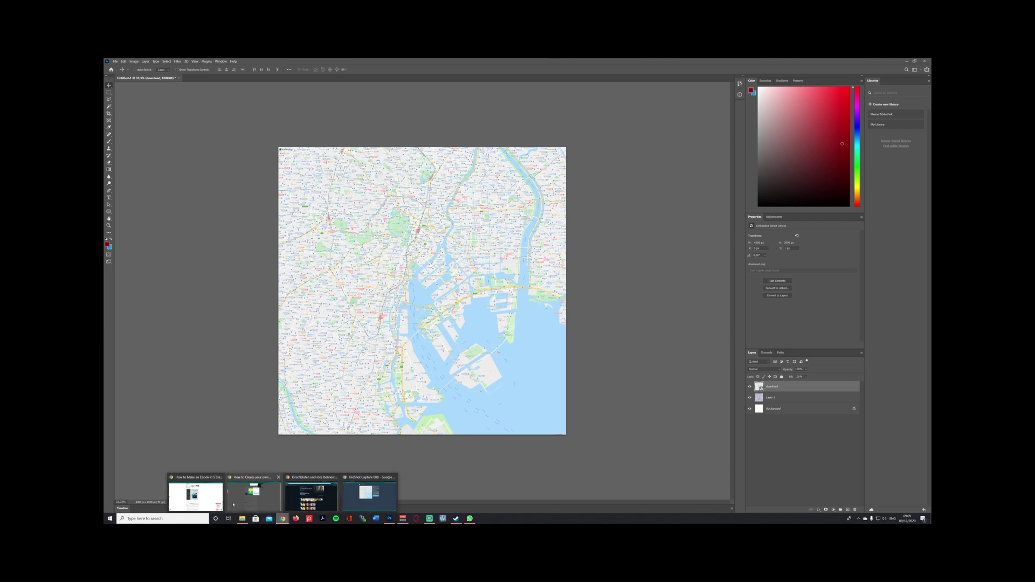
{"action": "mouse_move", "coordinate": [234, 504]}
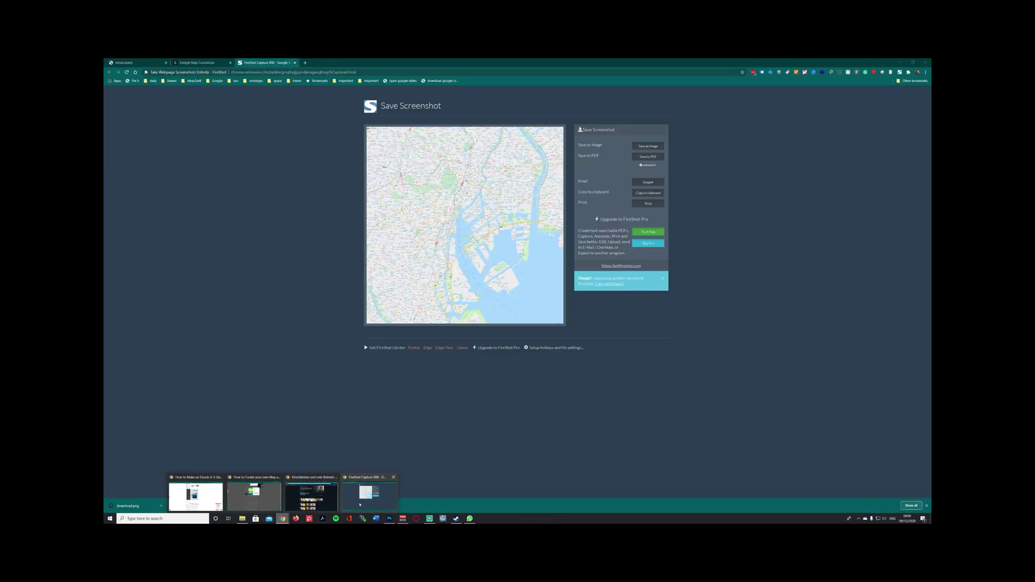
{"action": "left_click", "coordinate": [369, 493]}
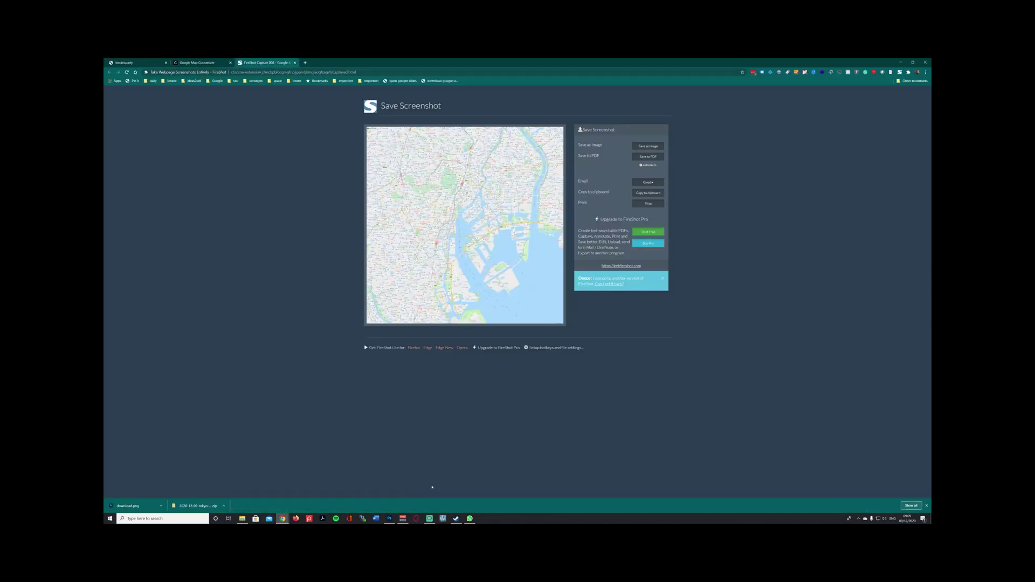
{"action": "left_click", "coordinate": [206, 64]}
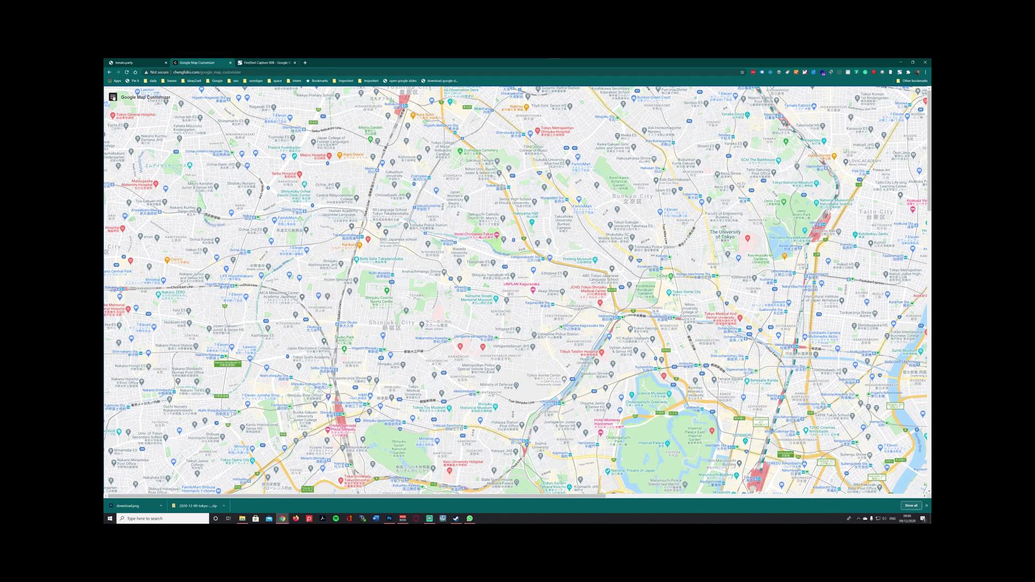
{"action": "left_click", "coordinate": [113, 97]}
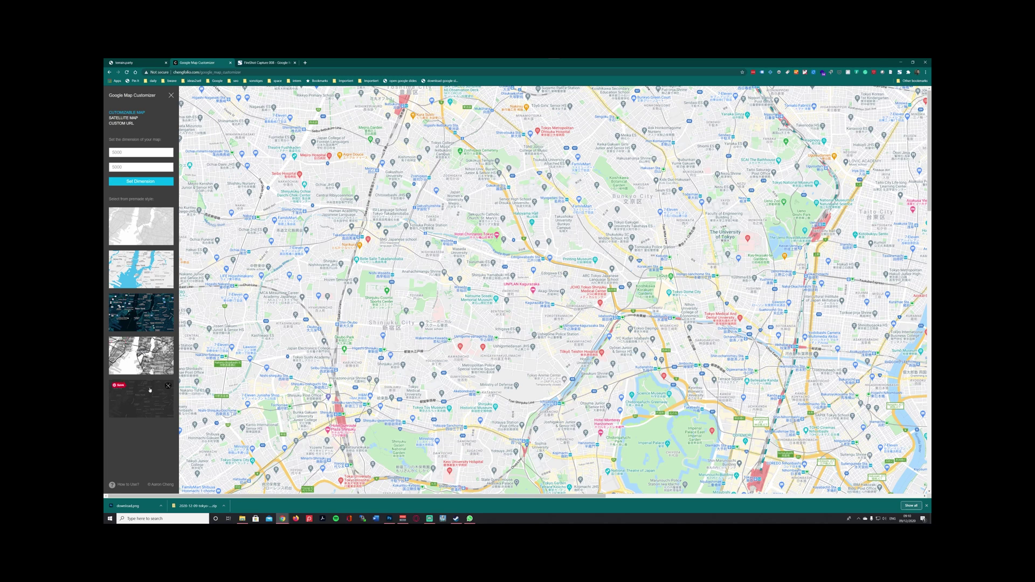
{"action": "left_click", "coordinate": [144, 274]}
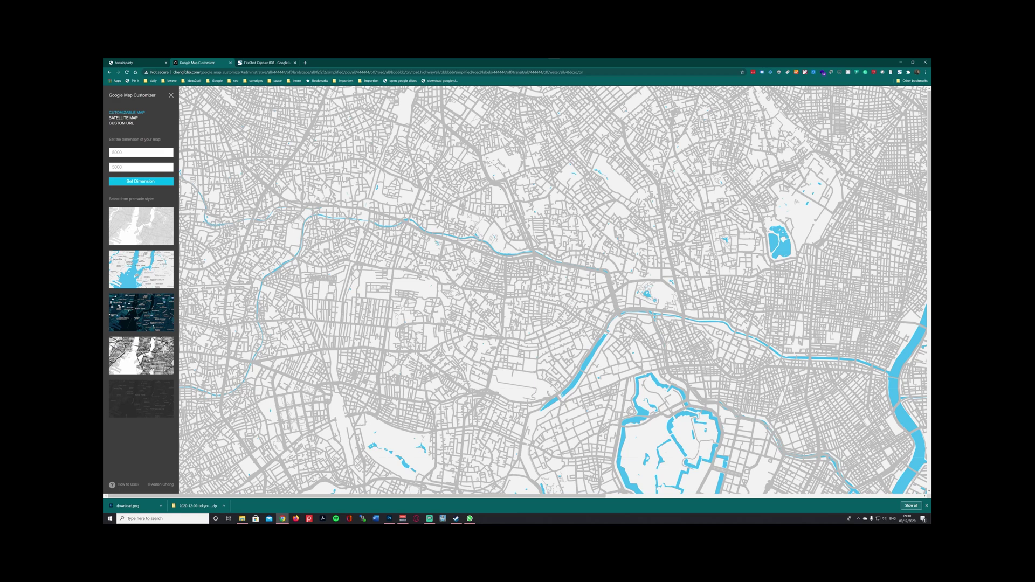
- Try the dark blue, black-and-white and dark grey premade map styles, and return to the pale style with bright blue water
{"action": "left_click", "coordinate": [155, 316]}
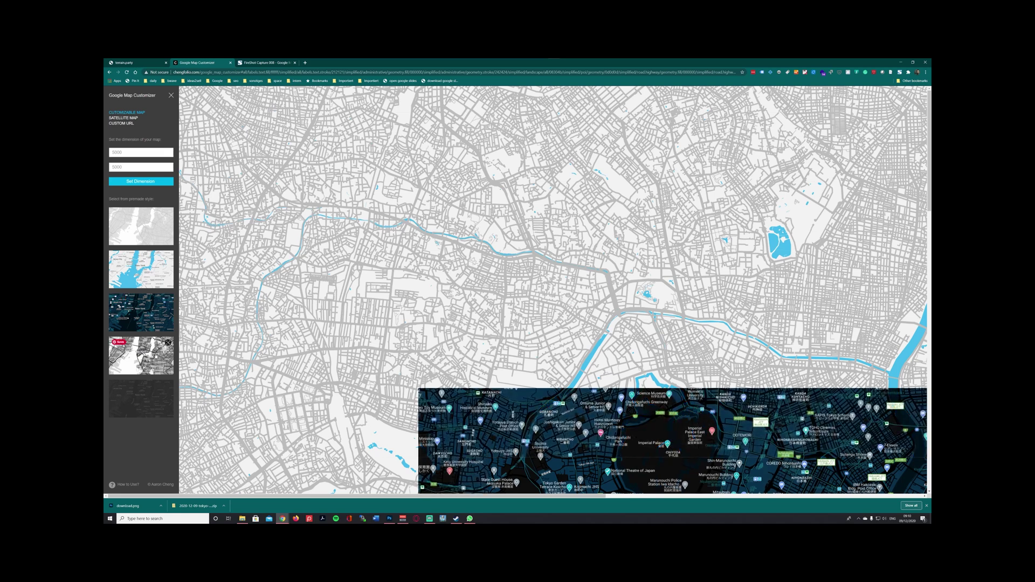
{"action": "left_click", "coordinate": [157, 357]}
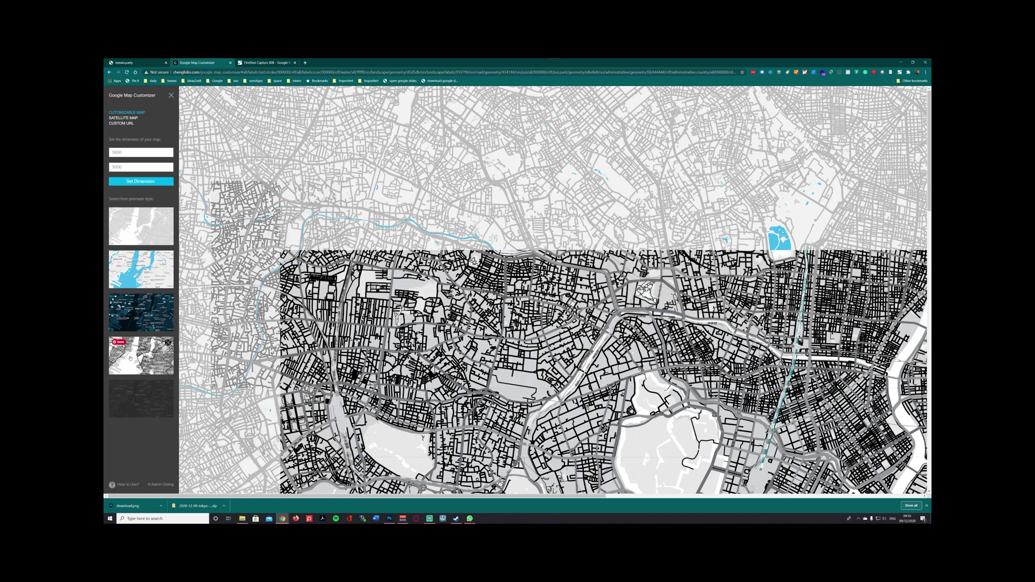
{"action": "left_click", "coordinate": [132, 393]}
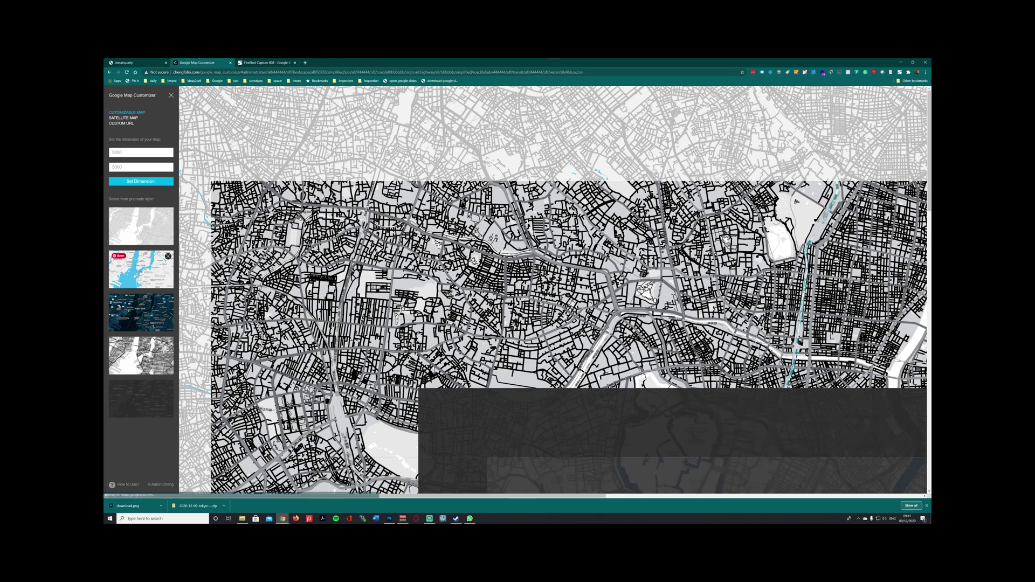
{"action": "left_click", "coordinate": [162, 272]}
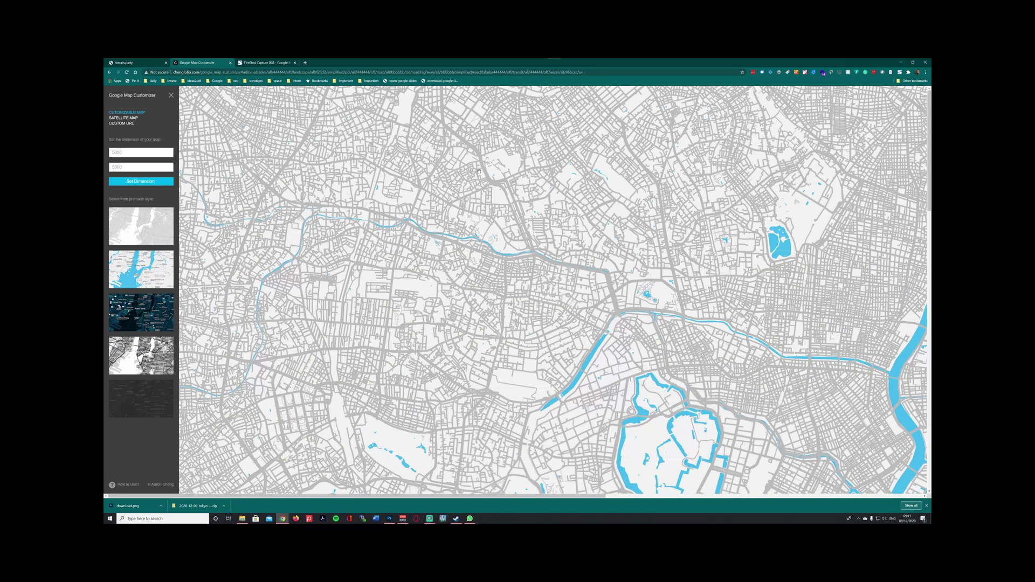
- Capture the entire styled map page with FireShot and save the resulting image as download (1).png
{"action": "left_click", "coordinate": [900, 72]}
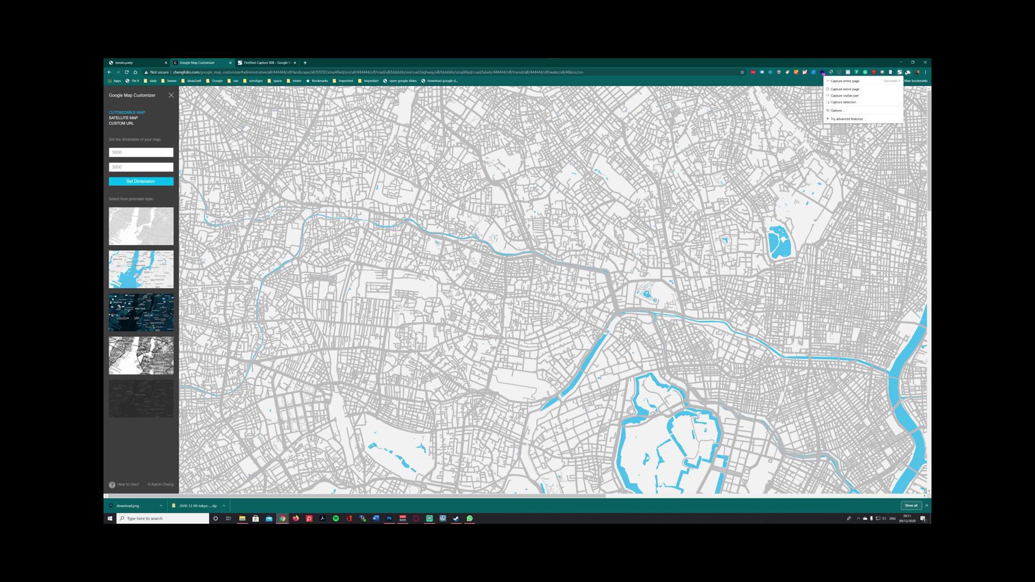
{"action": "left_click", "coordinate": [864, 83]}
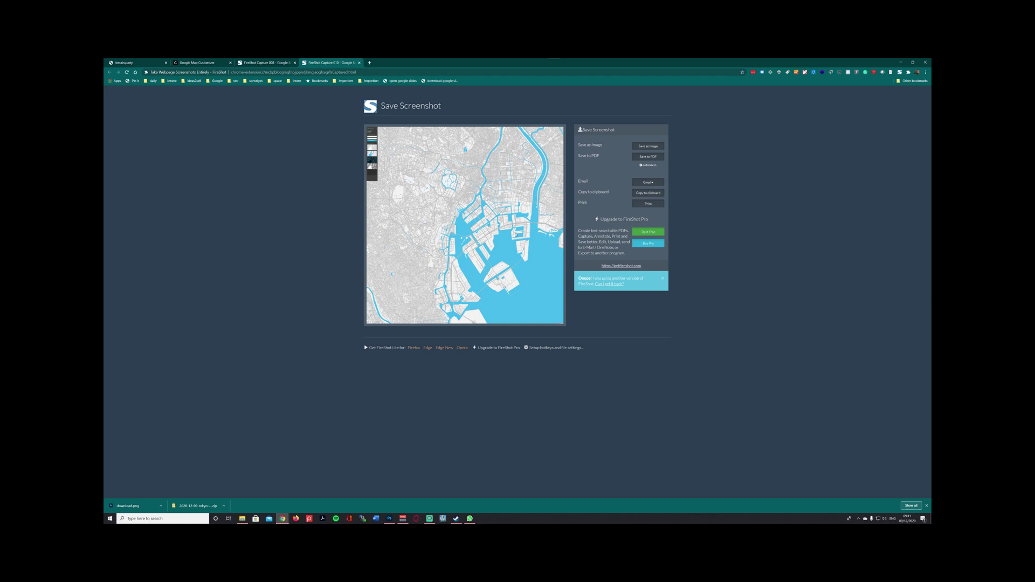
{"action": "right_click", "coordinate": [499, 224]}
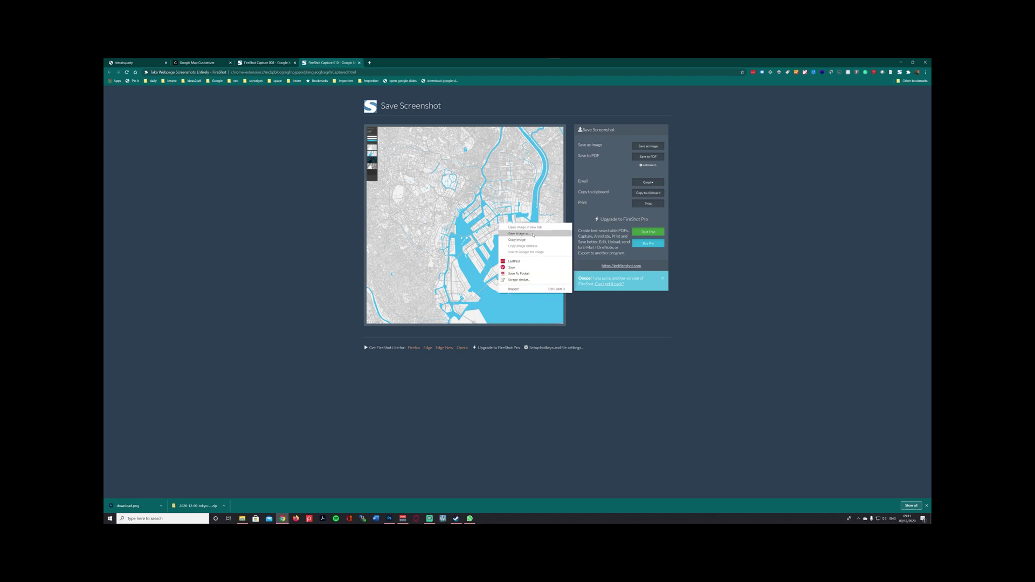
{"action": "left_click", "coordinate": [533, 234]}
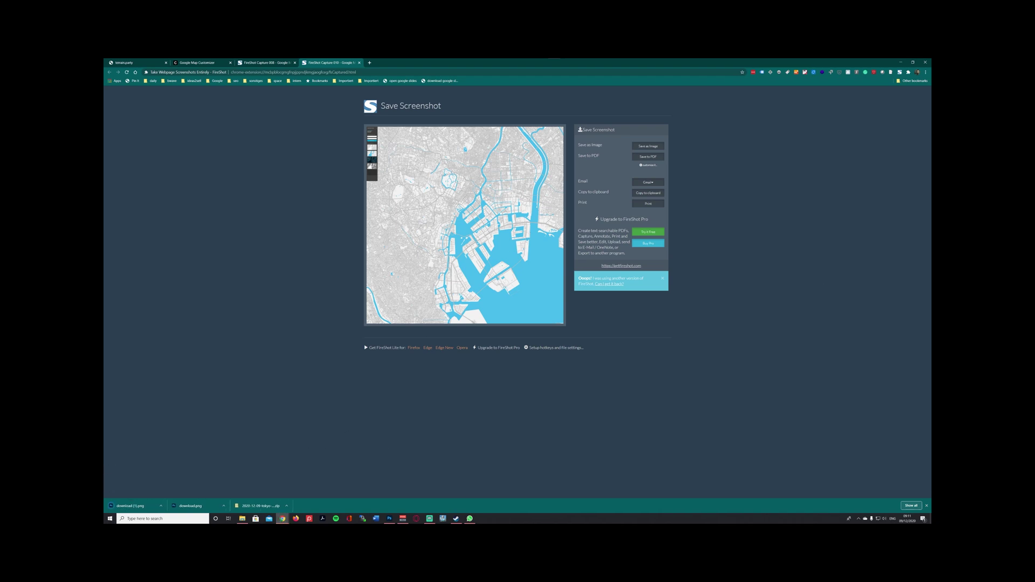
- Switch to Photoshop, place the merged Tokyo height map scaled to fill the canvas, and move its layer beneath the terrain.party screenshot
{"action": "left_click", "coordinate": [900, 62]}
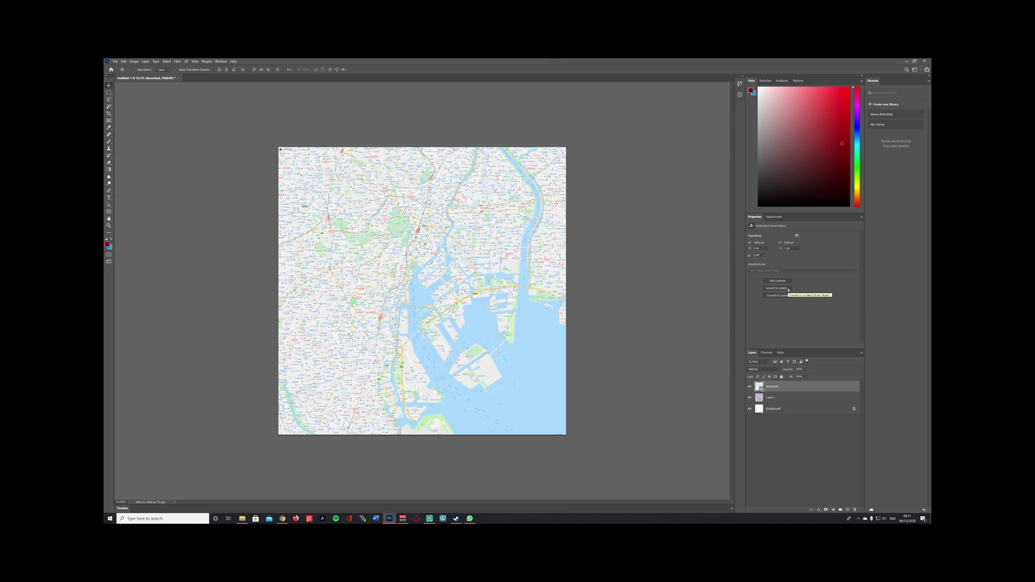
{"action": "left_click", "coordinate": [788, 289]}
{"action": "left_click_drag", "start_coordinate": [513, 313], "coordinate": [404, 306]}
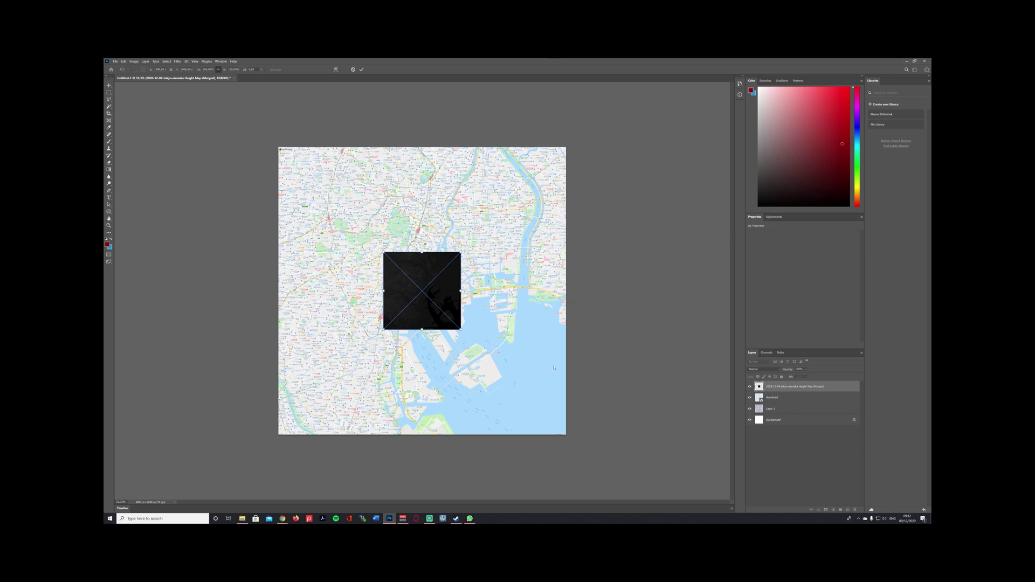
{"action": "left_click_drag", "start_coordinate": [461, 330], "coordinate": [566, 434]}
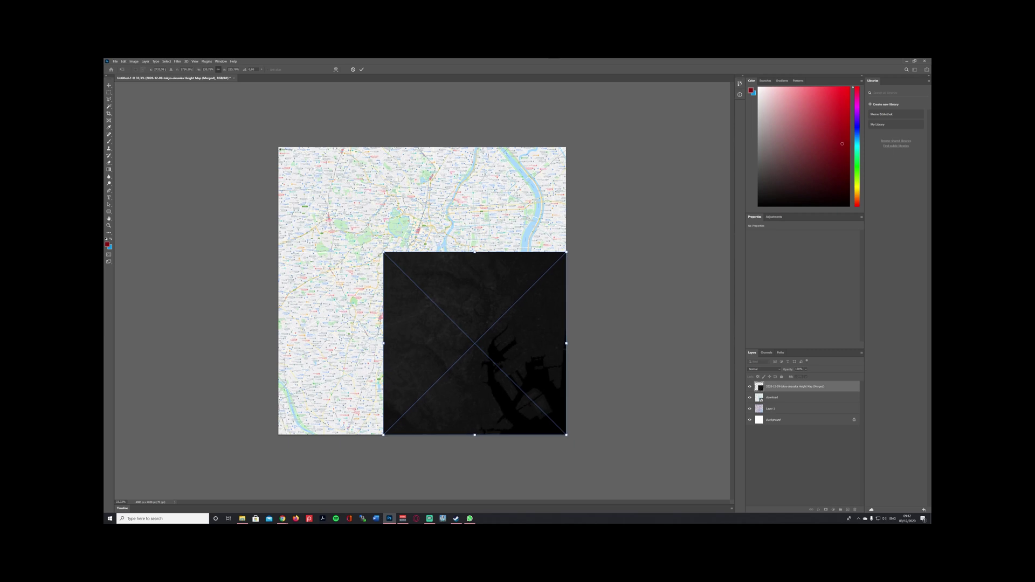
{"action": "left_click_drag", "start_coordinate": [384, 251], "coordinate": [264, 160]}
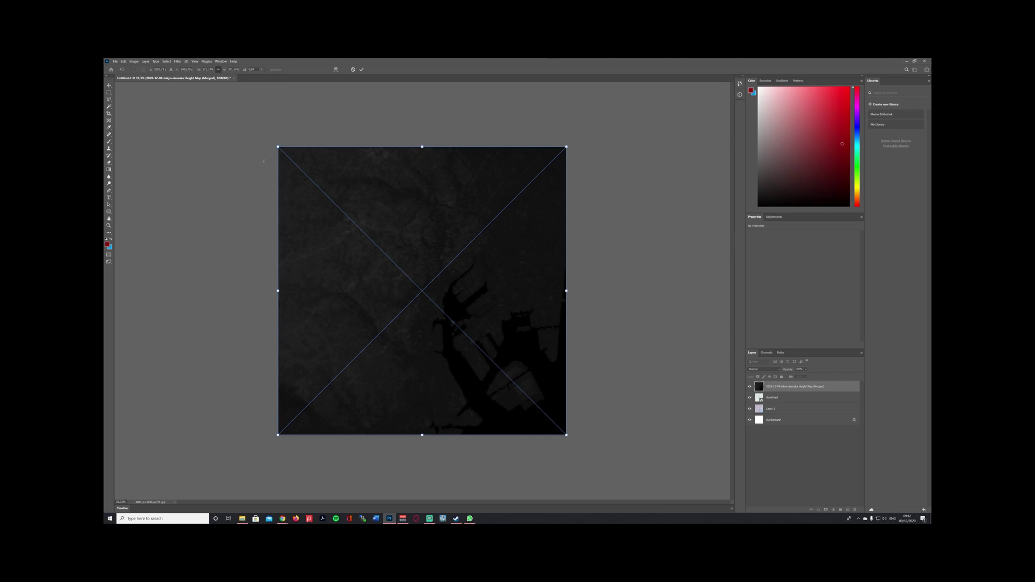
{"action": "key", "text": "Return"}
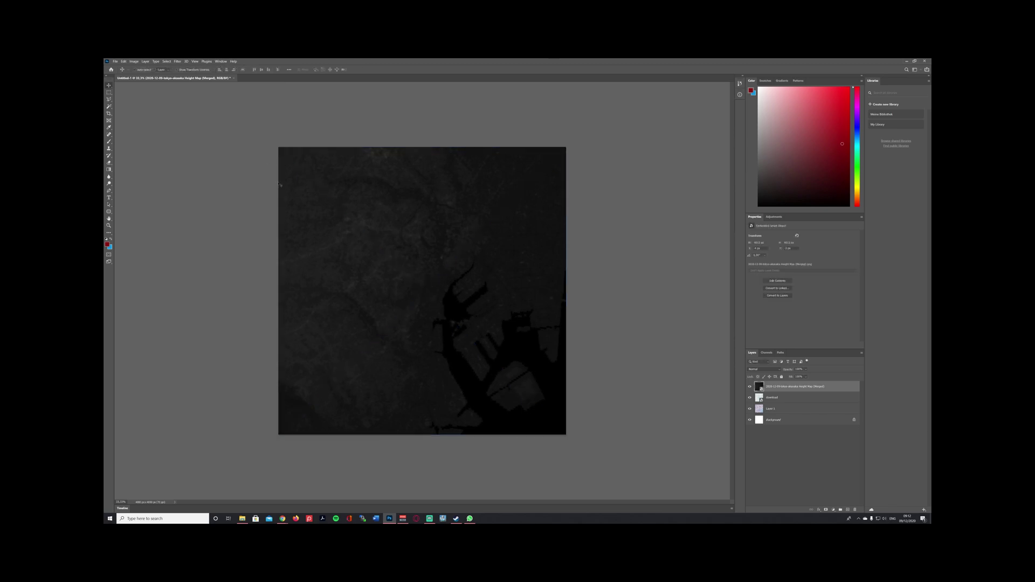
{"action": "left_click_drag", "start_coordinate": [791, 393], "coordinate": [793, 415]}
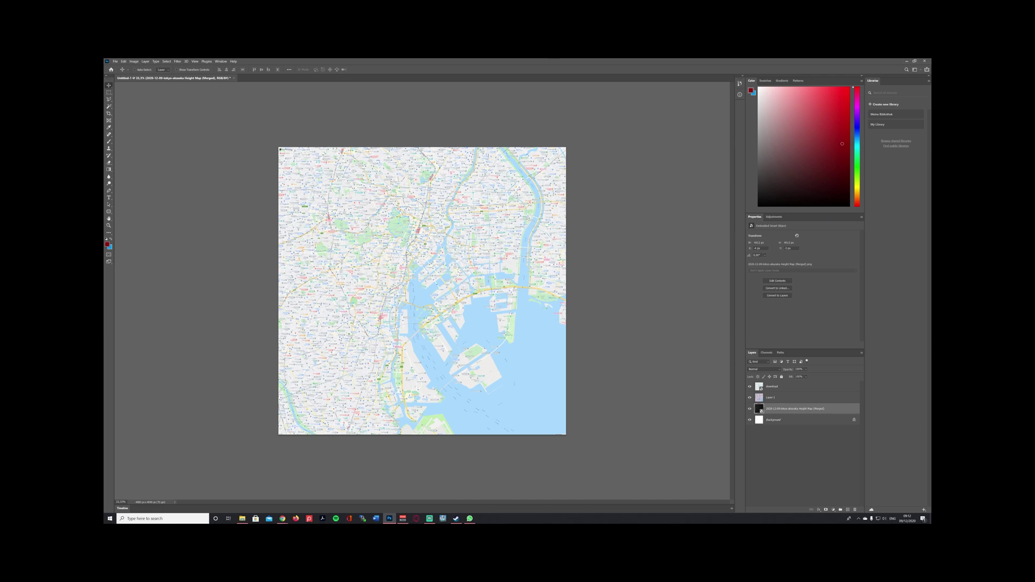
- Place download (1).png in the document fitted to the canvas and move its layer to the top of the stack
{"action": "left_click_drag", "start_coordinate": [540, 280], "coordinate": [426, 280]}
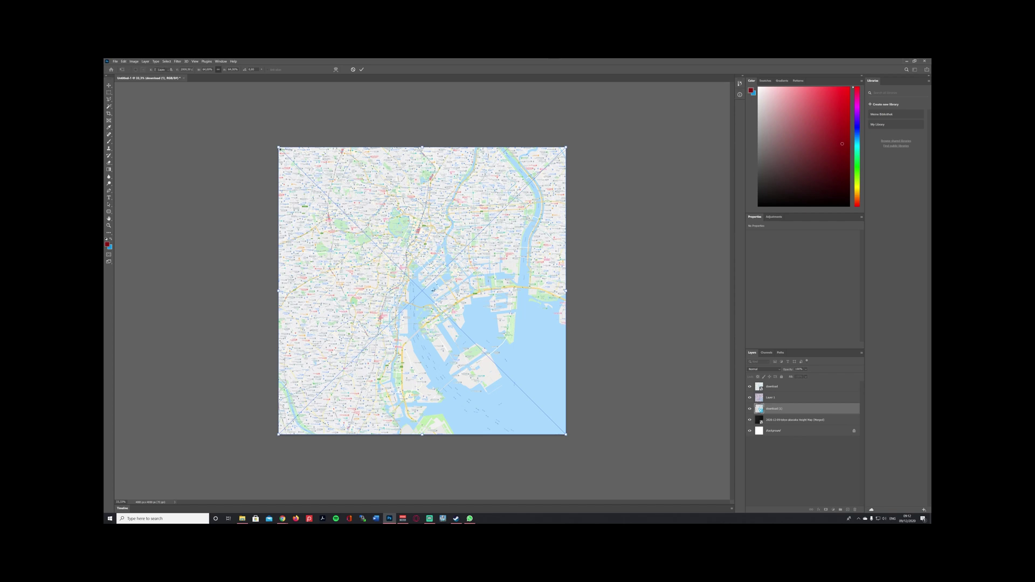
{"action": "key", "text": "Return"}
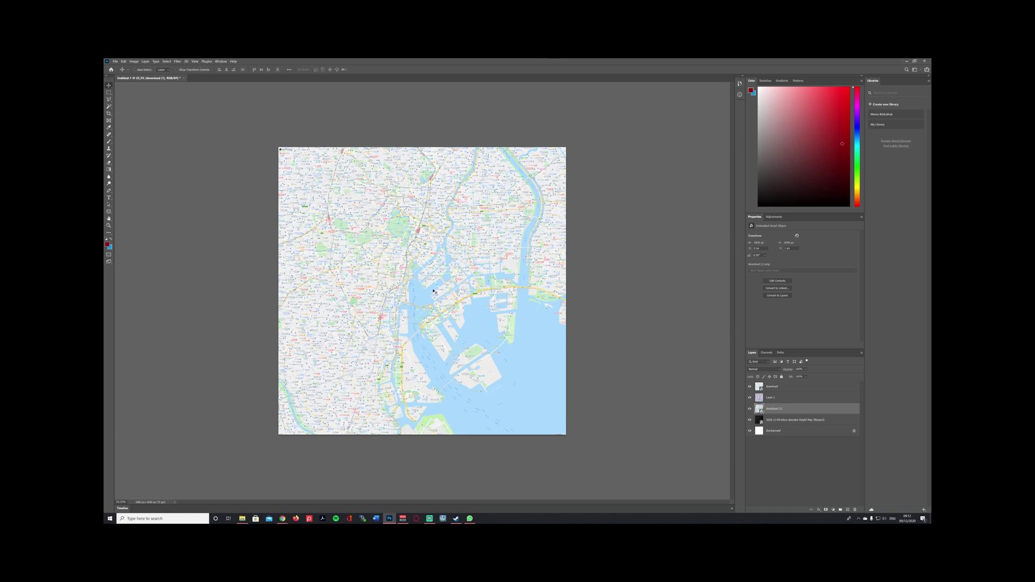
{"action": "left_click_drag", "start_coordinate": [770, 409], "coordinate": [807, 395]}
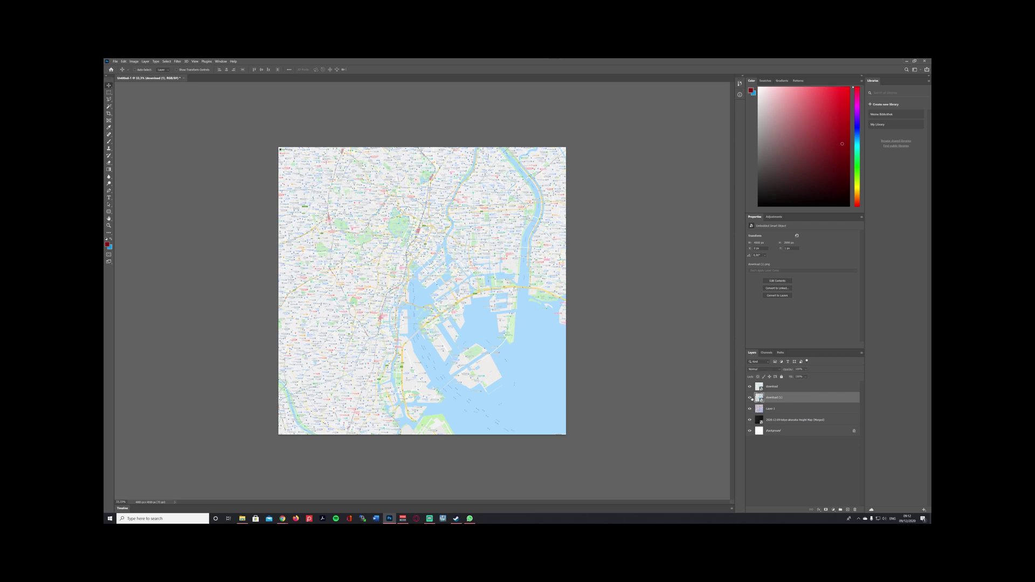
{"action": "left_click", "coordinate": [777, 411]}
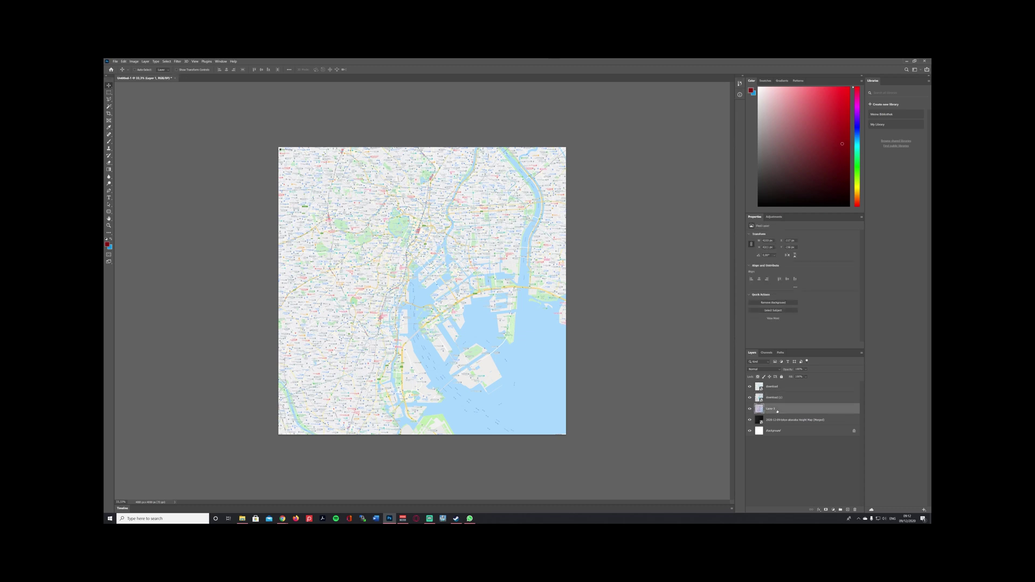
{"action": "left_click", "coordinate": [777, 387]}
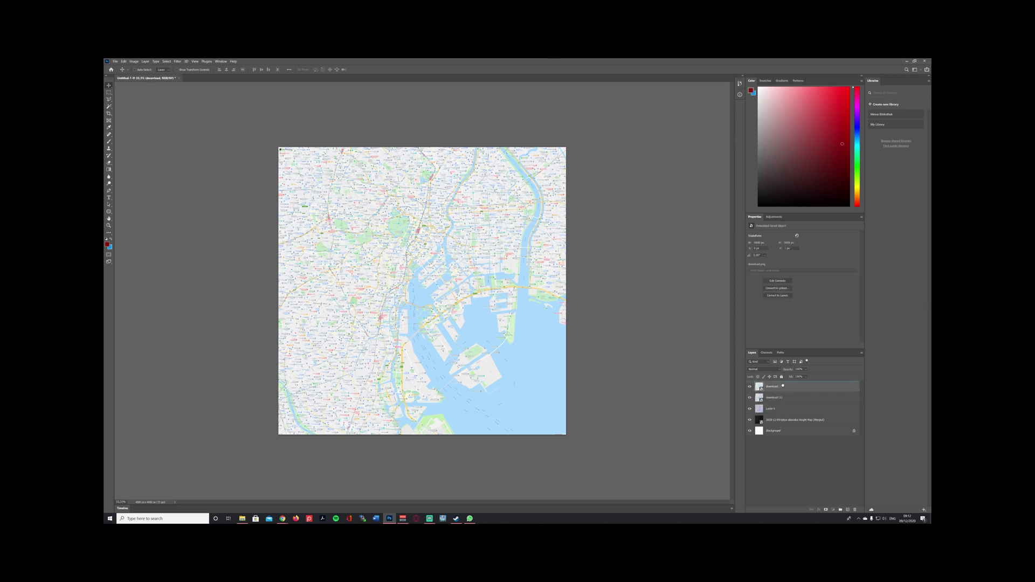
{"action": "left_click_drag", "start_coordinate": [782, 381], "coordinate": [781, 385]}
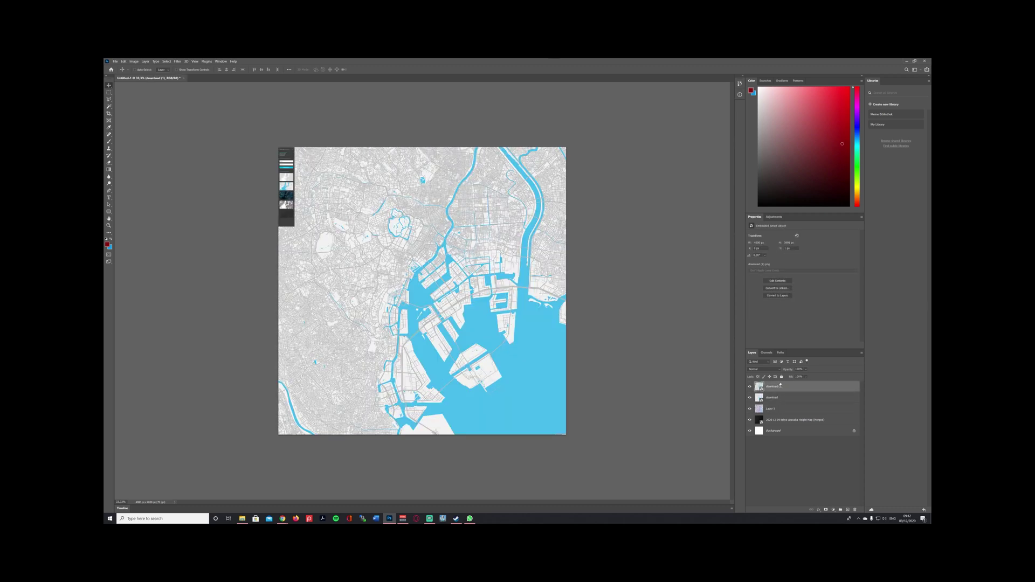
- Hide the download (1) layer and set the download map layer's blend mode to Multiply over the terrain.party screenshot
{"action": "left_click", "coordinate": [749, 387]}
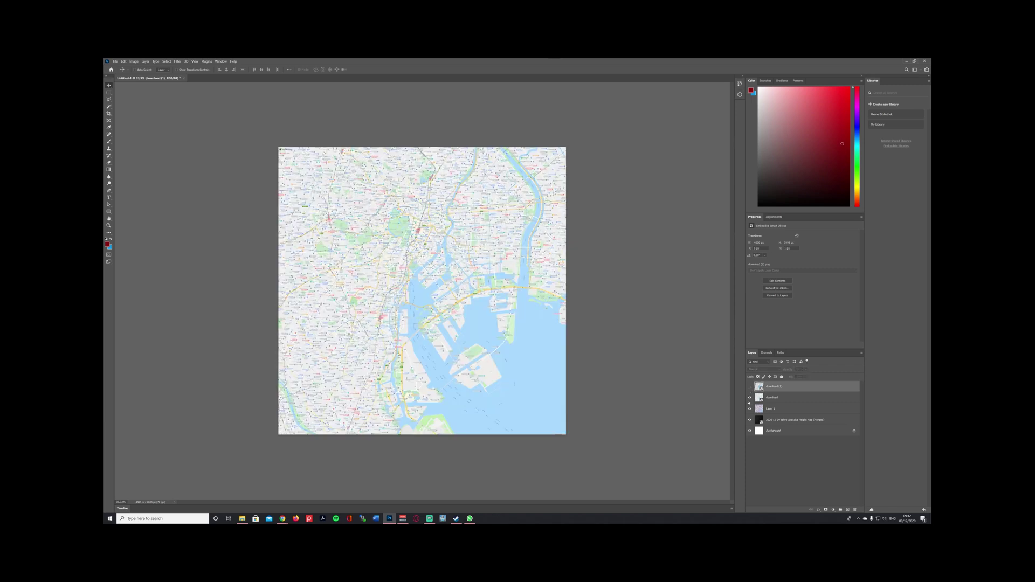
{"action": "left_click", "coordinate": [782, 412]}
{"action": "left_click", "coordinate": [750, 397]}
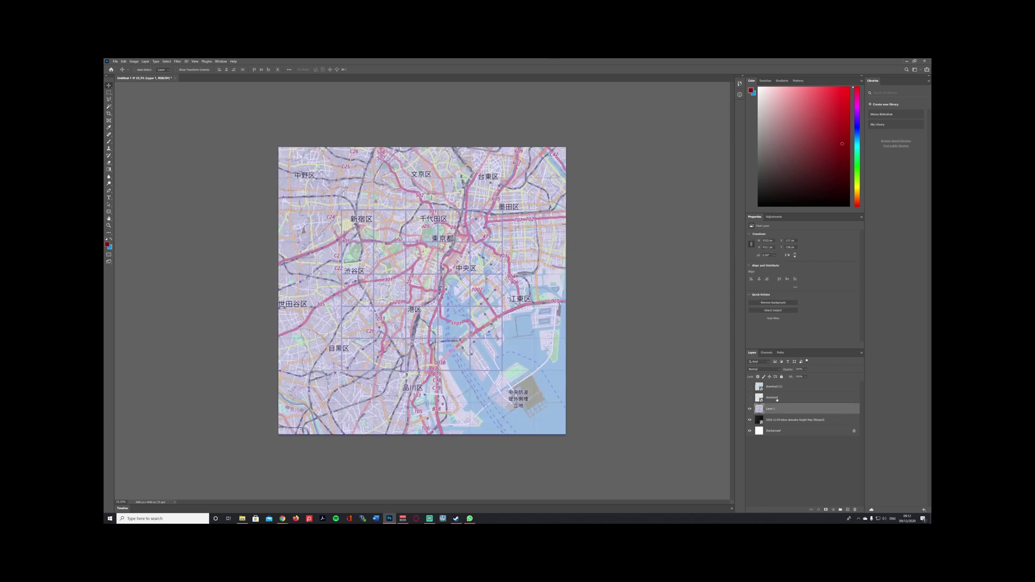
{"action": "left_click", "coordinate": [778, 399]}
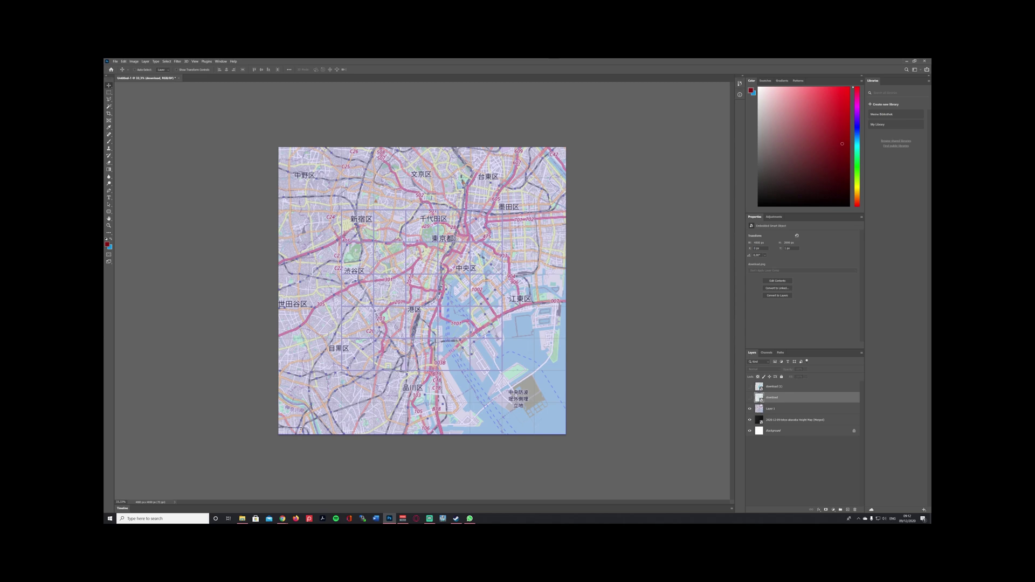
{"action": "left_click", "coordinate": [750, 398]}
{"action": "left_click", "coordinate": [764, 371]}
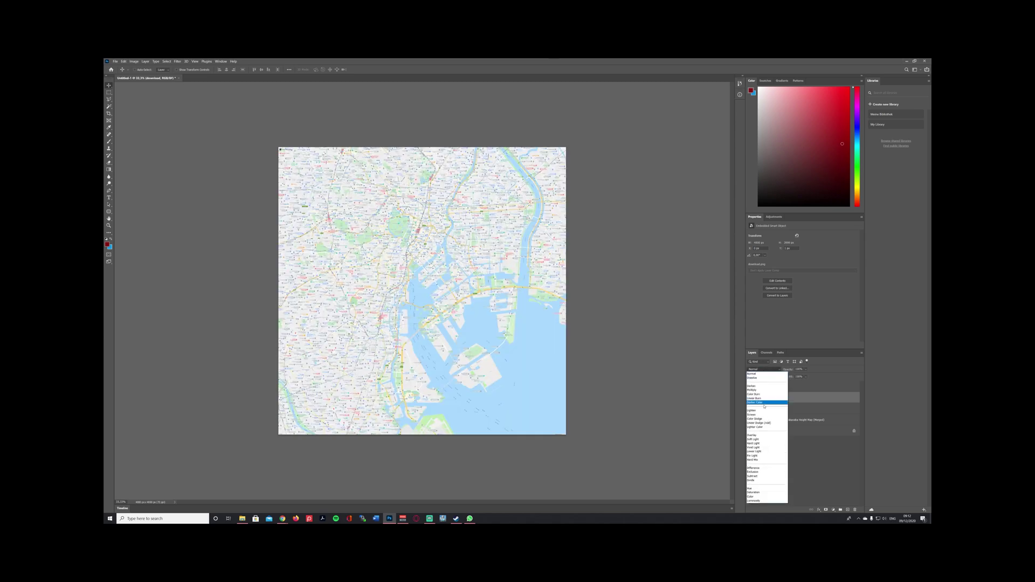
{"action": "left_click", "coordinate": [760, 386]}
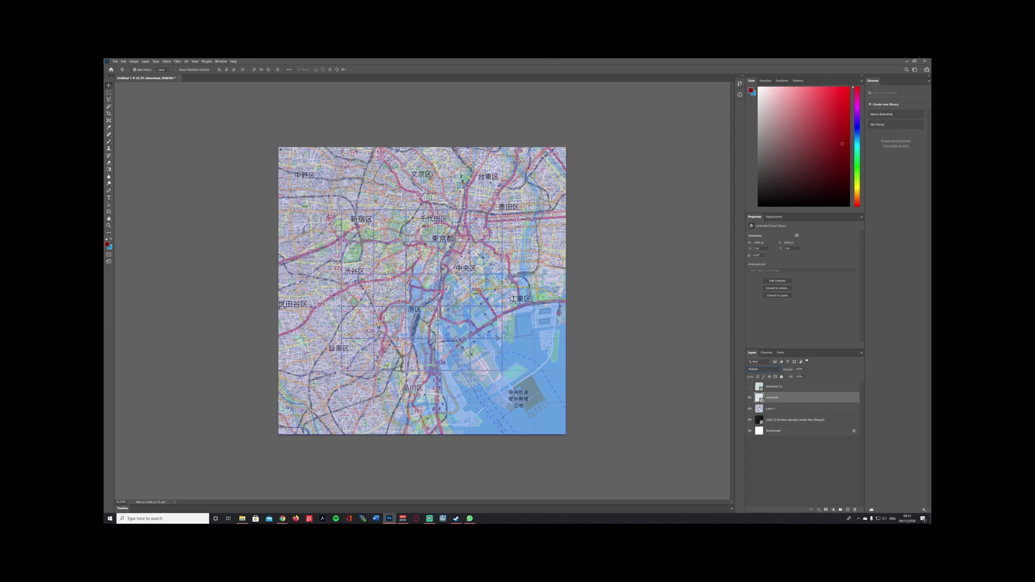
- Enlarge the download map layer with Free Transform and shift it roughly into line with the terrain.party screenshot's coastline
{"action": "scroll", "coordinate": [434, 366], "scroll_direction": "up", "scroll_amount": 1}
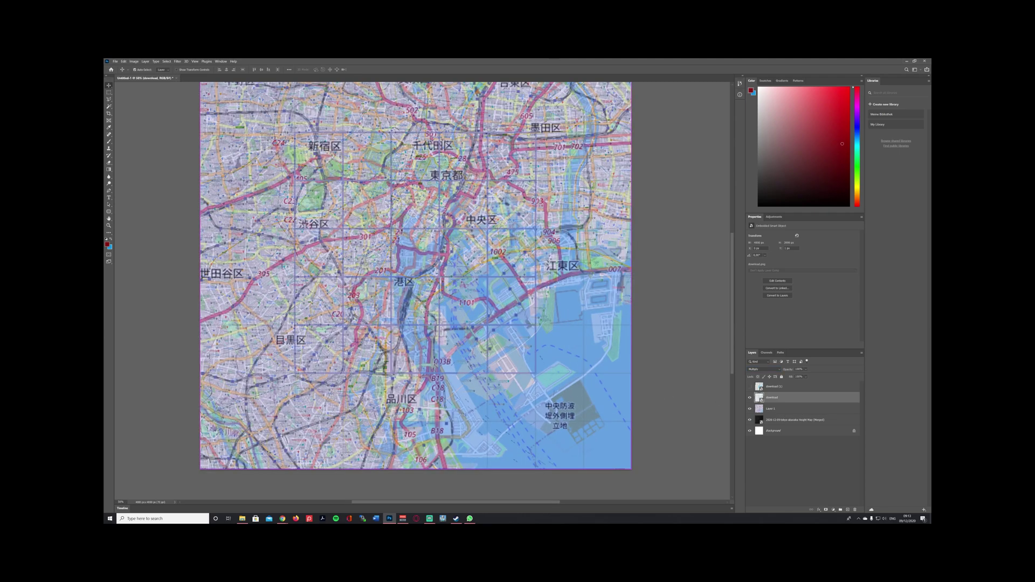
{"action": "scroll", "coordinate": [434, 366], "scroll_direction": "up", "scroll_amount": 1}
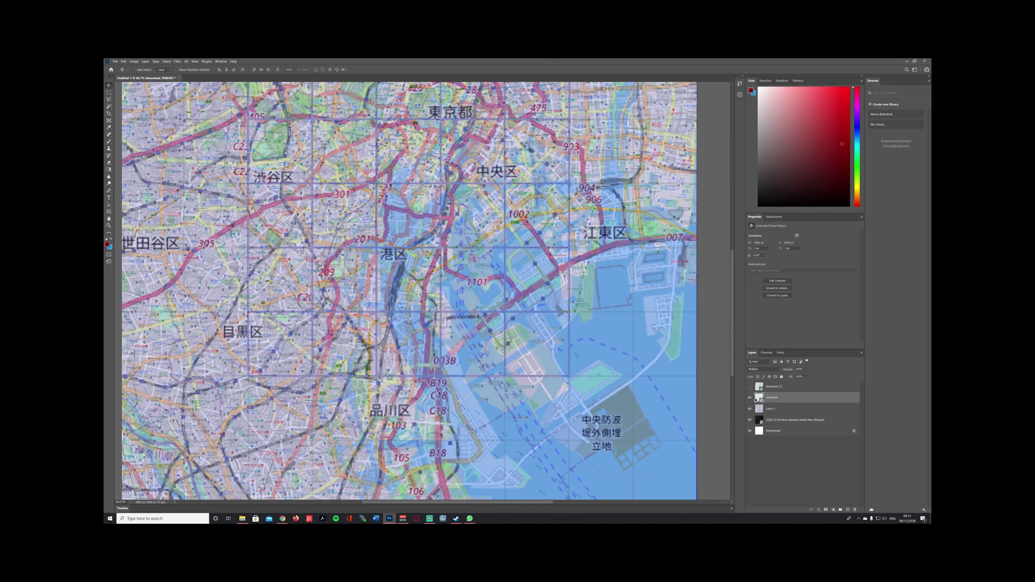
{"action": "left_click", "coordinate": [749, 398]}
{"action": "scroll", "coordinate": [528, 385], "scroll_direction": "up", "scroll_amount": 1}
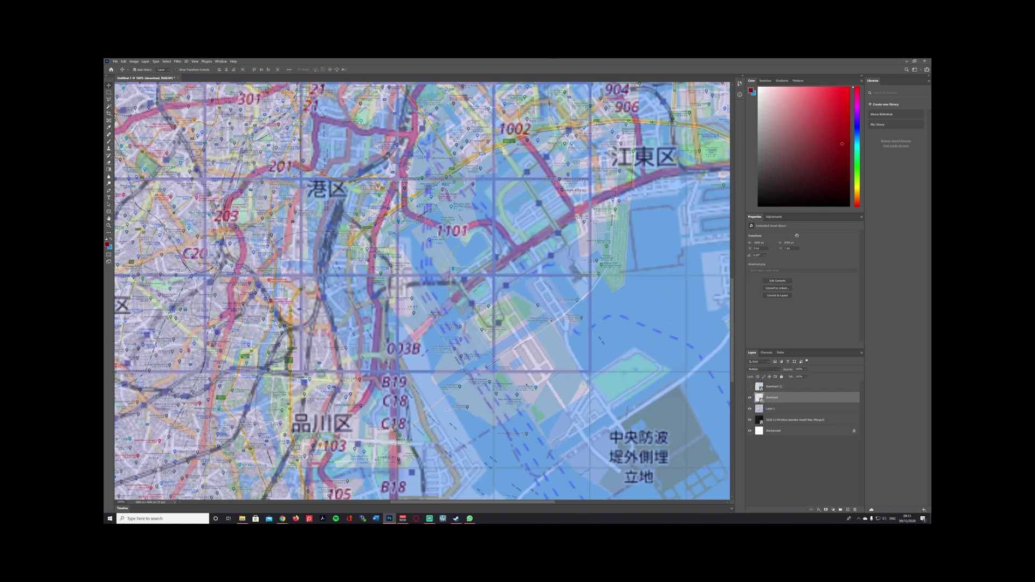
{"action": "scroll", "coordinate": [526, 385], "scroll_direction": "down", "scroll_amount": 3}
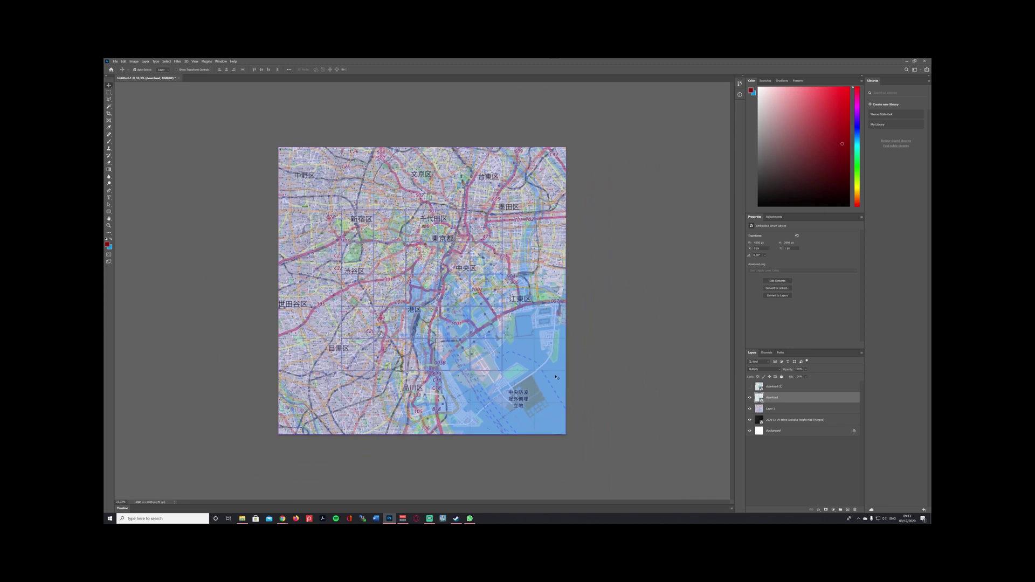
{"action": "key", "text": "ctrl+t"}
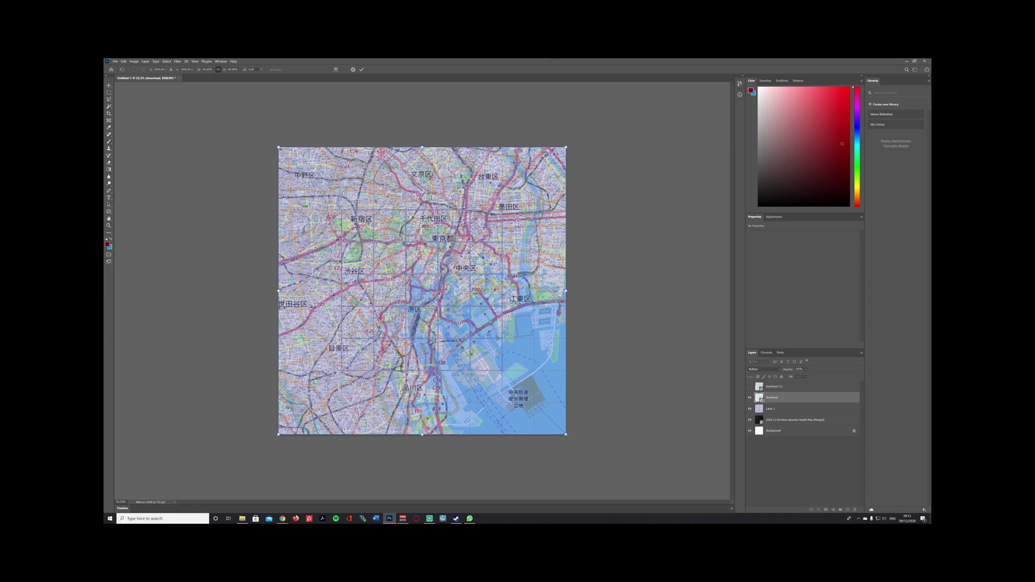
{"action": "left_click_drag", "start_coordinate": [564, 434], "coordinate": [603, 476]}
{"action": "left_click_drag", "start_coordinate": [531, 404], "coordinate": [544, 396]}
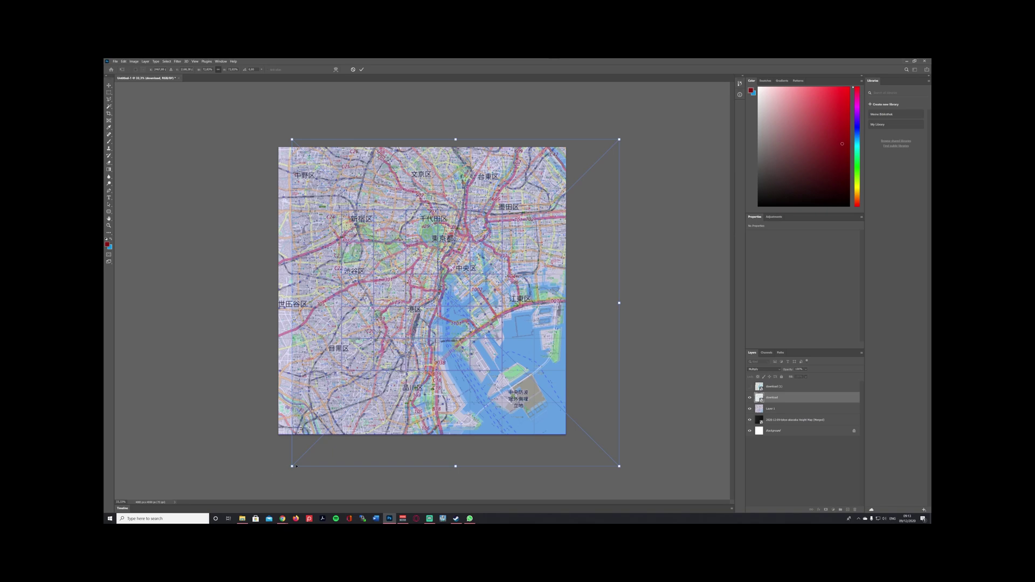
- Fine-tune the download map's scale and position over the terrain.party screenshot, copy its width percentage, and commit the transform
{"action": "left_click_drag", "start_coordinate": [291, 466], "coordinate": [294, 464]}
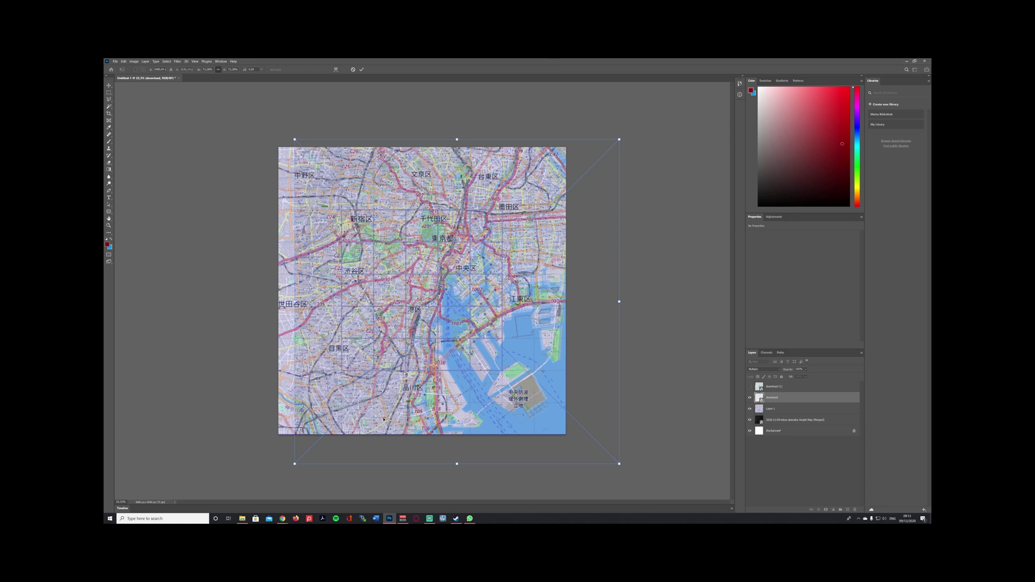
{"action": "left_click_drag", "start_coordinate": [384, 419], "coordinate": [385, 422]}
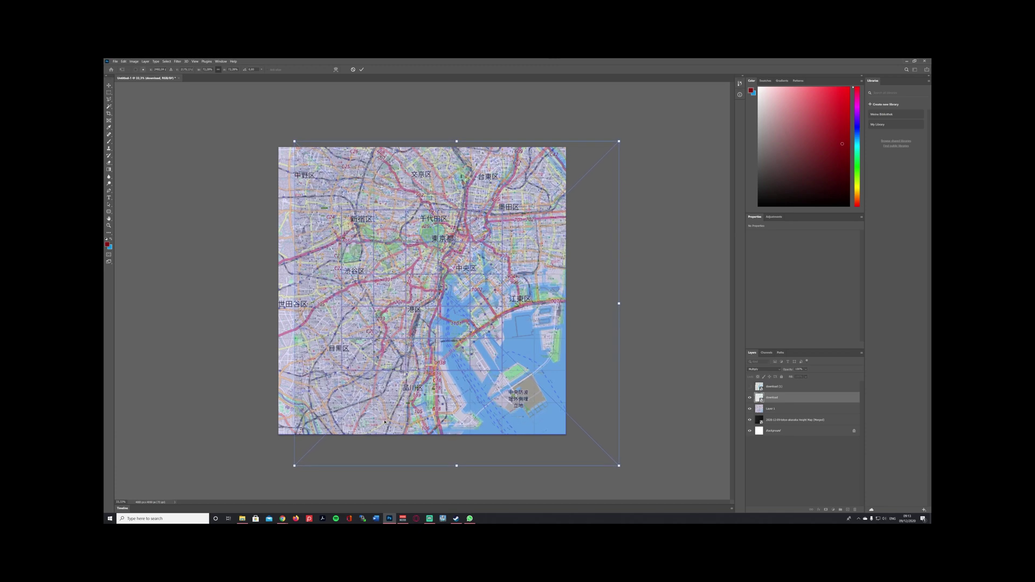
{"action": "left_click_drag", "start_coordinate": [619, 466], "coordinate": [617, 463]}
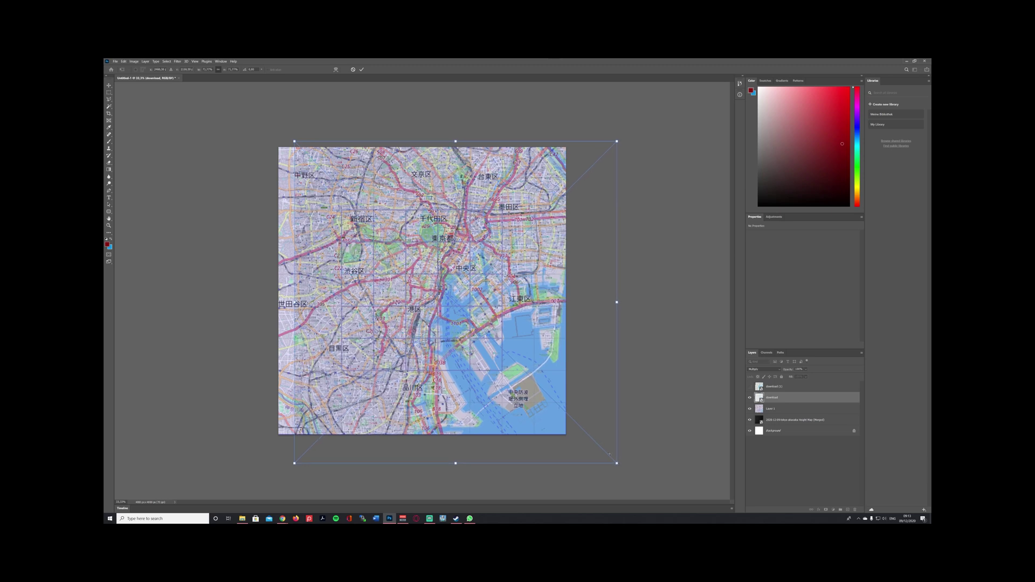
{"action": "left_click_drag", "start_coordinate": [295, 141], "coordinate": [299, 150]}
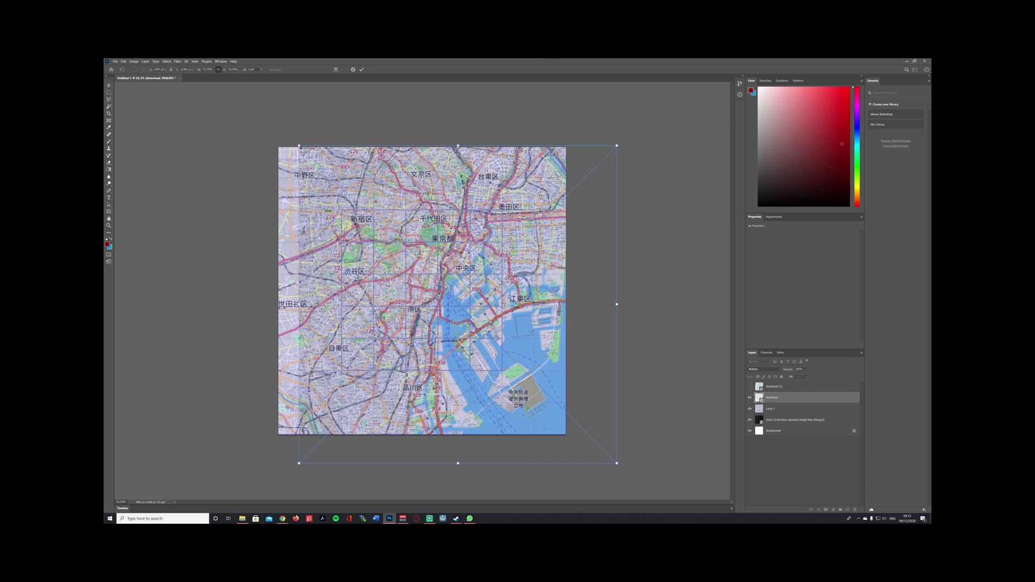
{"action": "left_click", "coordinate": [207, 69]}
{"action": "double_click", "coordinate": [208, 70]}
{"action": "key", "text": "ctrl+c"}
{"action": "left_click", "coordinate": [108, 86]}
{"action": "key", "text": "Return"}
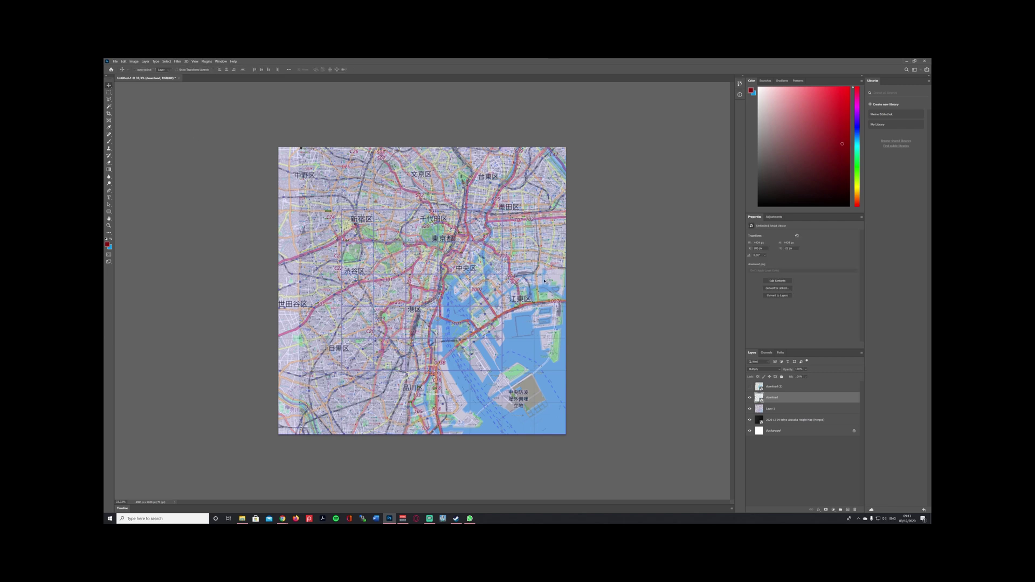
- Set the download layer's blend mode to Normal and show the download (1) layer
{"action": "left_click", "coordinate": [770, 371]}
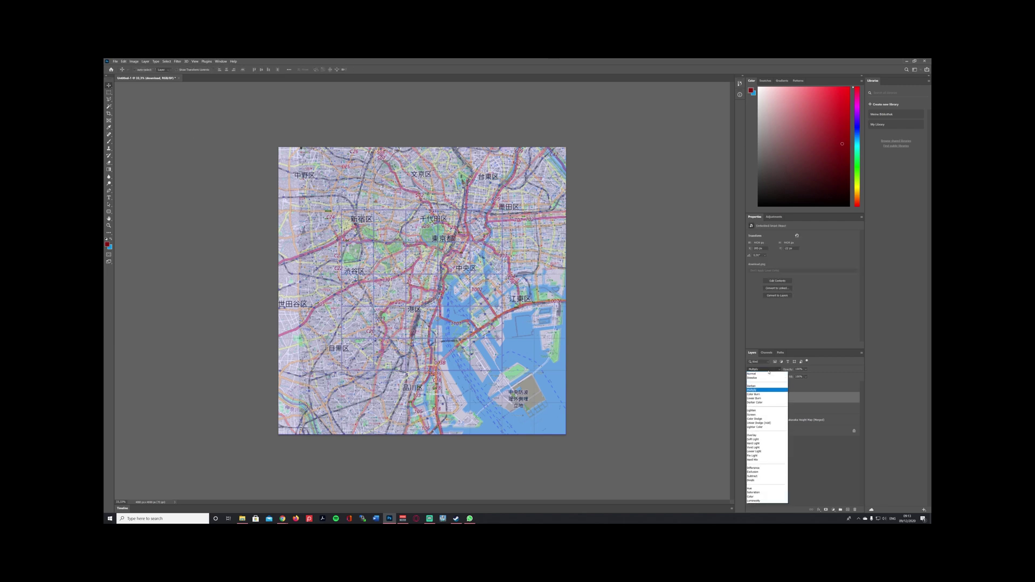
{"action": "left_click", "coordinate": [765, 375]}
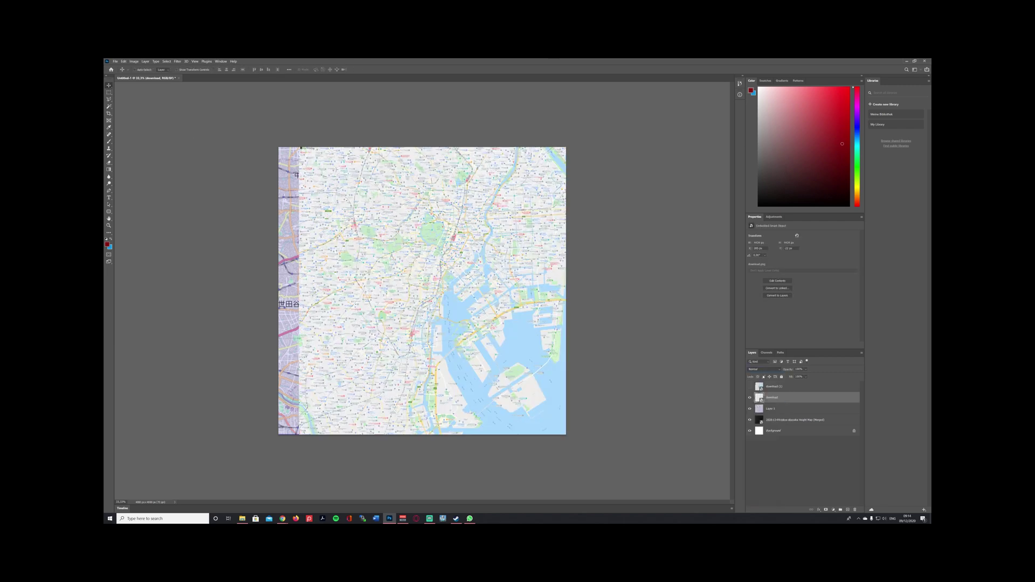
{"action": "left_click", "coordinate": [784, 387]}
{"action": "left_click", "coordinate": [750, 387]}
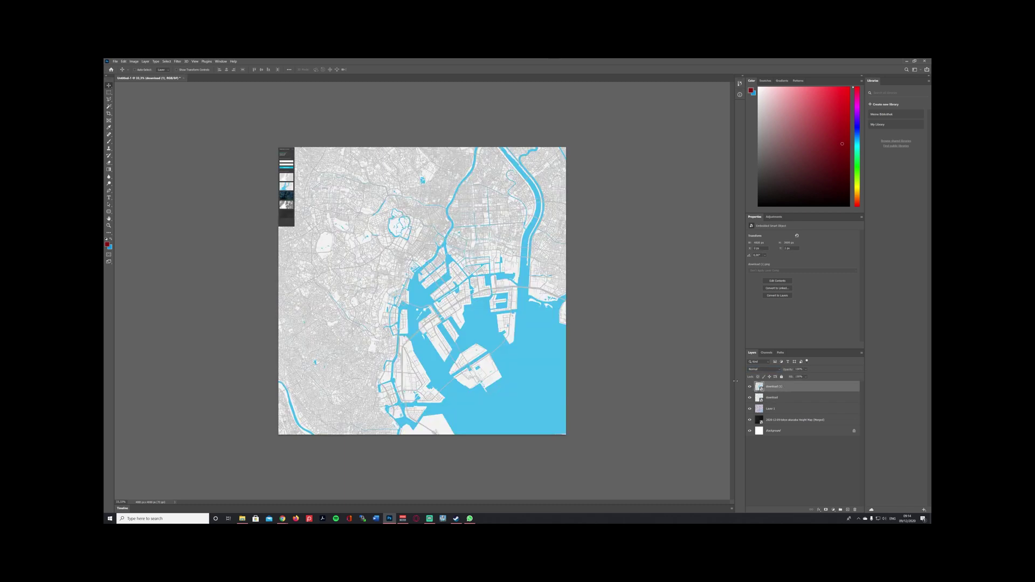
- Scale the download (1) layer by the percentage copied from the download layer's transform
{"action": "key", "text": "ctrl+t"}
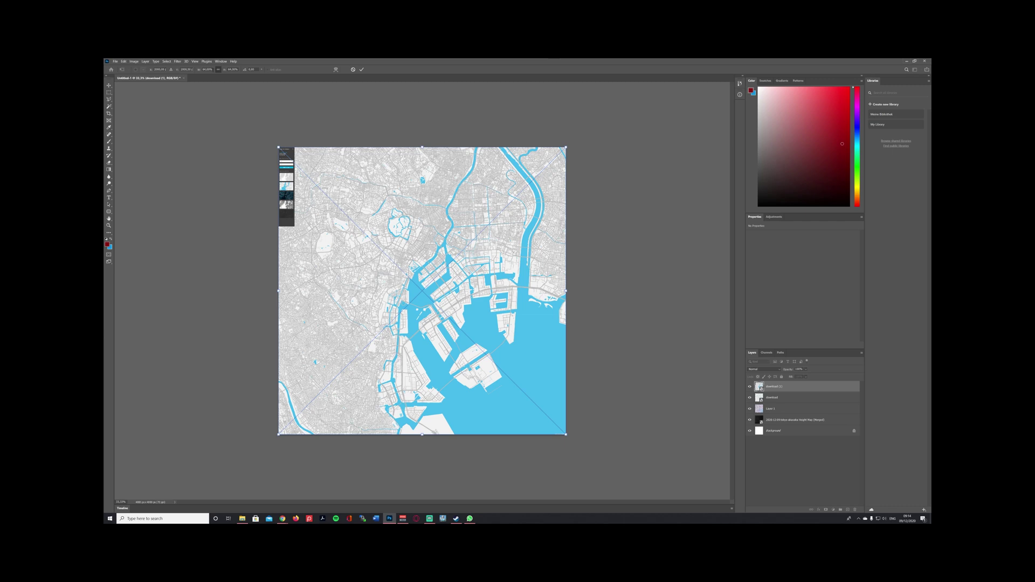
{"action": "left_click", "coordinate": [206, 69]}
{"action": "key", "text": "ctrl+v"}
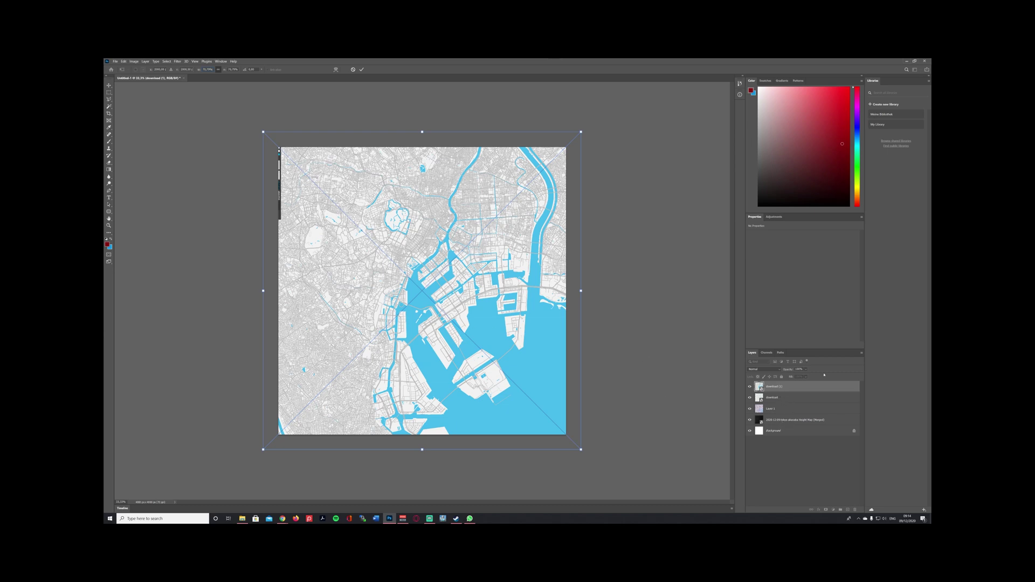
{"action": "key", "text": "Return"}
- Set the download (1) layer's blend mode to Multiply and move it into alignment with the download map
{"action": "left_click", "coordinate": [770, 370]}
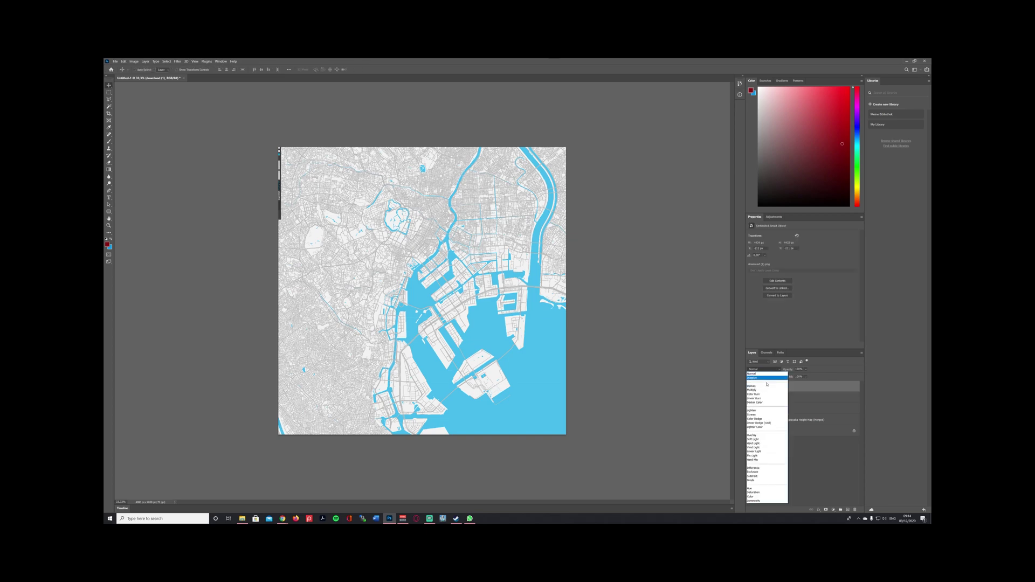
{"action": "left_click", "coordinate": [763, 390]}
{"action": "left_click_drag", "start_coordinate": [438, 356], "coordinate": [490, 372]}
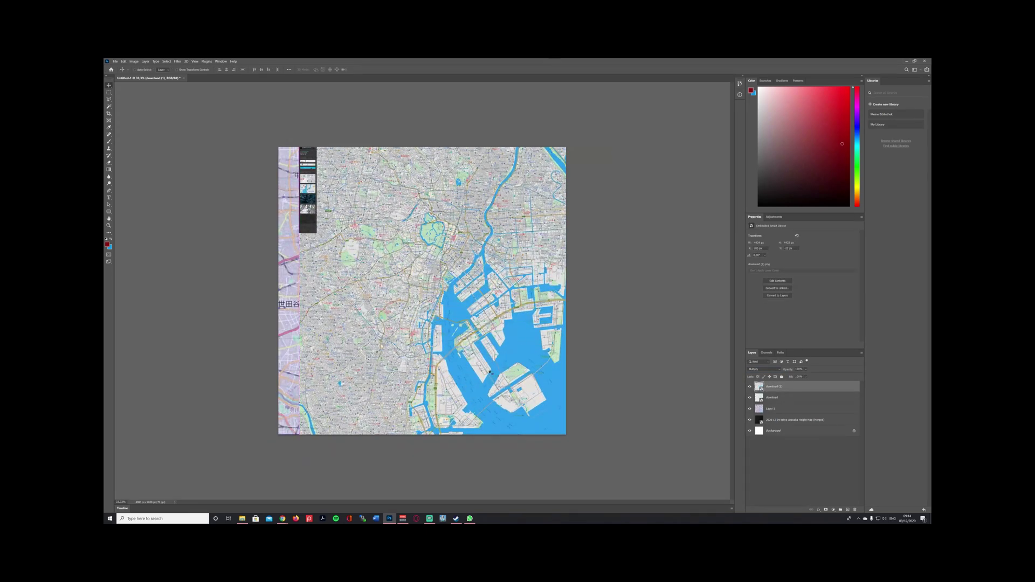
{"action": "scroll", "coordinate": [491, 372], "scroll_direction": "up", "scroll_amount": 3}
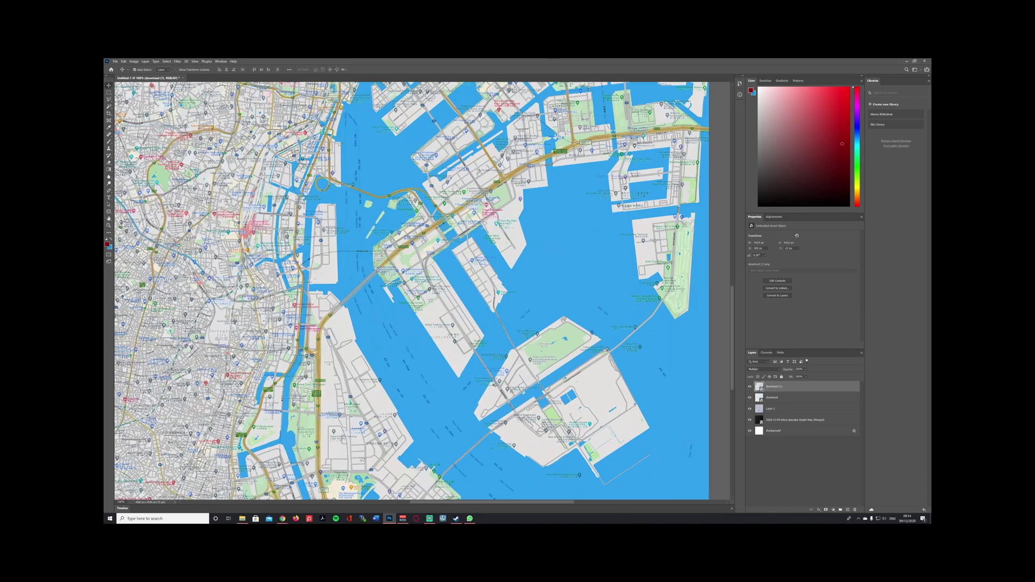
{"action": "scroll", "coordinate": [422, 366], "scroll_direction": "down", "scroll_amount": 3}
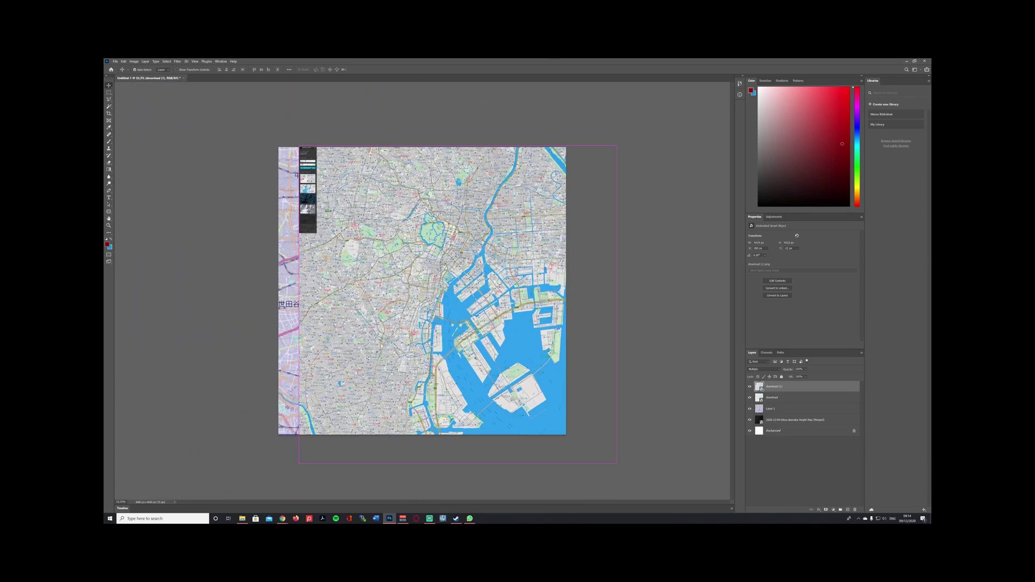
- Hide the download map and terrain.party screenshot layers and set the download (1) layer's blend mode to Normal above the height map
{"action": "left_click", "coordinate": [750, 386]}
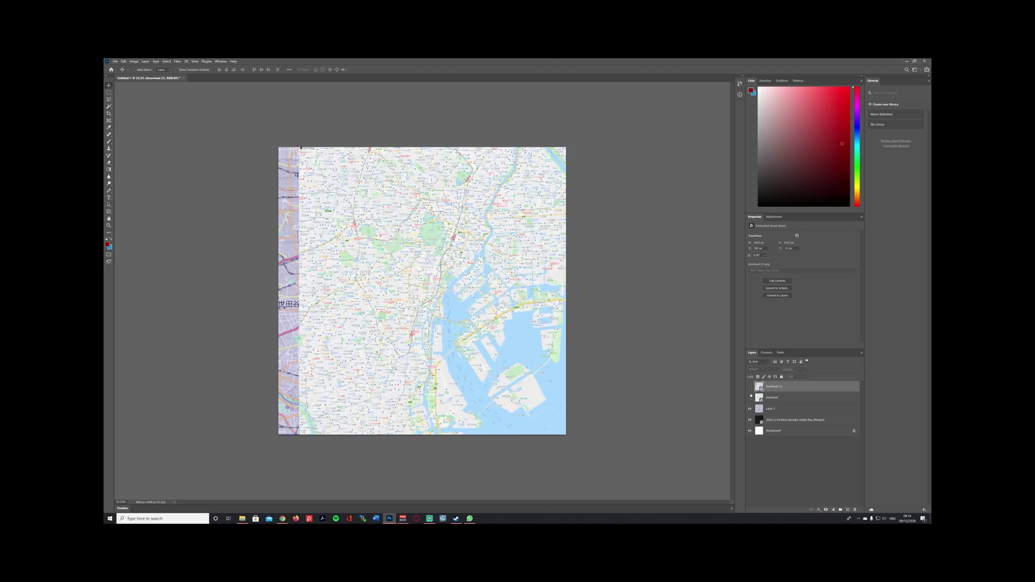
{"action": "left_click", "coordinate": [749, 397]}
{"action": "left_click", "coordinate": [750, 410]}
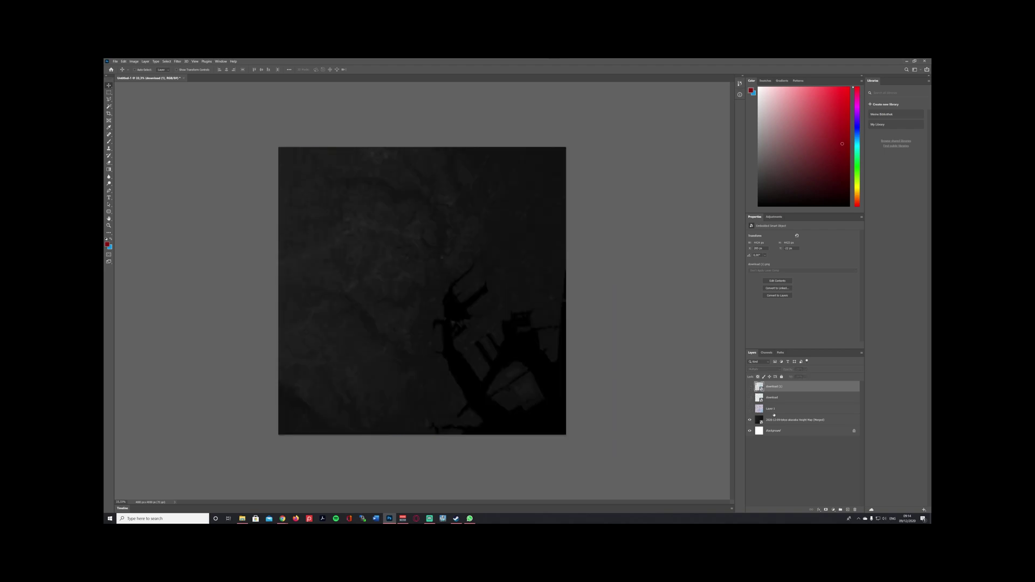
{"action": "left_click", "coordinate": [750, 387]}
{"action": "left_click", "coordinate": [760, 370]}
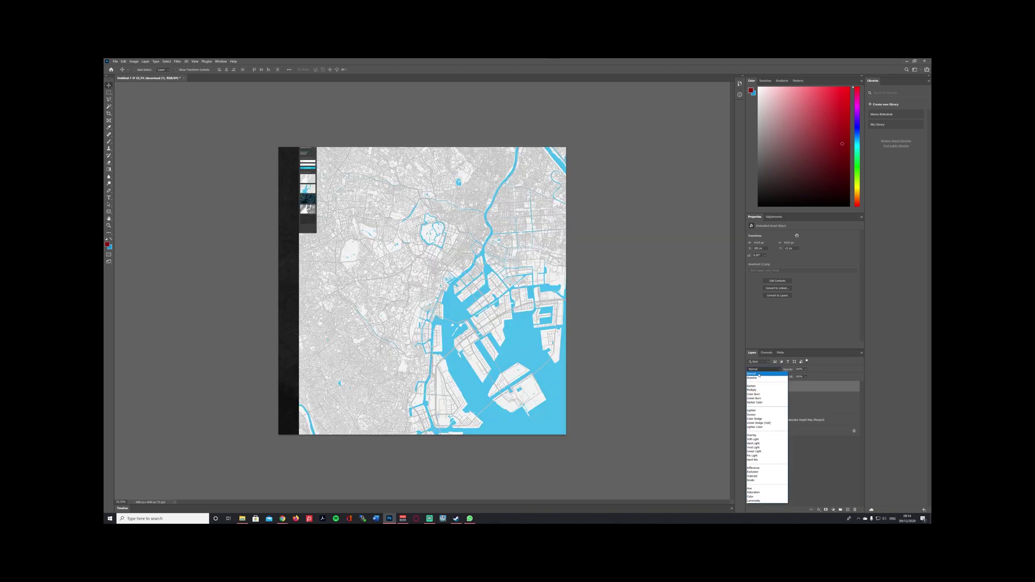
{"action": "left_click", "coordinate": [755, 372]}
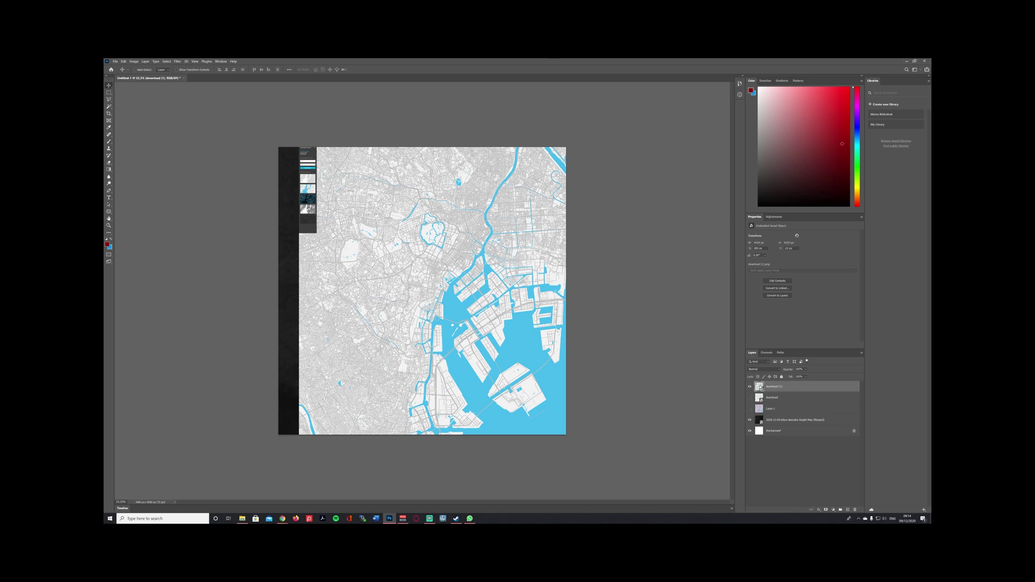
- Load the pixels of the download (1) layer as a selection
{"action": "right_click", "coordinate": [759, 386]}
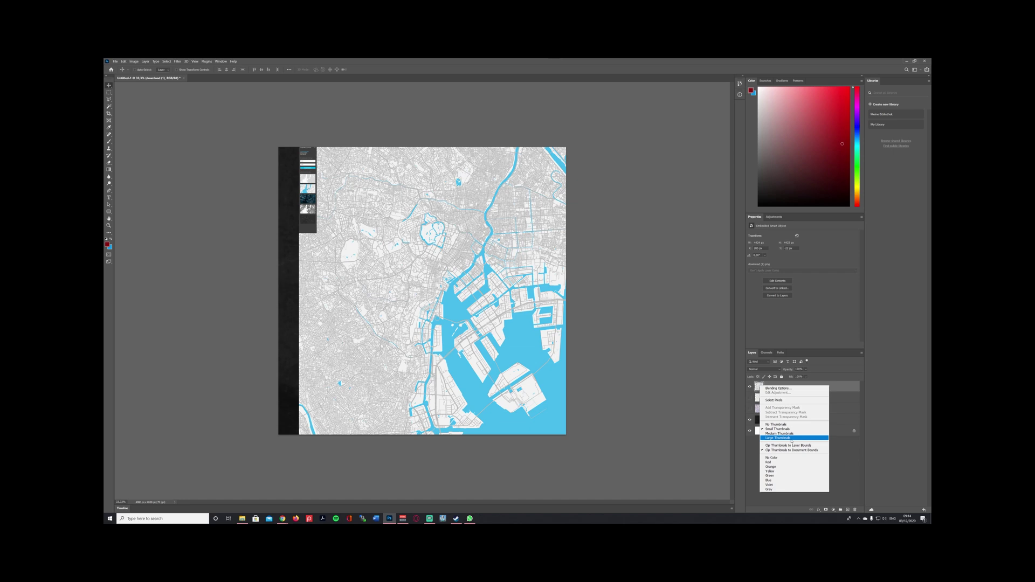
{"action": "left_click", "coordinate": [784, 400]}
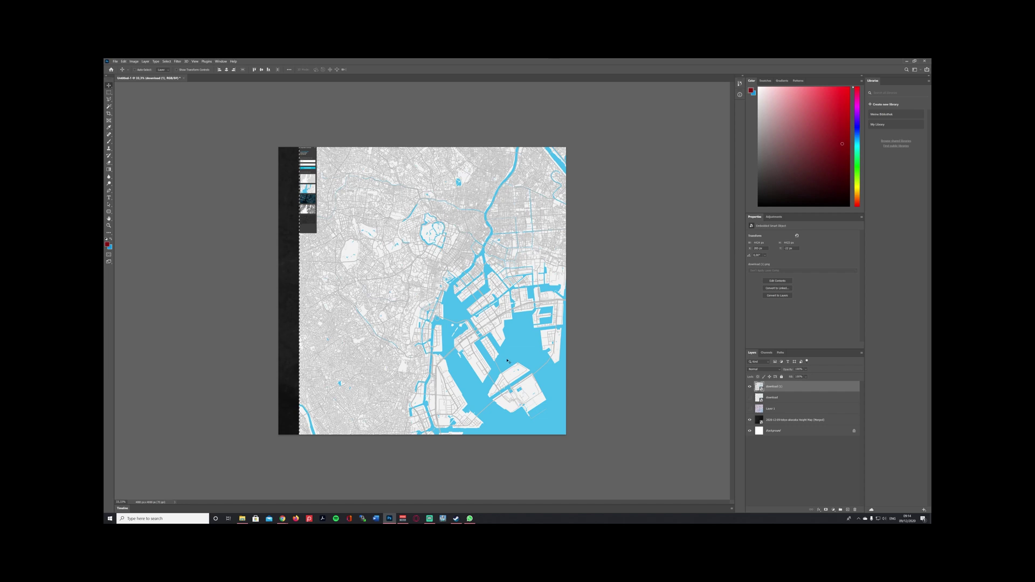
{"action": "key", "text": "m"}
{"action": "right_click", "coordinate": [758, 386]}
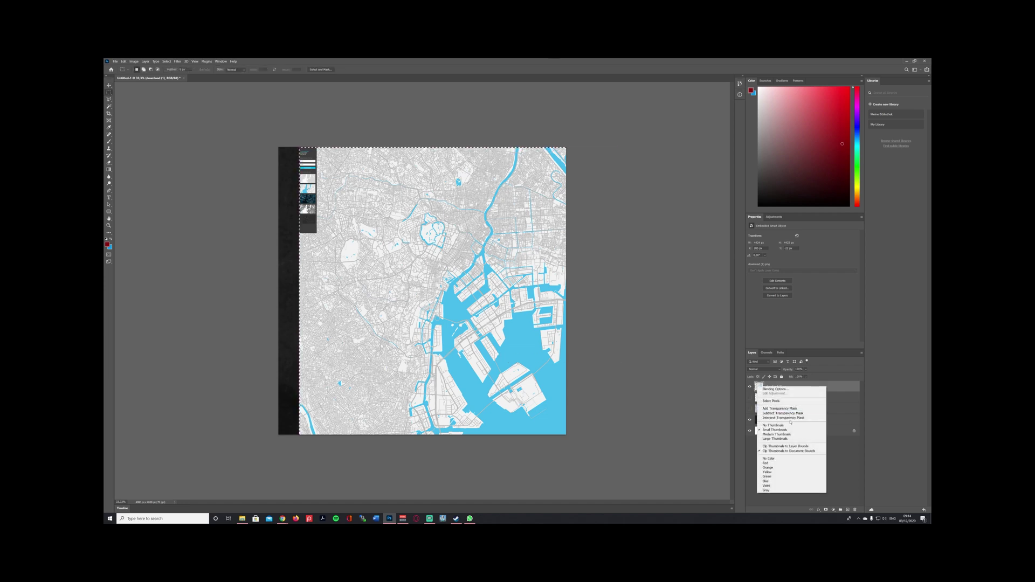
{"action": "key", "text": "Escape"}
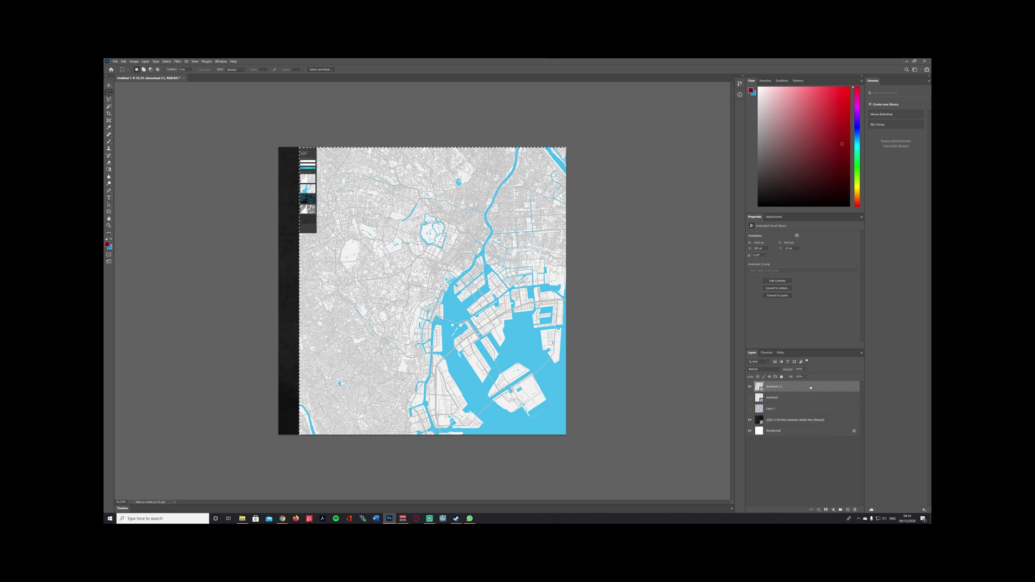
- Rasterize the download (1) layer and select the bay's blue water with the Magic Wand, adding the adjoining water sections
{"action": "right_click", "coordinate": [811, 386]}
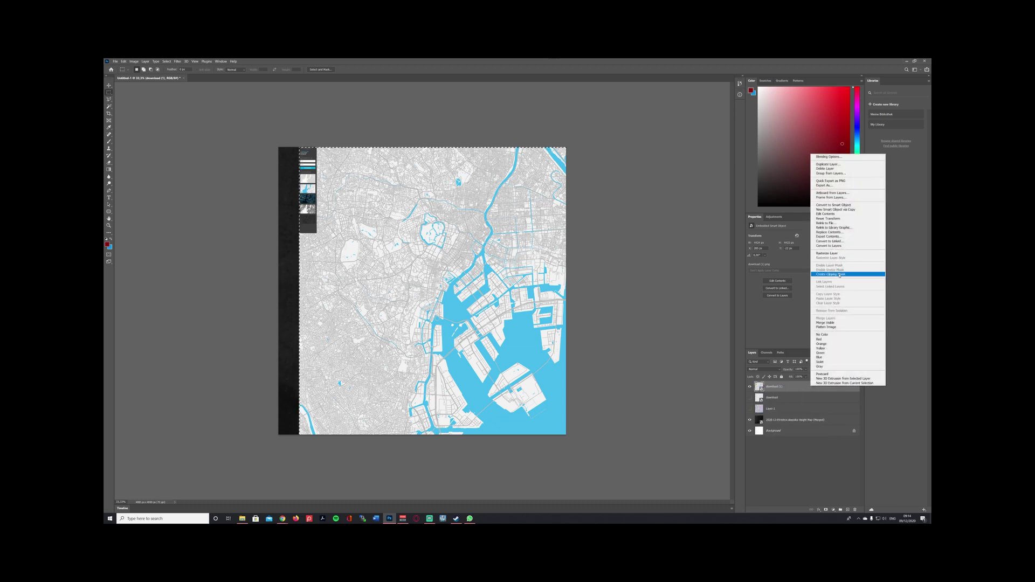
{"action": "left_click", "coordinate": [852, 254]}
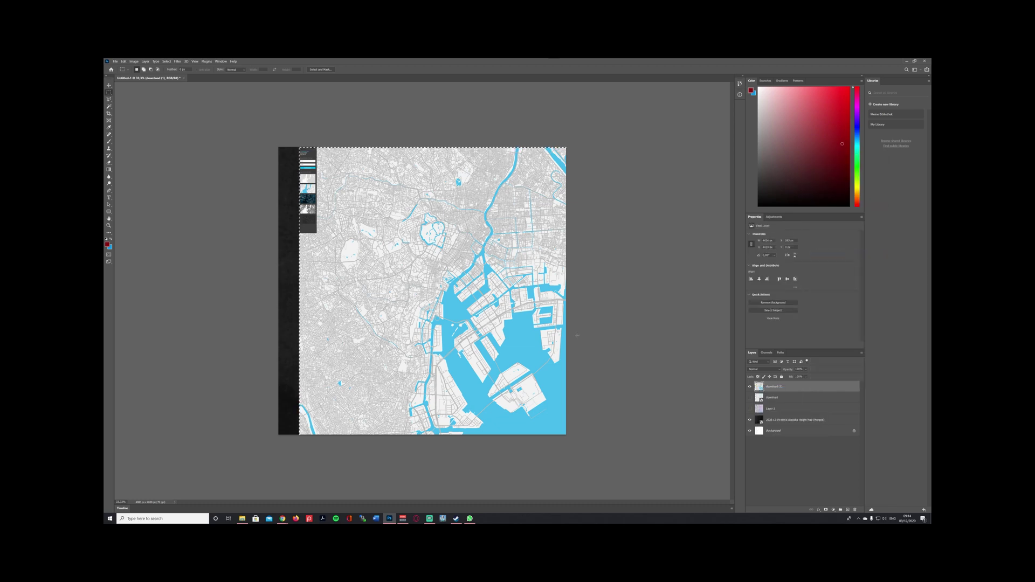
{"action": "key", "text": "w"}
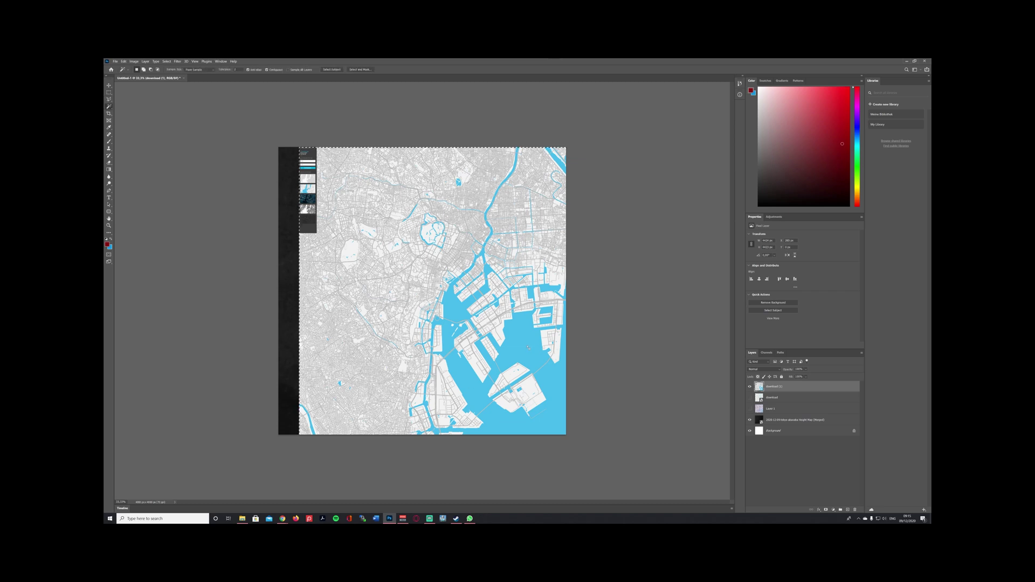
{"action": "left_click", "coordinate": [531, 353]}
{"action": "key", "text": "shift"}
{"action": "left_click", "coordinate": [490, 375], "text": "shift"}
{"action": "left_click", "coordinate": [554, 354], "text": "shift"}
{"action": "left_click", "coordinate": [564, 326], "text": "shift"}
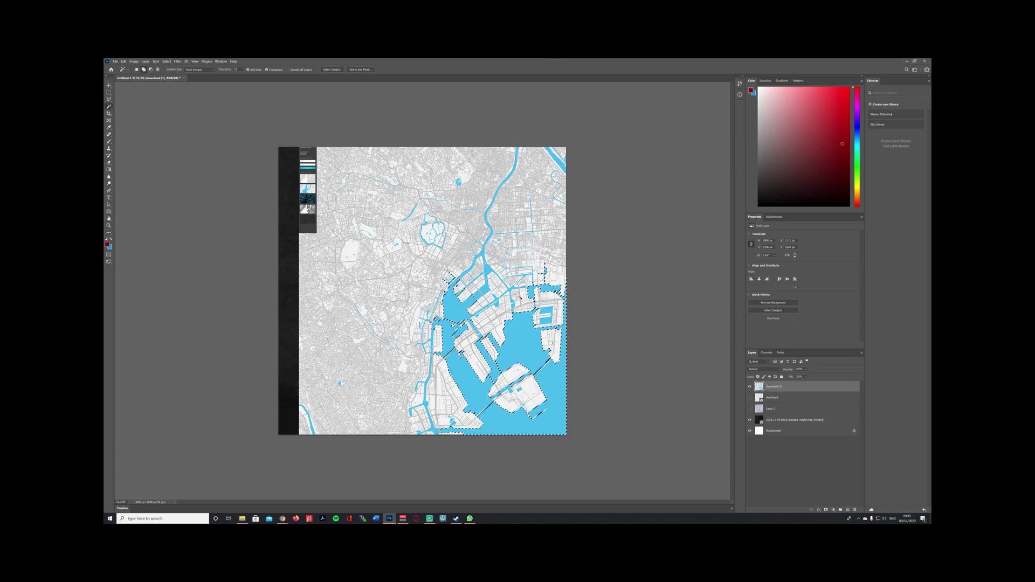
{"action": "left_click", "coordinate": [488, 274], "text": "shift"}
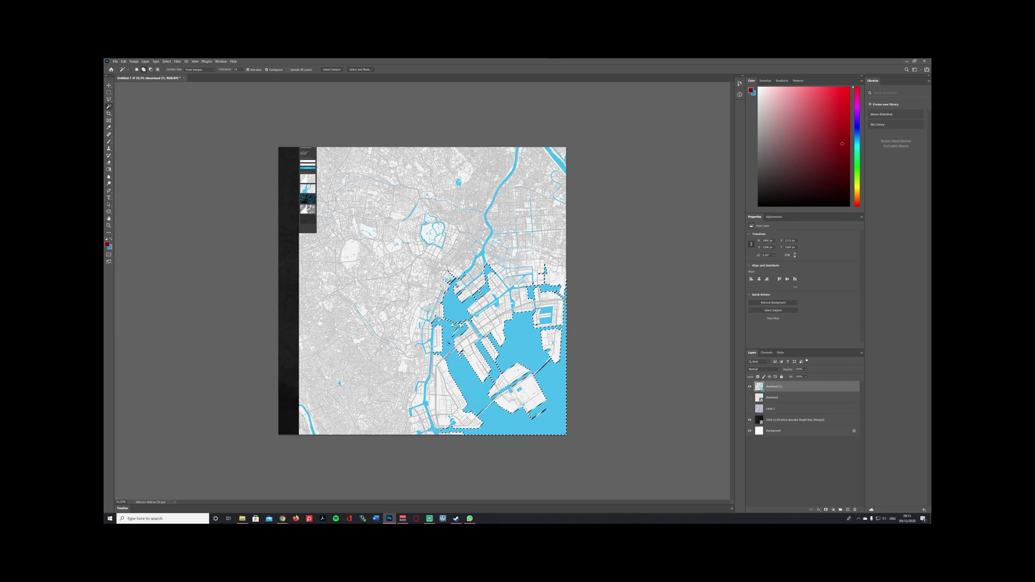
- Subtract the land block wrongly included beside the canal on the harbour island from the water selection with the Polygonal Lasso
{"action": "scroll", "coordinate": [470, 395], "scroll_direction": "up", "scroll_amount": 3}
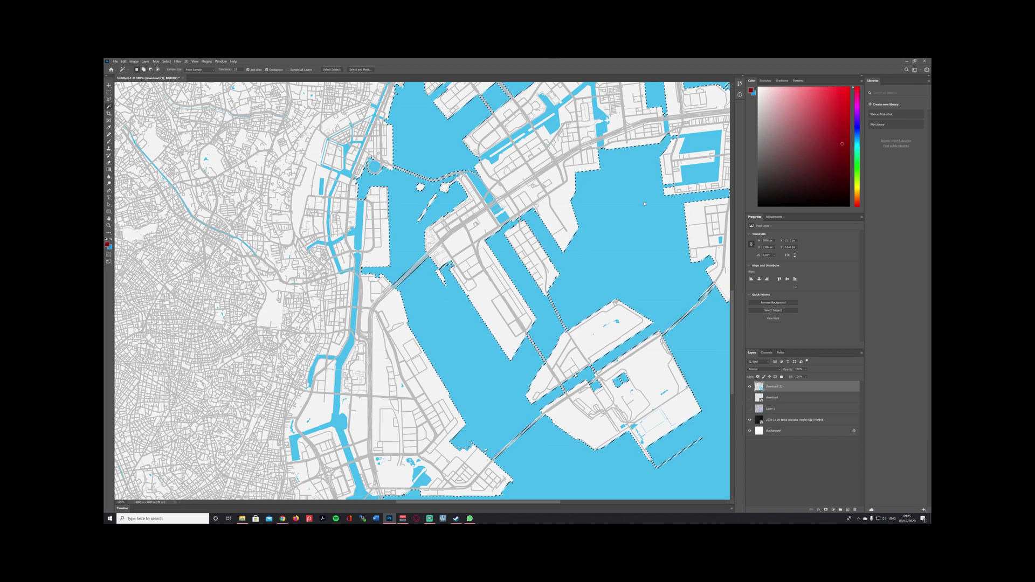
{"action": "left_click_drag", "start_coordinate": [652, 201], "coordinate": [577, 280]}
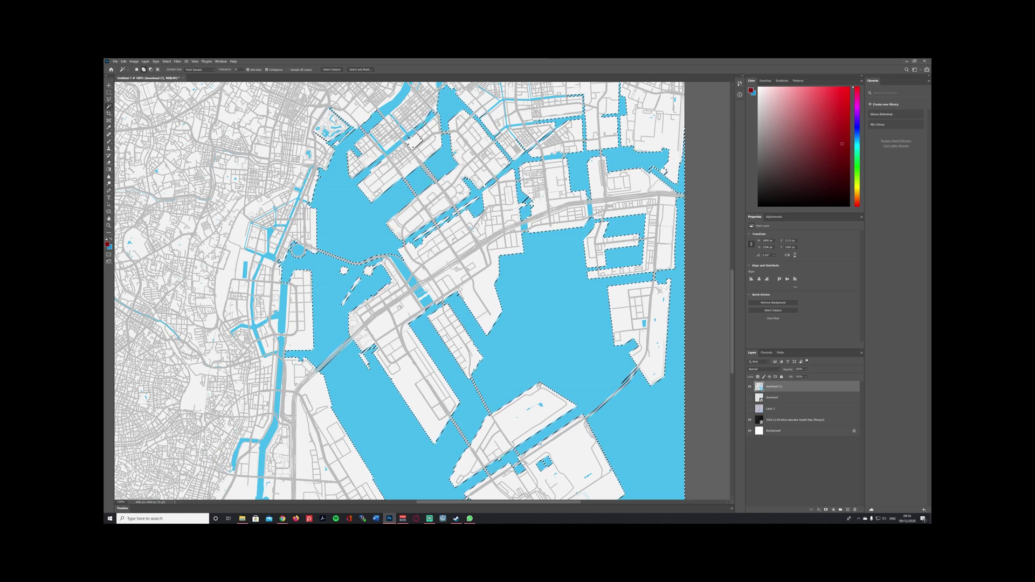
{"action": "key", "text": "super+space"}
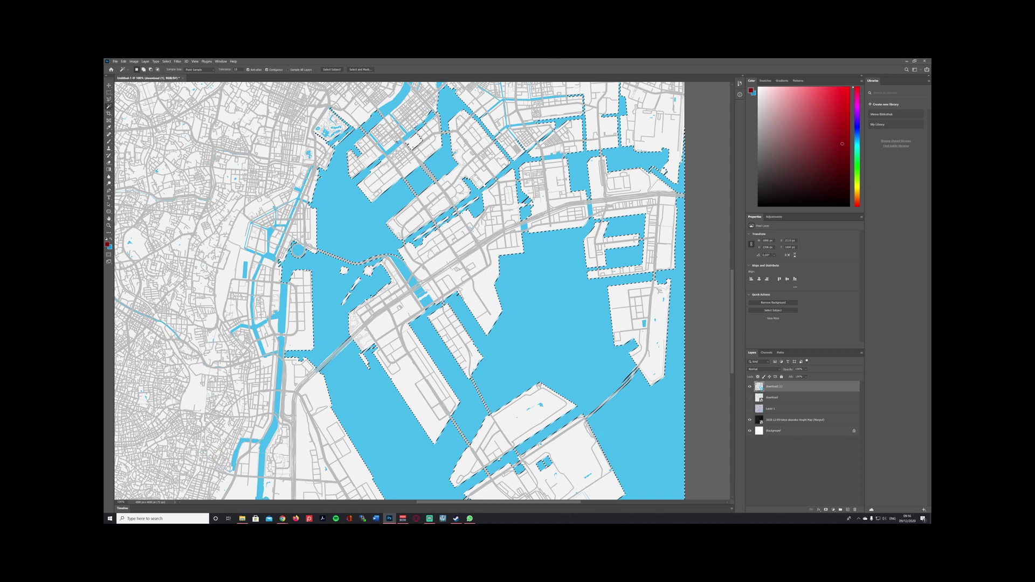
{"action": "scroll", "coordinate": [440, 227], "scroll_direction": "up", "scroll_amount": 5}
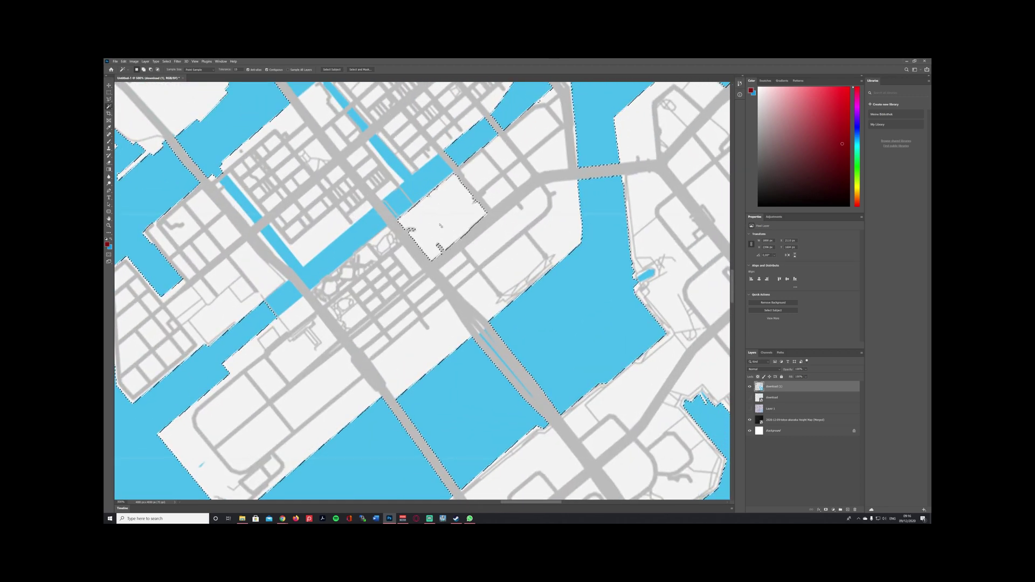
{"action": "key", "text": "l"}
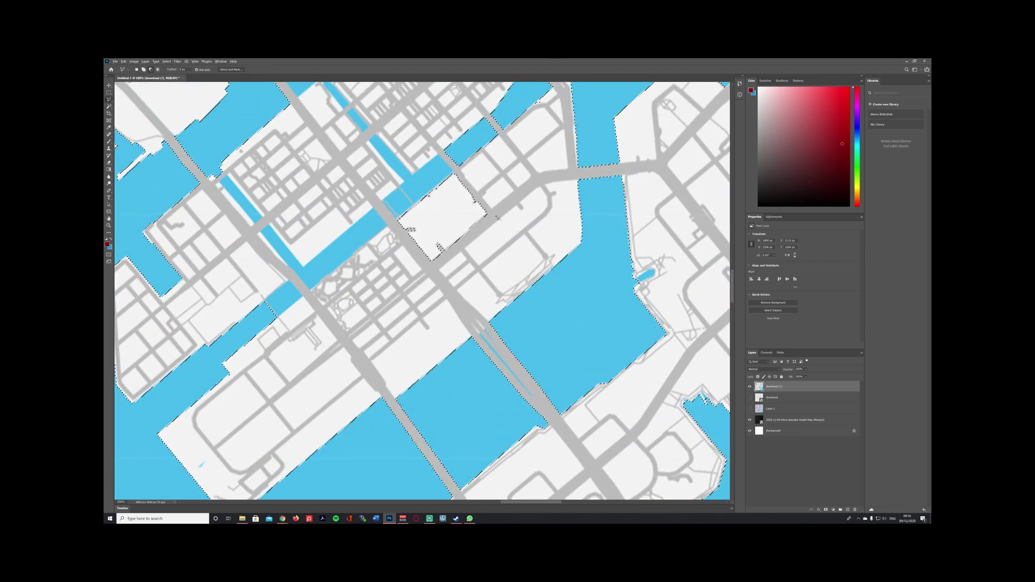
{"action": "mouse_move", "coordinate": [496, 216]}
{"action": "left_mouse_down"}
{"action": "mouse_move", "coordinate": [457, 172]}
{"action": "mouse_move", "coordinate": [429, 181]}
{"action": "left_mouse_up"}
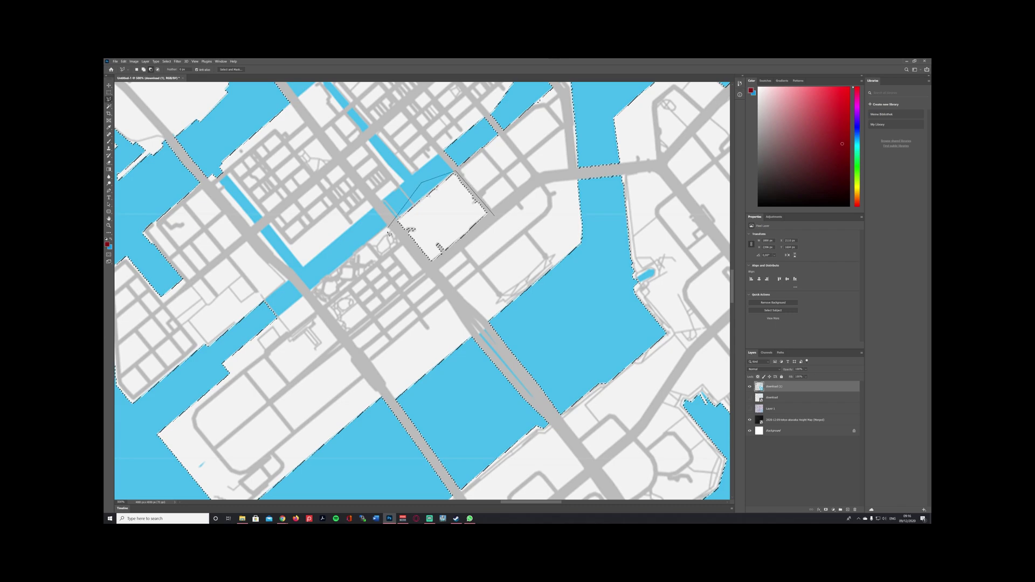
{"action": "left_click", "coordinate": [388, 227]}
{"action": "left_click", "coordinate": [433, 271]}
{"action": "double_click", "coordinate": [491, 262]}
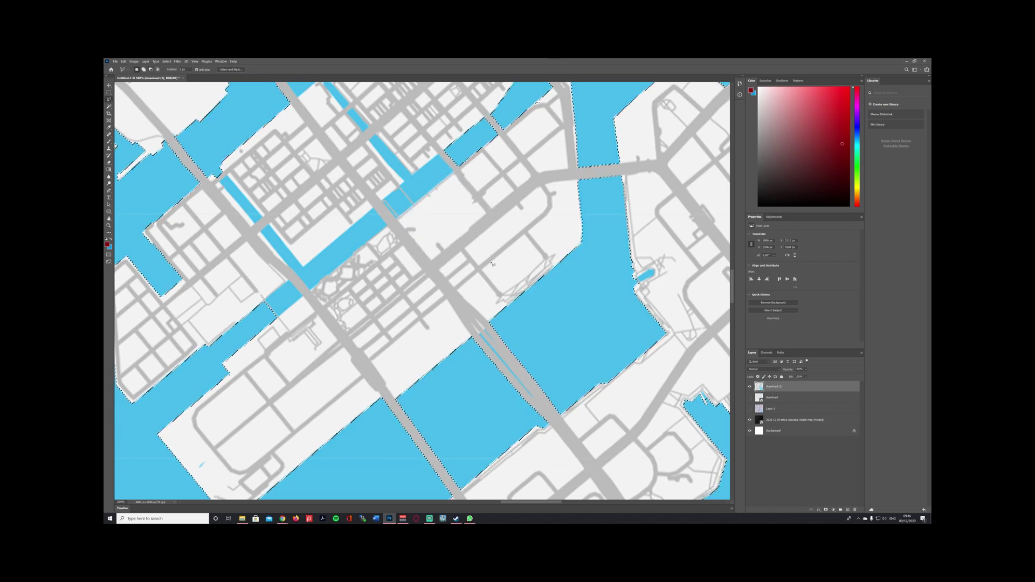
- Create a new layer and fill the selected water areas with black on it
{"action": "scroll", "coordinate": [493, 264], "scroll_direction": "down", "scroll_amount": 5}
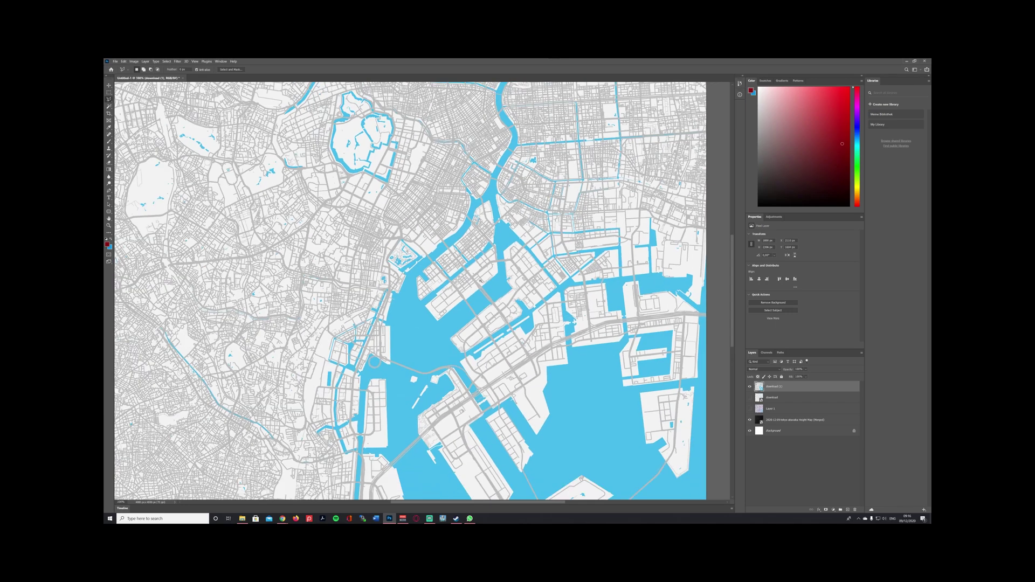
{"action": "scroll", "coordinate": [481, 281], "scroll_direction": "down", "scroll_amount": 1}
{"action": "left_click_drag", "start_coordinate": [536, 355], "coordinate": [531, 322]}
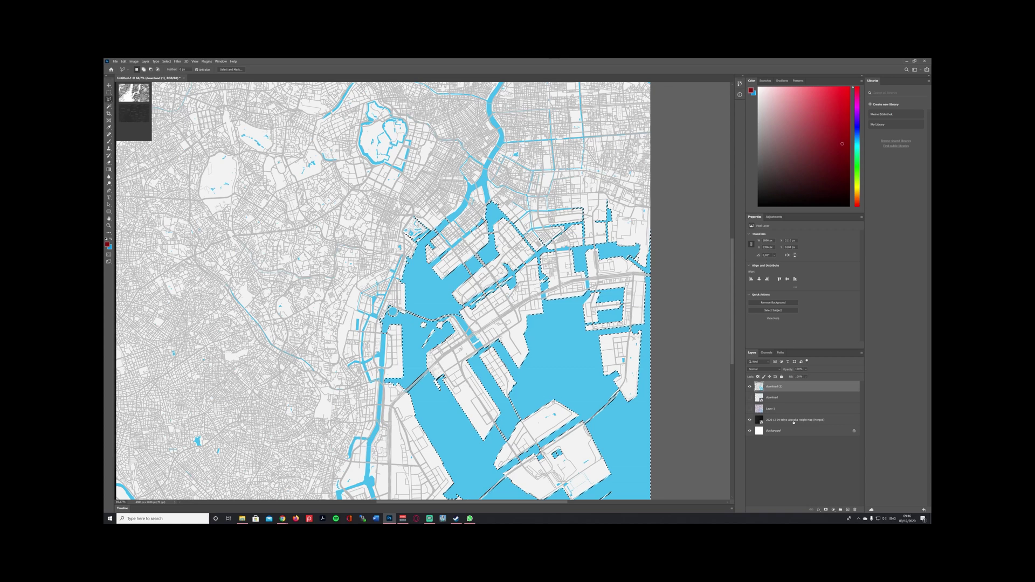
{"action": "key", "text": "ctrl+j"}
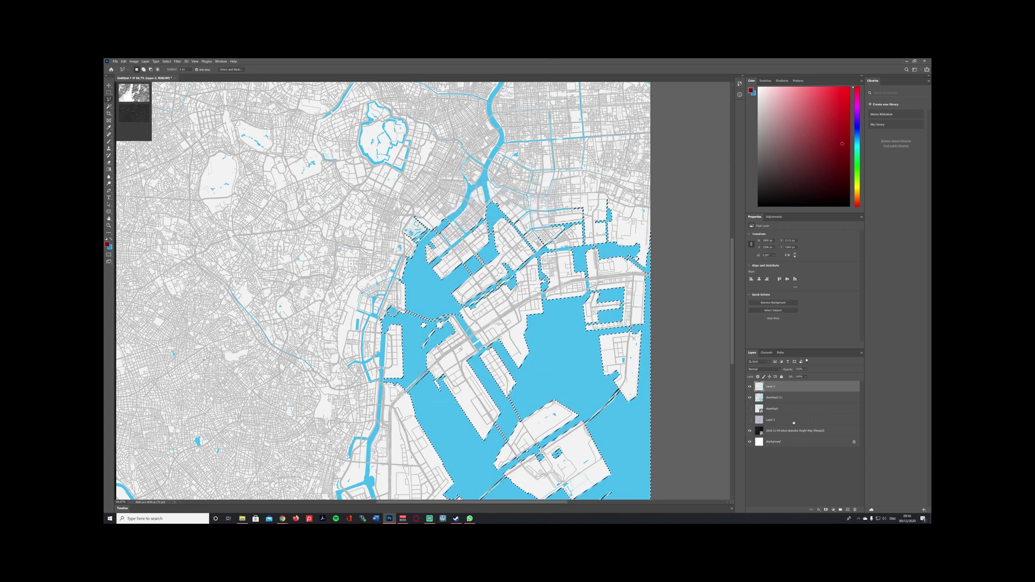
{"action": "key", "text": "d"}
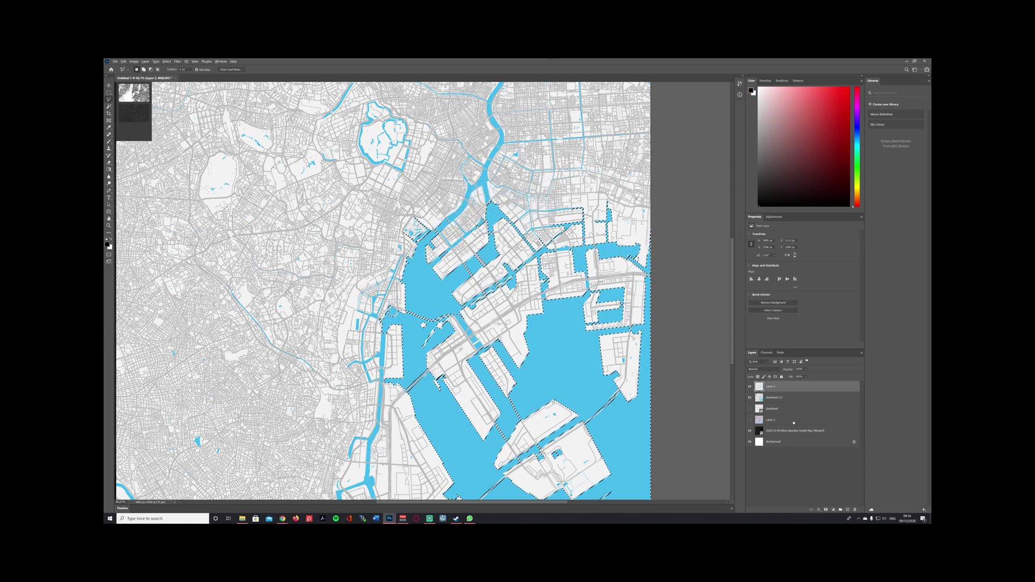
{"action": "key", "text": "alt+BackSpace"}
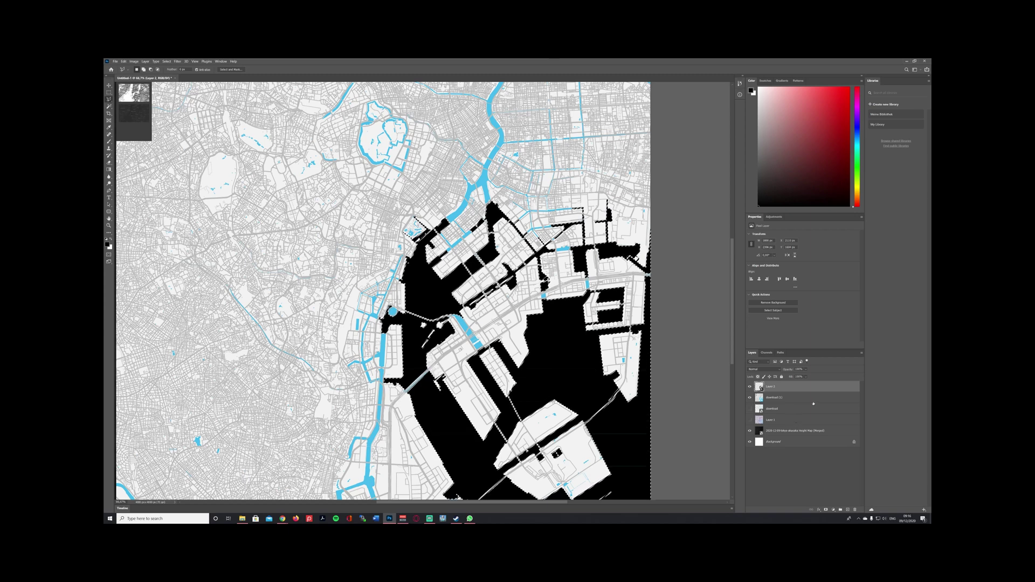
- Hide the download (1) layer, move the black water layer directly above the height map, and clear the selection
{"action": "left_click", "coordinate": [750, 398]}
{"action": "left_click_drag", "start_coordinate": [793, 387], "coordinate": [796, 425]}
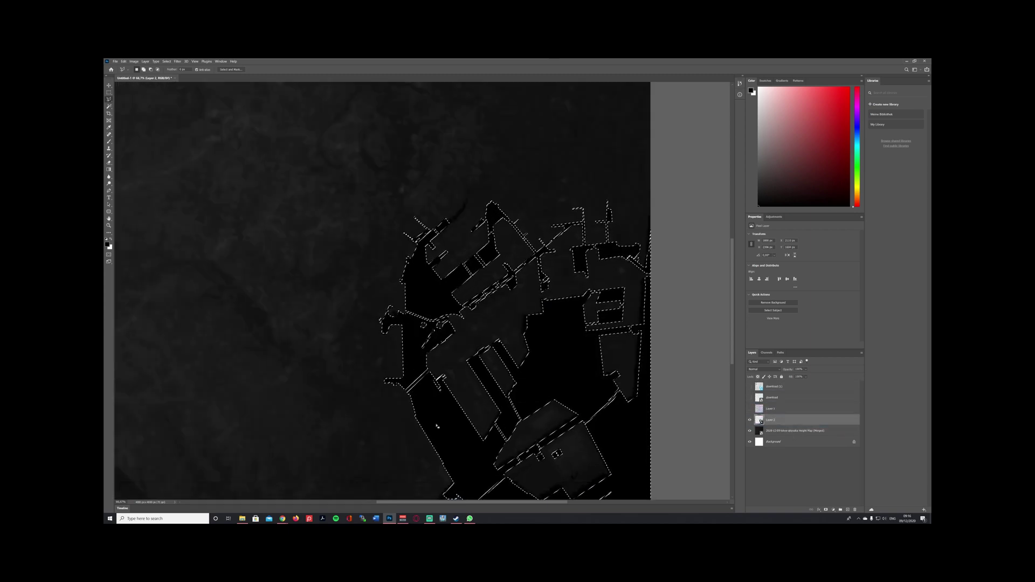
{"action": "key", "text": "m"}
{"action": "left_click", "coordinate": [268, 387]}
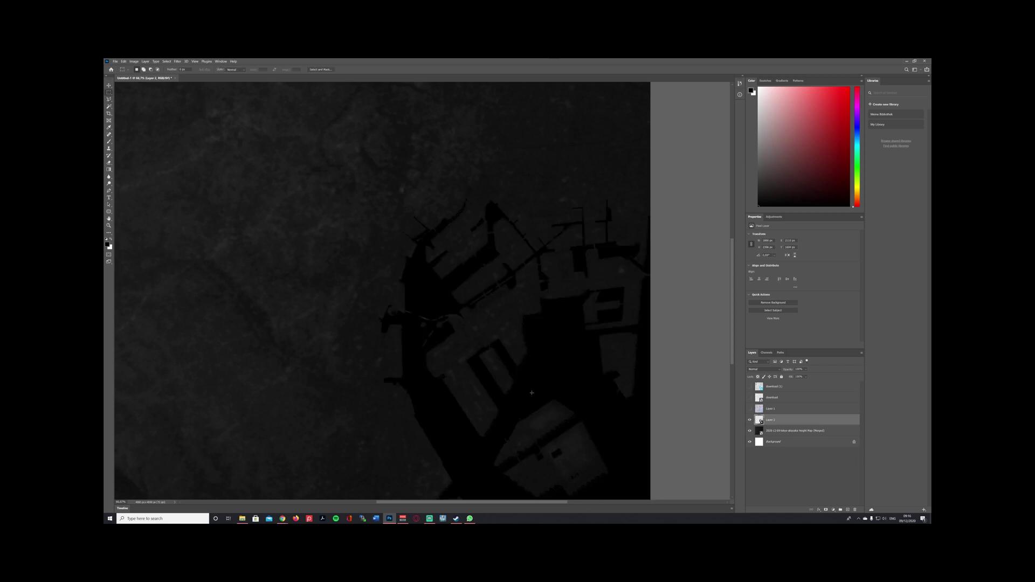
- Add a Brightness/Contrast adjustment above the height map layer and raise its brightness to the maximum
{"action": "left_click", "coordinate": [789, 434]}
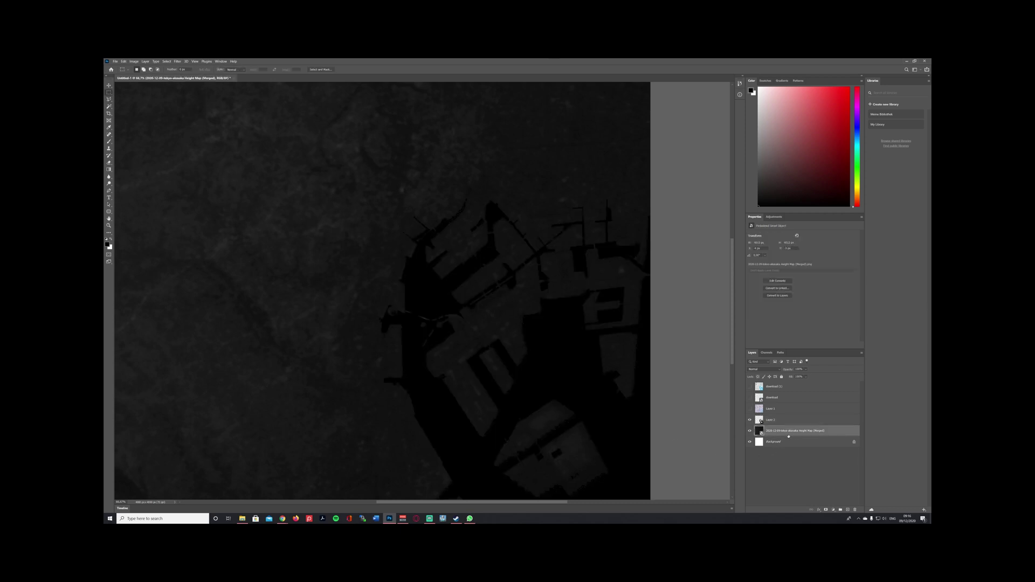
{"action": "left_click", "coordinate": [834, 509]}
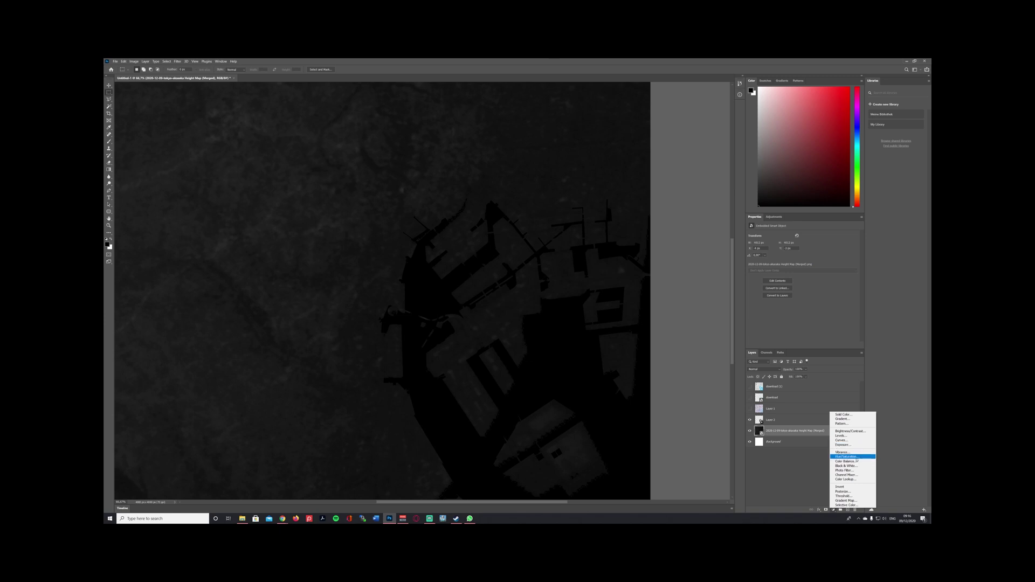
{"action": "left_click", "coordinate": [857, 431]}
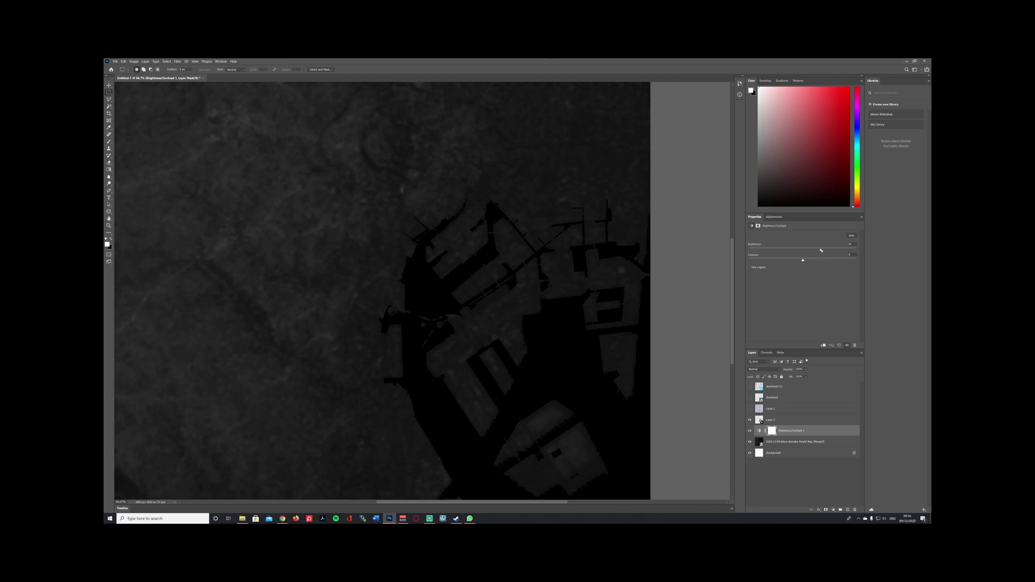
{"action": "left_click_drag", "start_coordinate": [821, 250], "coordinate": [853, 250]}
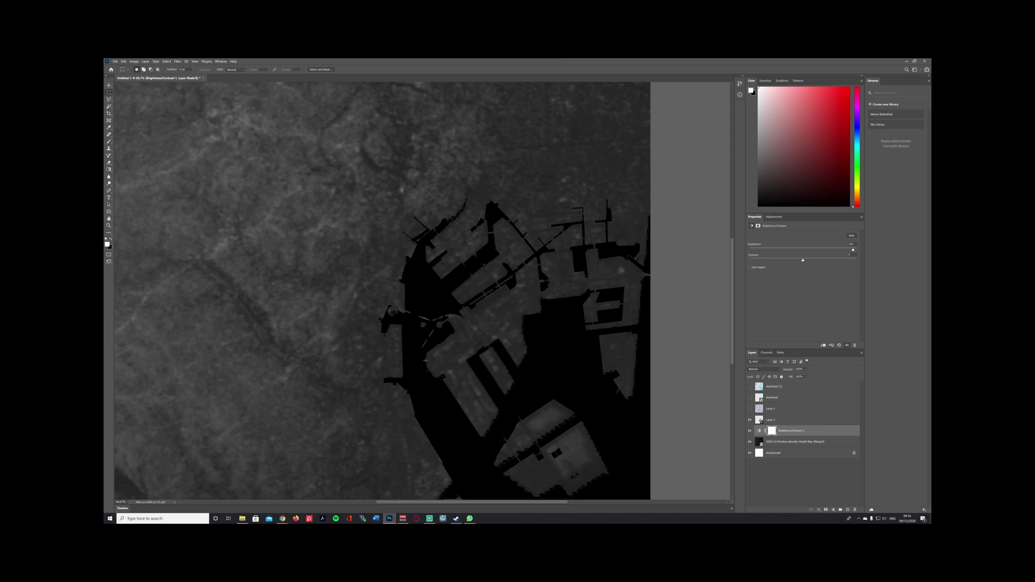
- Rasterize the height map layer for retouching with the Clone Stamp
{"action": "scroll", "coordinate": [426, 360], "scroll_direction": "up", "scroll_amount": 8}
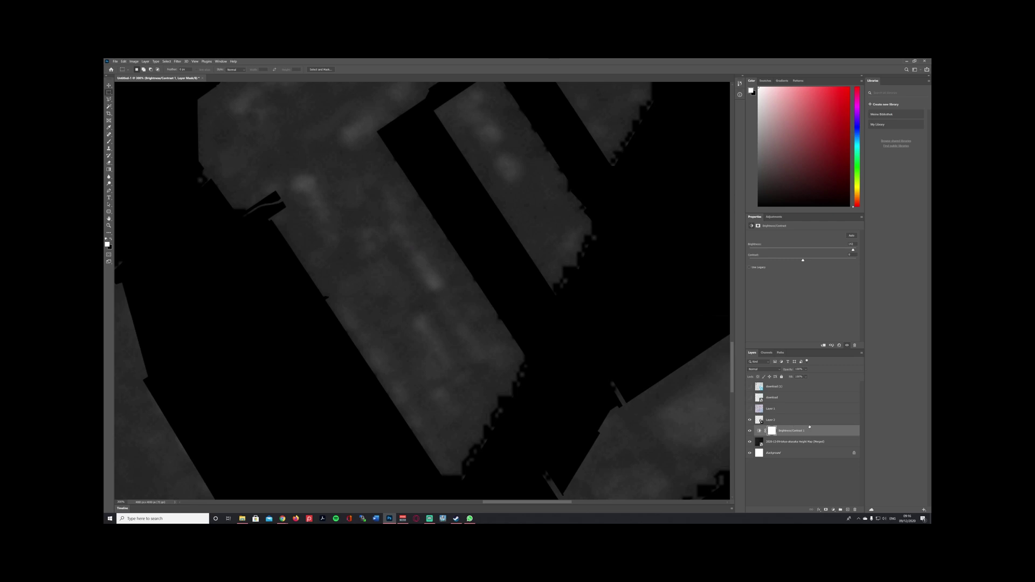
{"action": "left_click", "coordinate": [798, 442]}
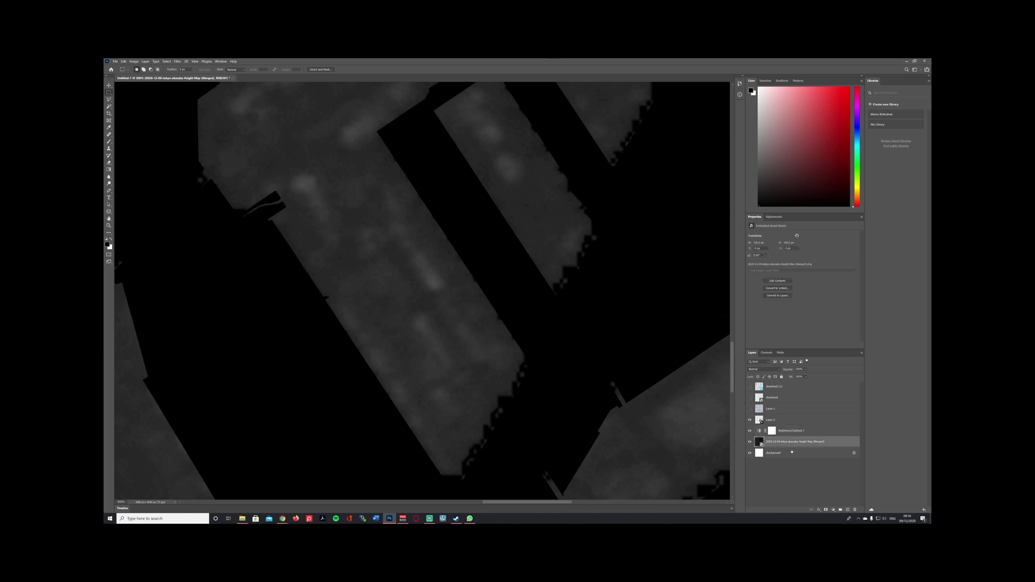
{"action": "key", "text": "s"}
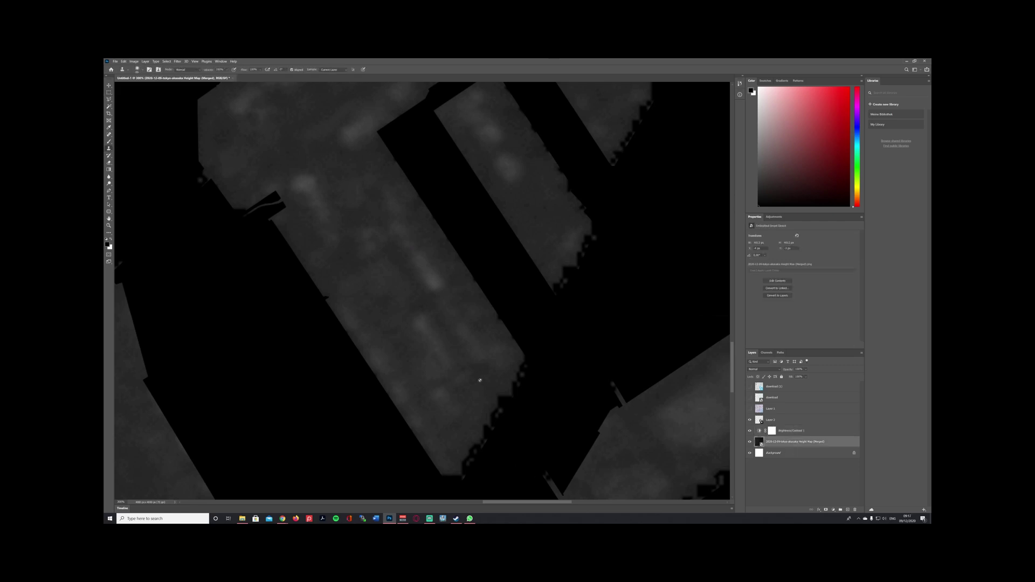
{"action": "key", "text": "super"}
{"action": "key", "text": "super"}
{"action": "right_click", "coordinate": [761, 443]}
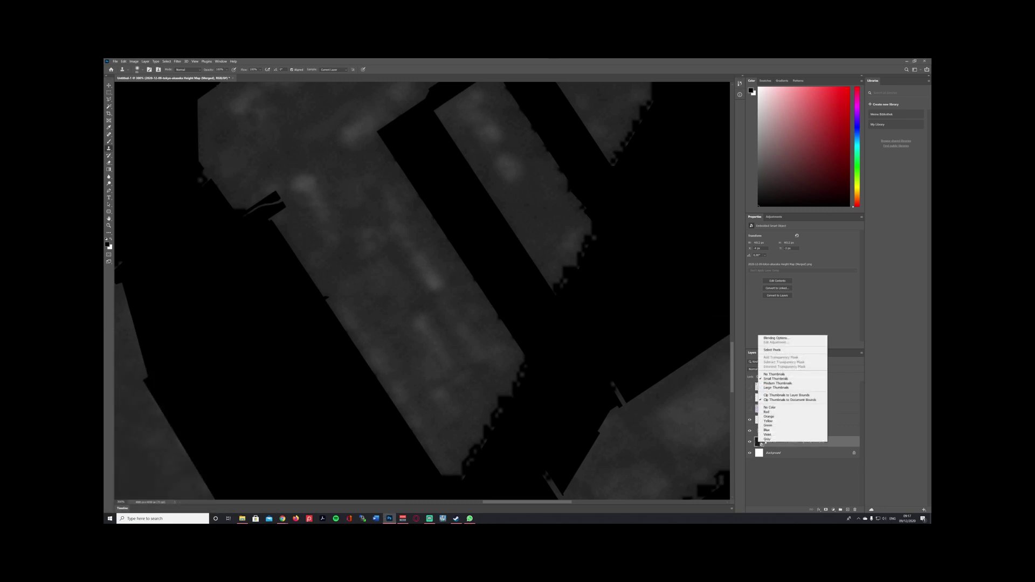
{"action": "right_click", "coordinate": [831, 441]}
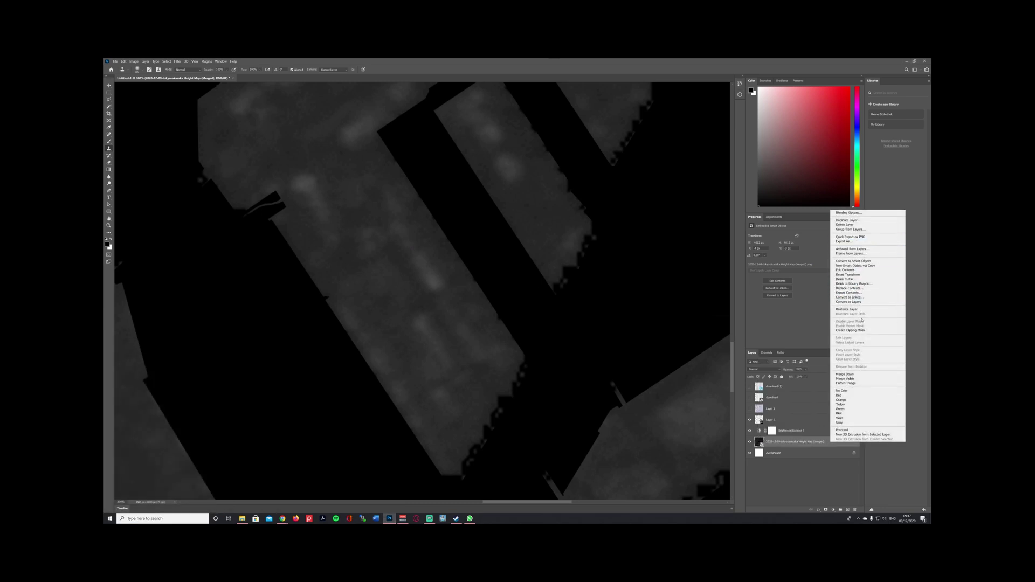
{"action": "left_click", "coordinate": [848, 310]}
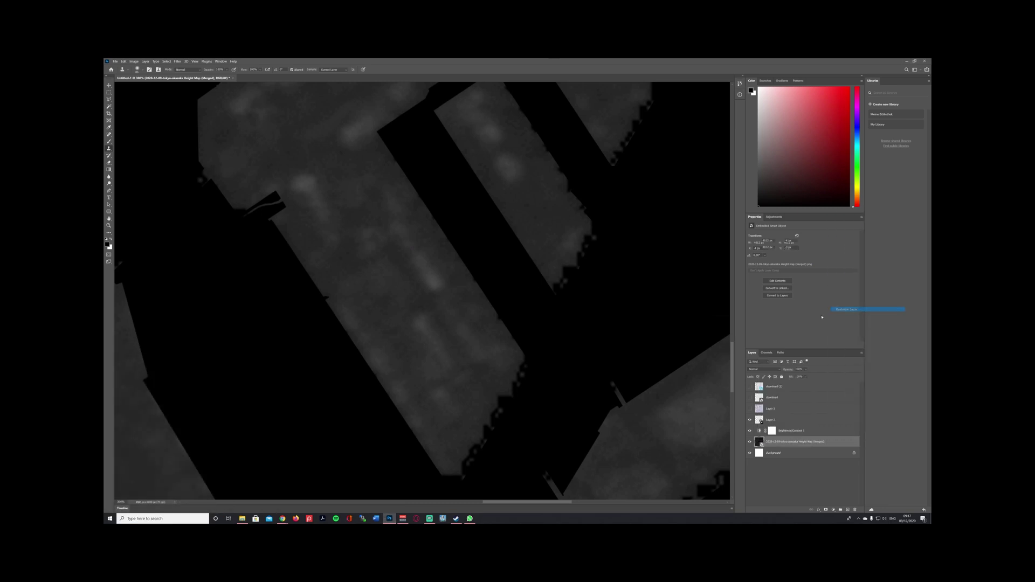
{"action": "left_click", "coordinate": [466, 337]}
{"action": "key", "text": "super"}
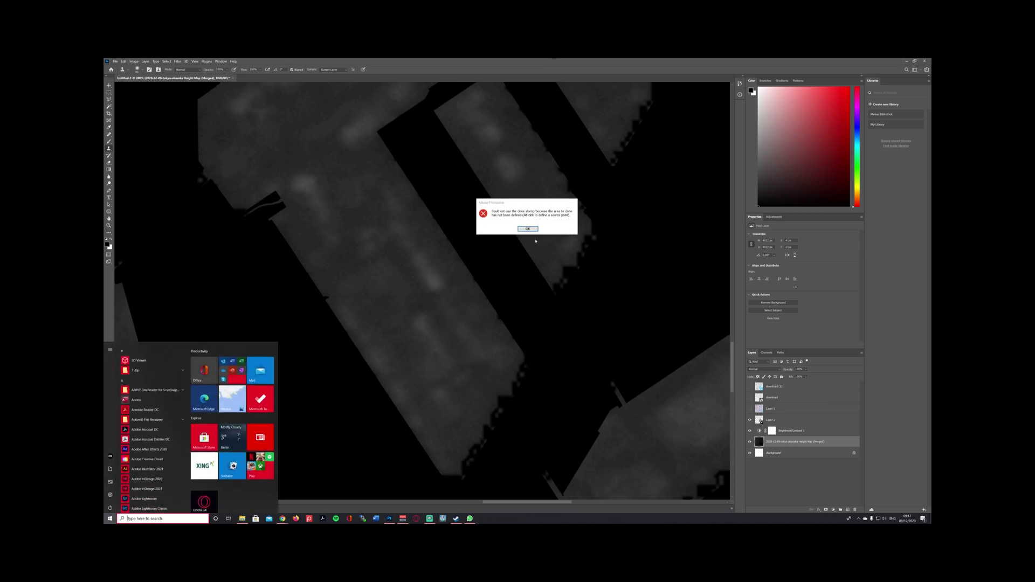
{"action": "key", "text": "super"}
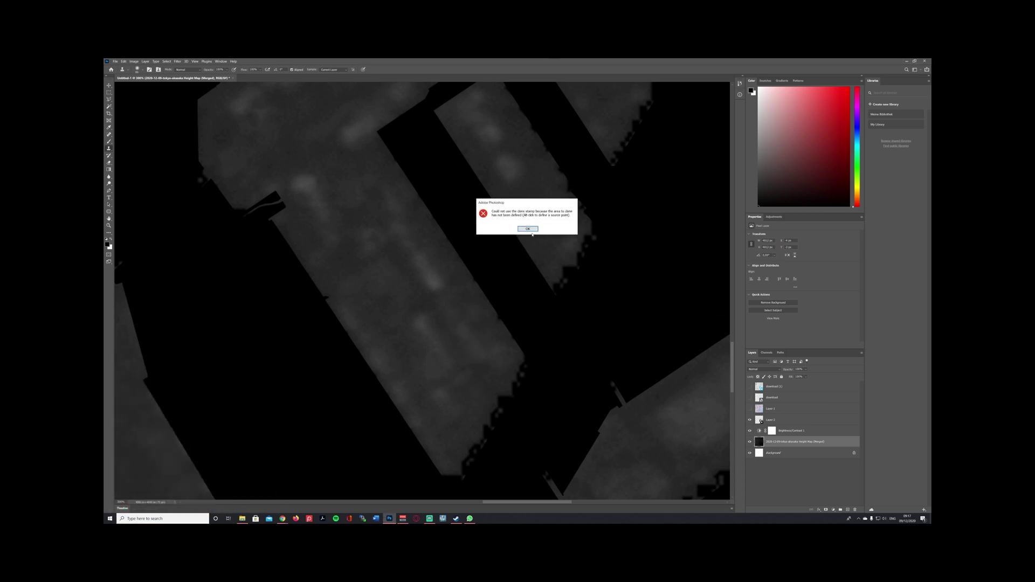
{"action": "left_click", "coordinate": [533, 230]}
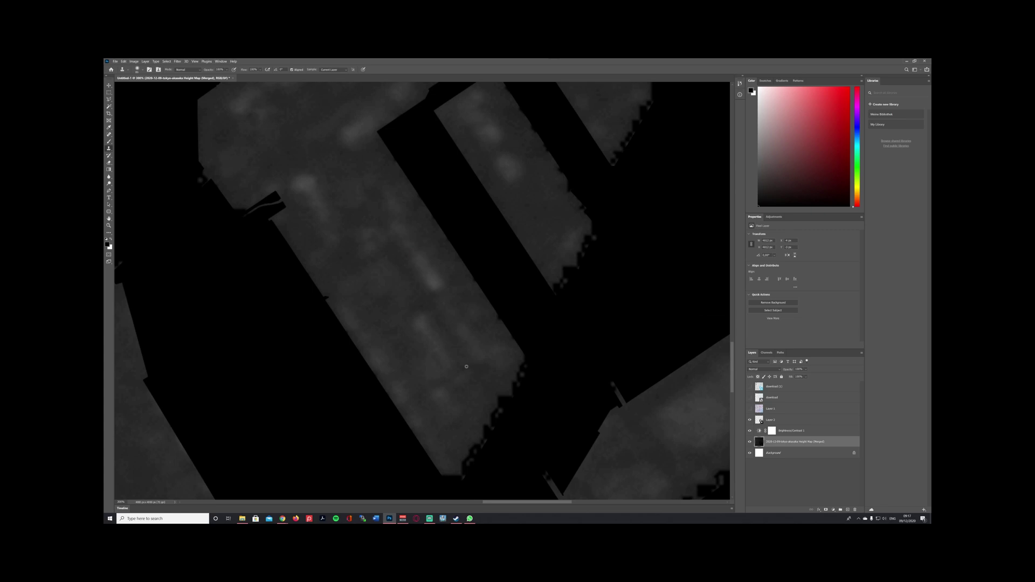
- Clone land texture over the jagged, missing end of the long harbour peninsula on the height map with the Clone Stamp
{"action": "mouse_move", "coordinate": [467, 367]}
{"action": "left_mouse_down"}
{"action": "mouse_move", "coordinate": [494, 360]}
{"action": "mouse_move", "coordinate": [524, 391]}
{"action": "mouse_move", "coordinate": [517, 360]}
{"action": "mouse_move", "coordinate": [531, 380]}
{"action": "mouse_move", "coordinate": [454, 264]}
{"action": "mouse_move", "coordinate": [502, 390]}
{"action": "mouse_move", "coordinate": [439, 481]}
{"action": "left_mouse_up"}
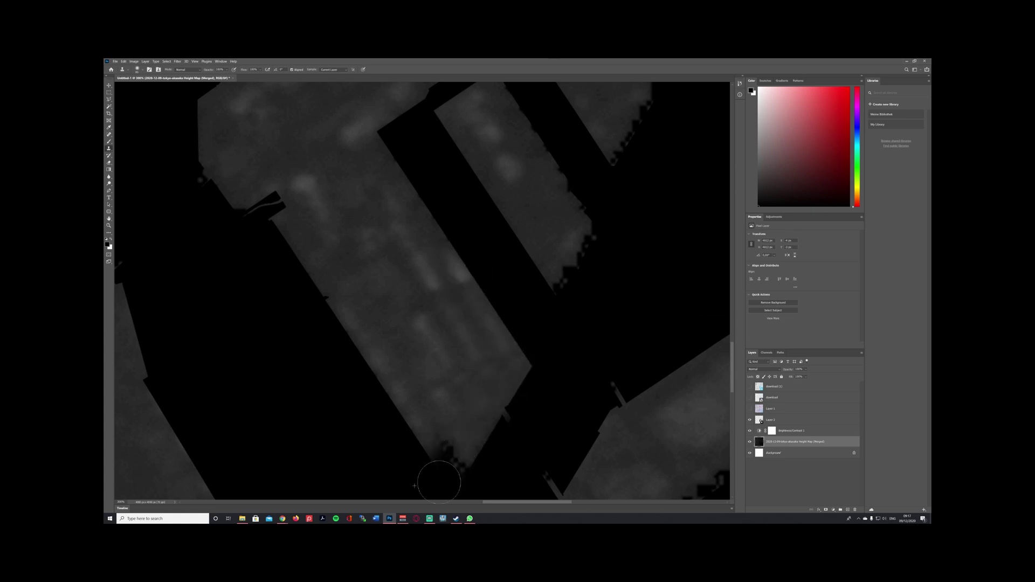
{"action": "left_click", "coordinate": [468, 363], "text": "alt"}
{"action": "mouse_move", "coordinate": [460, 444]}
{"action": "left_mouse_down"}
{"action": "mouse_move", "coordinate": [437, 471]}
{"action": "mouse_move", "coordinate": [450, 448]}
{"action": "mouse_move", "coordinate": [462, 478]}
{"action": "left_mouse_up"}
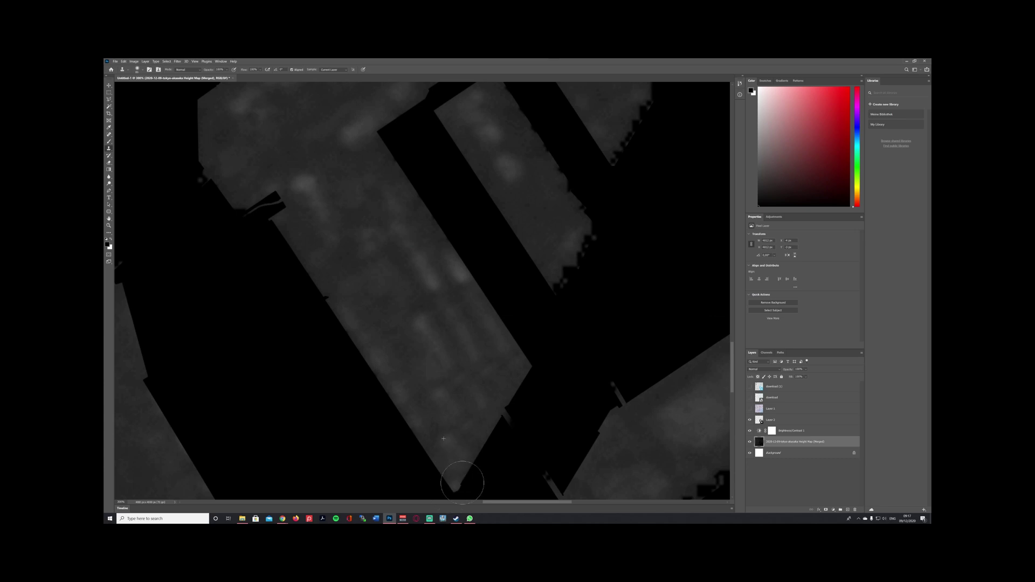
- Clone land texture along the narrow bridge from the long peninsula's end to the neighbouring island with the Clone Stamp
{"action": "left_click", "coordinate": [456, 368], "text": "alt"}
{"action": "left_click_drag", "start_coordinate": [515, 420], "coordinate": [544, 458]}
{"action": "left_click", "coordinate": [488, 390], "text": "alt"}
{"action": "left_click_drag", "start_coordinate": [587, 442], "coordinate": [554, 267]}
{"action": "key", "text": "ctrl+z"}
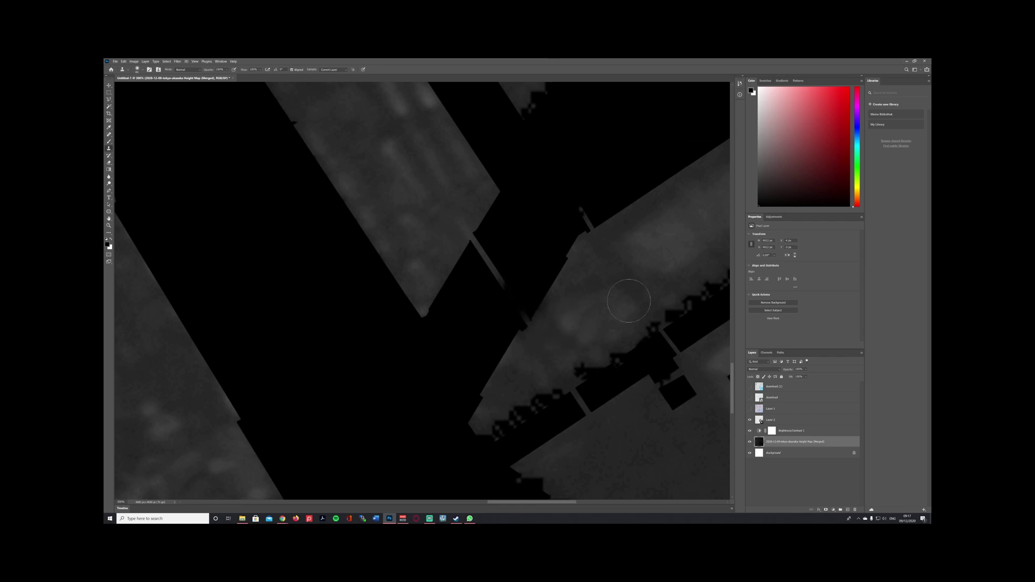
{"action": "left_click", "coordinate": [608, 288], "text": "alt"}
{"action": "mouse_move", "coordinate": [585, 303]}
{"action": "left_mouse_down"}
{"action": "mouse_move", "coordinate": [498, 343]}
{"action": "mouse_move", "coordinate": [541, 304]}
{"action": "mouse_move", "coordinate": [489, 292]}
{"action": "mouse_move", "coordinate": [485, 249]}
{"action": "left_mouse_up"}
- Complete the bridge up to the peninsula and clone land over the darkened patch at the peninsula's edge
{"action": "left_click", "coordinate": [635, 280], "text": "alt"}
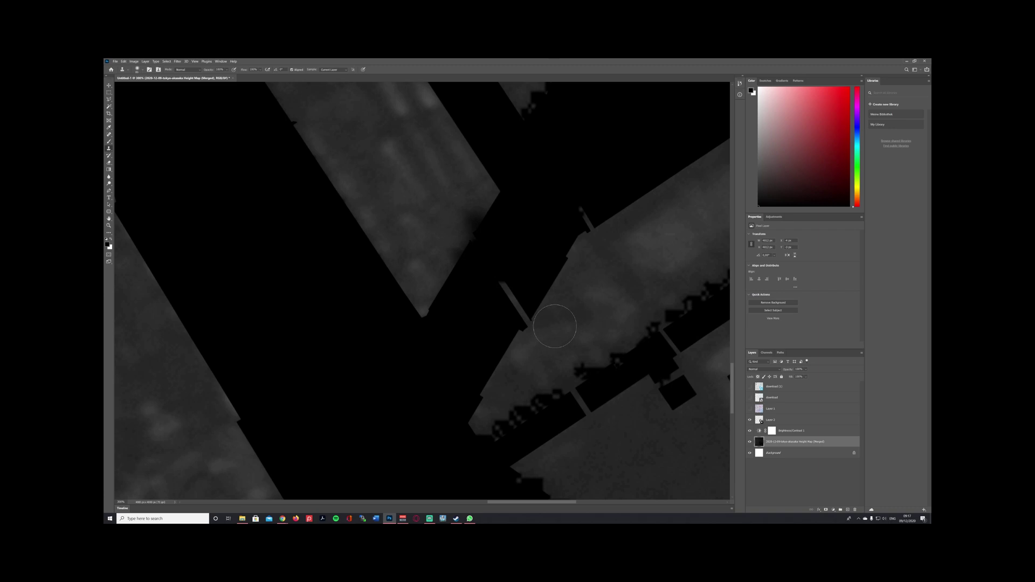
{"action": "mouse_move", "coordinate": [554, 325]}
{"action": "left_mouse_down"}
{"action": "mouse_move", "coordinate": [501, 272]}
{"action": "mouse_move", "coordinate": [590, 315]}
{"action": "mouse_move", "coordinate": [520, 289]}
{"action": "mouse_move", "coordinate": [483, 247]}
{"action": "left_mouse_up"}
{"action": "left_click", "coordinate": [600, 322], "text": "alt"}
{"action": "left_click", "coordinate": [412, 152], "text": "alt"}
{"action": "left_click_drag", "start_coordinate": [452, 198], "coordinate": [472, 259]}
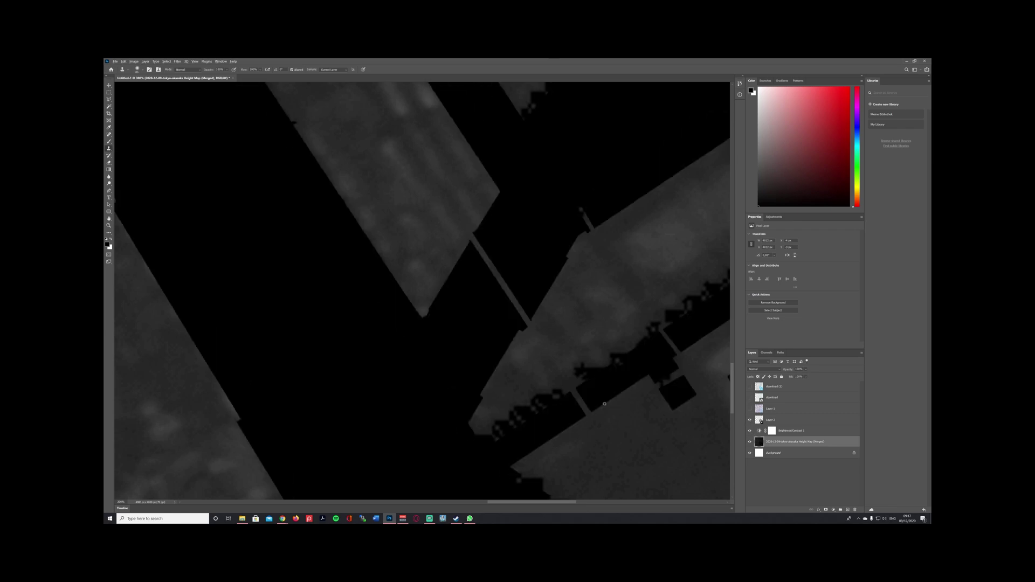
- Clone land over the jagged southeastern shore of the island alongside the narrow canal
{"action": "mouse_move", "coordinate": [587, 357]}
{"action": "left_mouse_down"}
{"action": "mouse_move", "coordinate": [527, 416]}
{"action": "mouse_move", "coordinate": [467, 449]}
{"action": "left_mouse_up"}
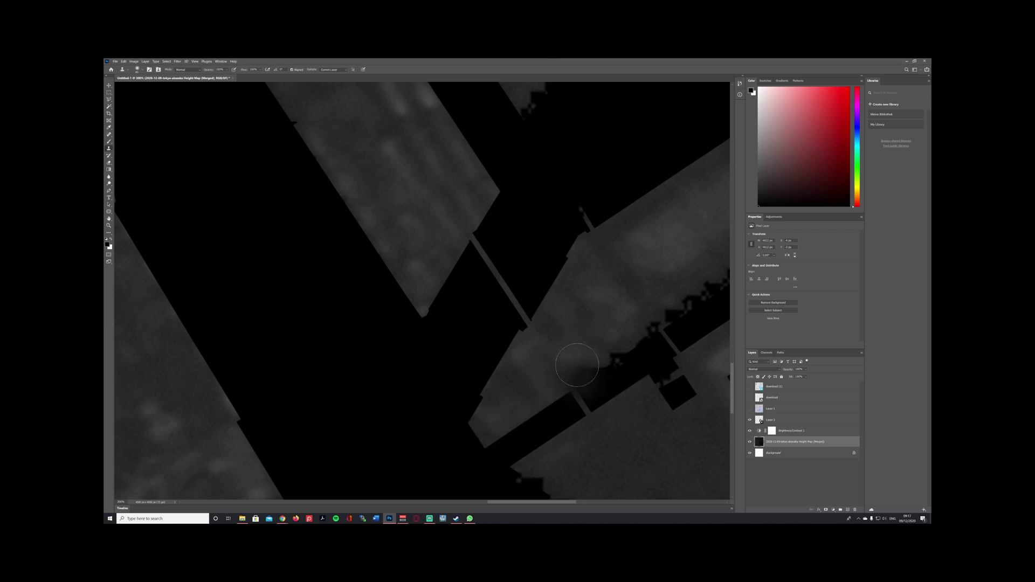
{"action": "left_click", "coordinate": [590, 287], "text": "alt"}
{"action": "mouse_move", "coordinate": [585, 360]}
{"action": "left_mouse_down"}
{"action": "mouse_move", "coordinate": [578, 366]}
{"action": "mouse_move", "coordinate": [710, 273]}
{"action": "mouse_move", "coordinate": [709, 303]}
{"action": "left_mouse_up"}
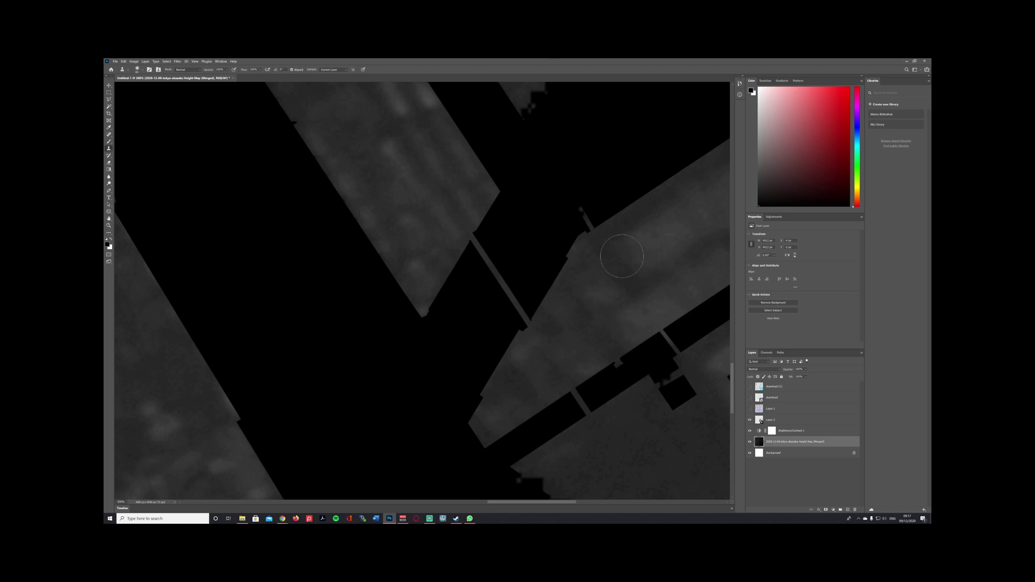
- Clone land along the second narrow bridge running northwest from the island to the shorter peninsula, undoing the last stray stroke
{"action": "left_click_drag", "start_coordinate": [584, 215], "coordinate": [571, 180]}
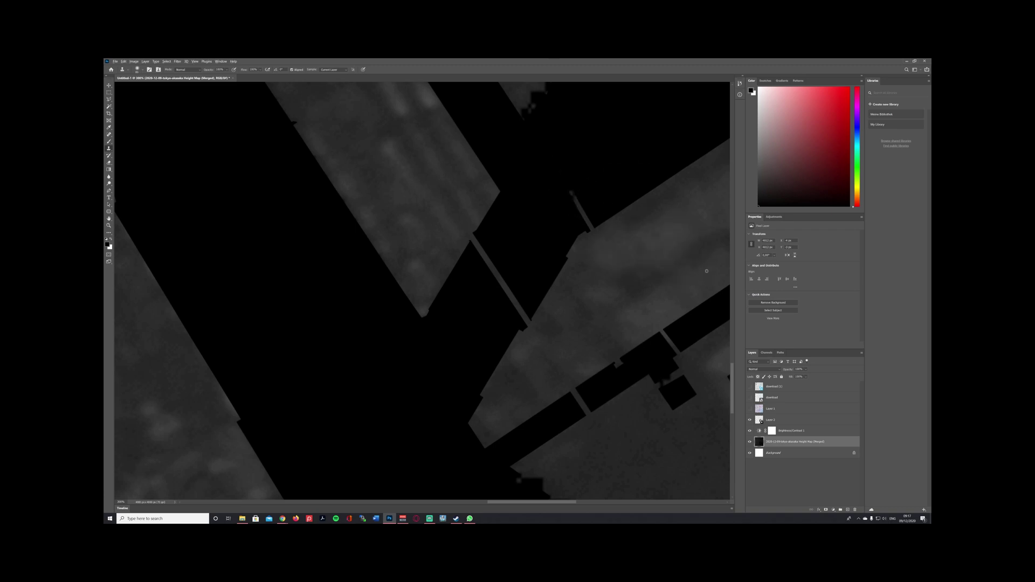
{"action": "mouse_move", "coordinate": [570, 208]}
{"action": "left_mouse_down"}
{"action": "mouse_move", "coordinate": [538, 157]}
{"action": "mouse_move", "coordinate": [530, 100]}
{"action": "left_mouse_up"}
{"action": "left_click", "coordinate": [562, 153]}
{"action": "key", "text": "ctrl+z"}
- Clone land into the small jetty beside the notch on the long peninsula's western shore
{"action": "scroll", "coordinate": [586, 305], "scroll_direction": "down", "scroll_amount": 2}
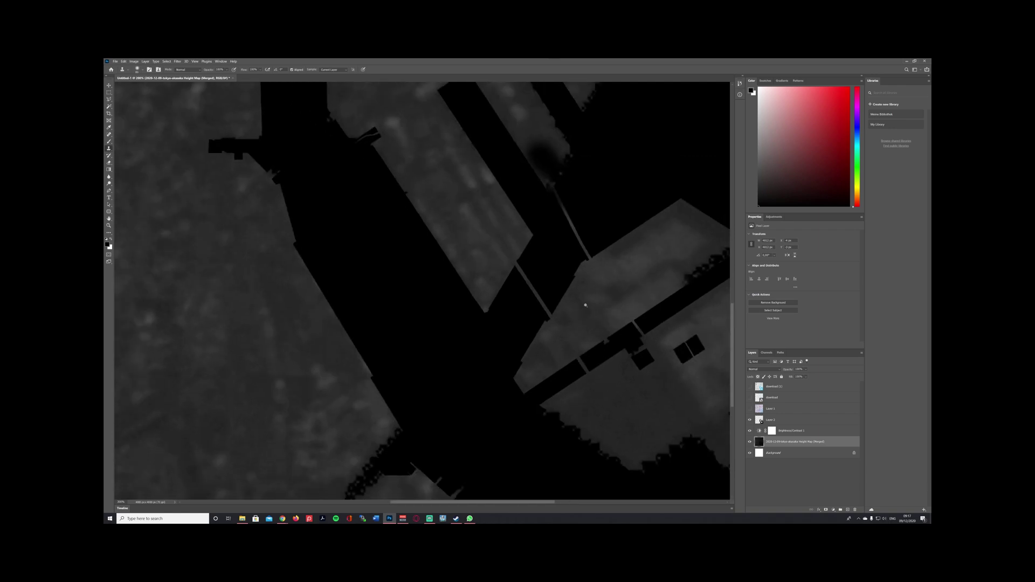
{"action": "scroll", "coordinate": [585, 305], "scroll_direction": "down", "scroll_amount": 3}
{"action": "scroll", "coordinate": [522, 228], "scroll_direction": "up", "scroll_amount": 1}
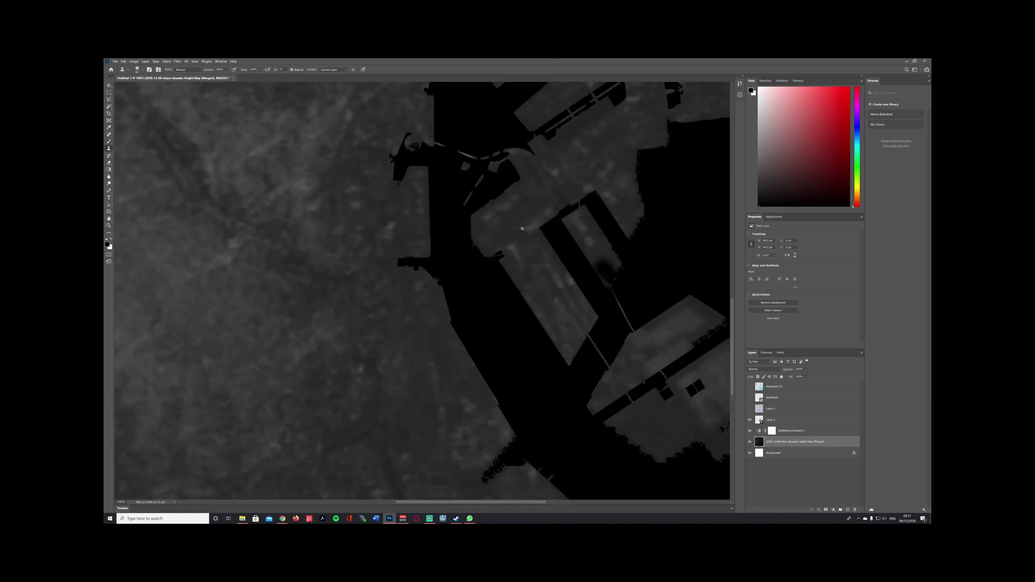
{"action": "scroll", "coordinate": [522, 228], "scroll_direction": "up", "scroll_amount": 2}
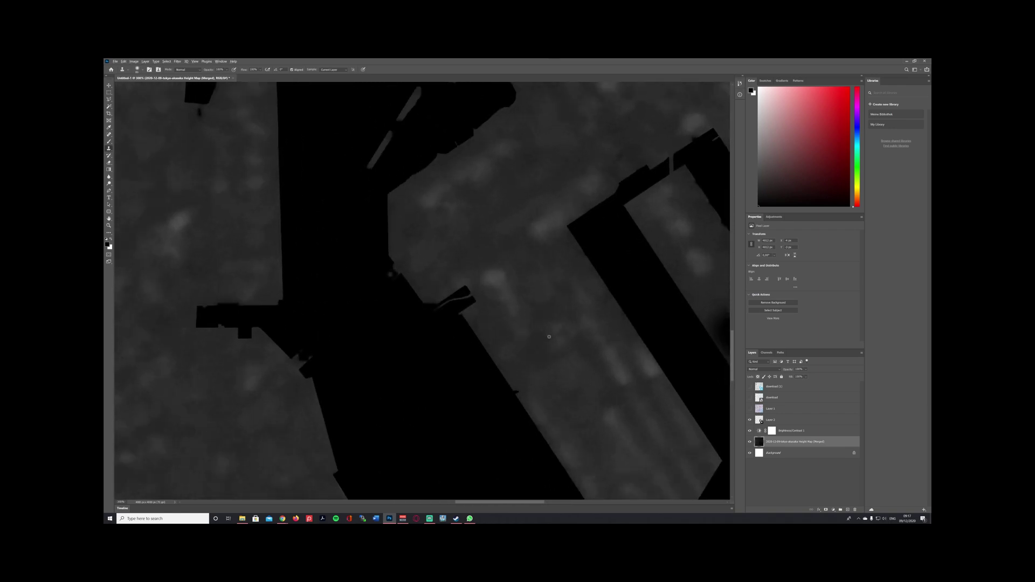
{"action": "left_click", "coordinate": [553, 337], "text": "alt"}
{"action": "mouse_move", "coordinate": [559, 378]}
{"action": "left_mouse_down"}
{"action": "mouse_move", "coordinate": [529, 388]}
{"action": "mouse_move", "coordinate": [480, 371]}
{"action": "mouse_move", "coordinate": [508, 380]}
{"action": "mouse_move", "coordinate": [431, 244]}
{"action": "mouse_move", "coordinate": [438, 320]}
{"action": "mouse_move", "coordinate": [415, 303]}
{"action": "left_mouse_up"}
- Clone land along the diagonal bridge crossing the channel to the western mainland and fill its mainland end
{"action": "left_click", "coordinate": [539, 201], "text": "alt"}
{"action": "mouse_move", "coordinate": [505, 294]}
{"action": "left_mouse_down"}
{"action": "mouse_move", "coordinate": [462, 356]}
{"action": "mouse_move", "coordinate": [457, 391]}
{"action": "mouse_move", "coordinate": [416, 267]}
{"action": "mouse_move", "coordinate": [330, 300]}
{"action": "mouse_move", "coordinate": [282, 365]}
{"action": "mouse_move", "coordinate": [371, 294]}
{"action": "mouse_move", "coordinate": [273, 386]}
{"action": "mouse_move", "coordinate": [322, 352]}
{"action": "left_mouse_up"}
{"action": "left_click", "coordinate": [515, 203], "text": "alt"}
{"action": "left_click", "coordinate": [516, 222], "text": "alt"}
{"action": "left_click", "coordinate": [203, 384], "text": "alt"}
{"action": "mouse_move", "coordinate": [243, 367]}
{"action": "left_mouse_down"}
{"action": "mouse_move", "coordinate": [278, 403]}
{"action": "mouse_move", "coordinate": [284, 377]}
{"action": "left_mouse_up"}
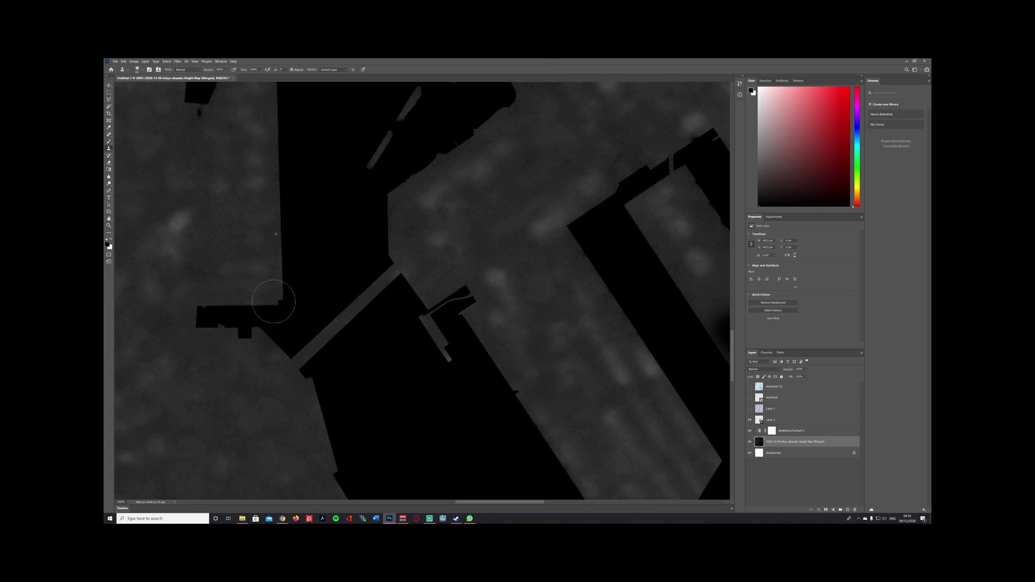
- Clone land into the gaps of the curved bridge across the harbour and undo the stray stamp near its circular loop
{"action": "left_click_drag", "start_coordinate": [196, 185], "coordinate": [247, 307]}
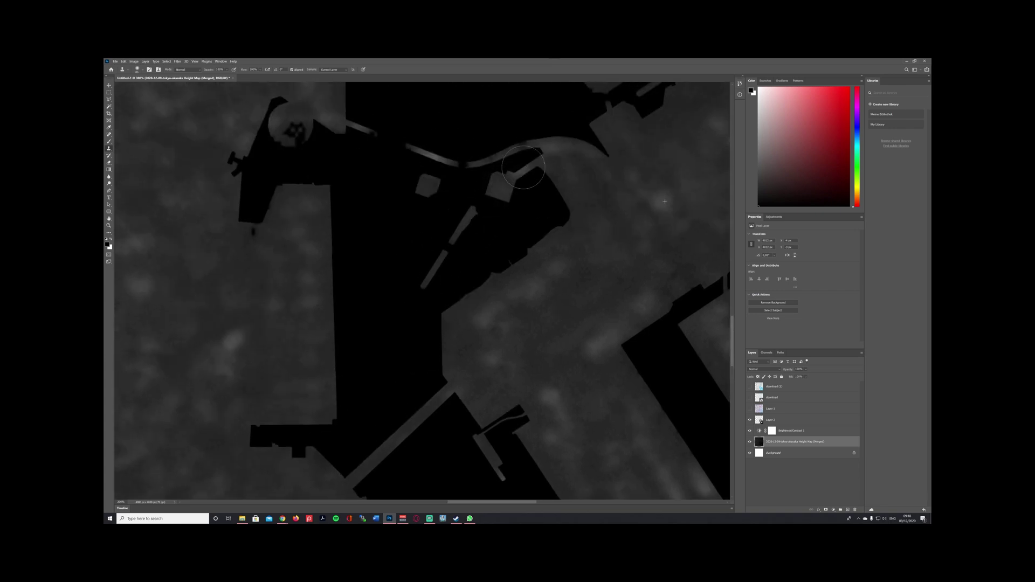
{"action": "left_click_drag", "start_coordinate": [610, 219], "coordinate": [588, 332]}
{"action": "left_click", "coordinate": [696, 267], "text": "alt"}
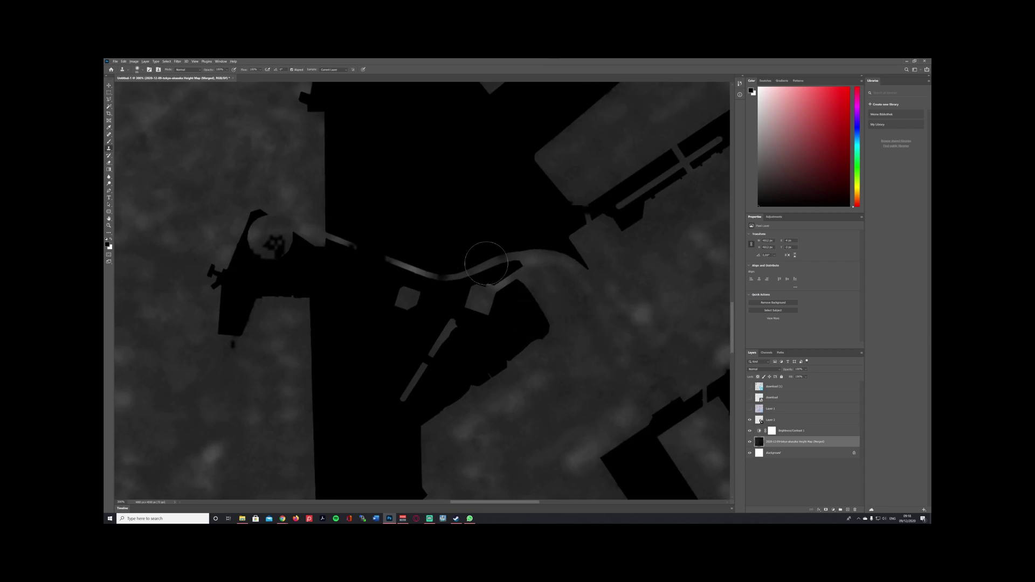
{"action": "mouse_move", "coordinate": [486, 260]}
{"action": "left_mouse_down"}
{"action": "mouse_move", "coordinate": [402, 286]}
{"action": "mouse_move", "coordinate": [329, 256]}
{"action": "mouse_move", "coordinate": [357, 250]}
{"action": "mouse_move", "coordinate": [346, 246]}
{"action": "mouse_move", "coordinate": [437, 264]}
{"action": "left_mouse_up"}
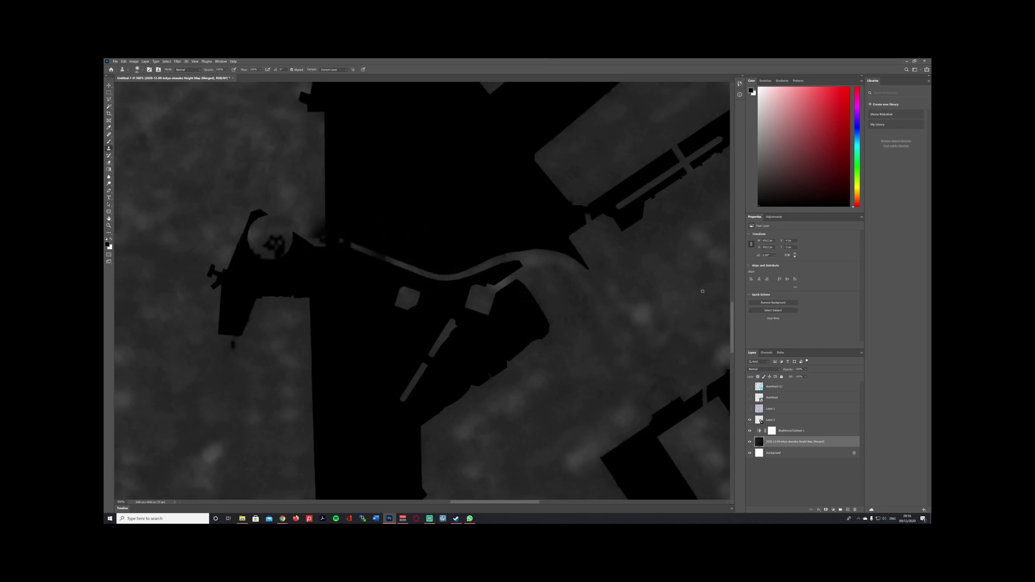
{"action": "left_click", "coordinate": [266, 211]}
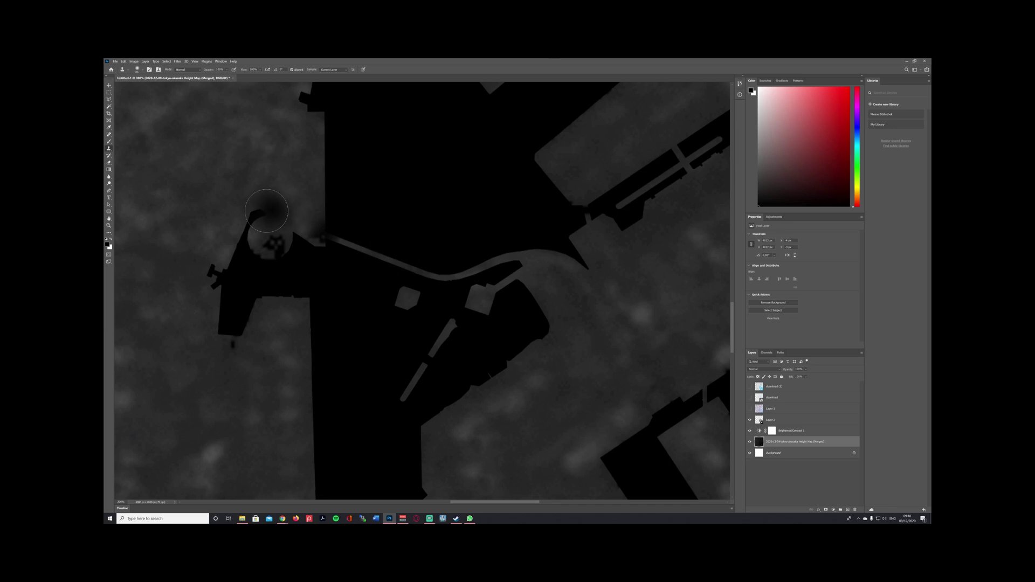
{"action": "key", "text": "ctrl+z"}
- Clone mainland texture over the patchy circular loop and along the curved bridge's span to give both an even height
{"action": "left_click", "coordinate": [259, 176], "text": "alt"}
{"action": "mouse_move", "coordinate": [245, 241]}
{"action": "left_mouse_down"}
{"action": "mouse_move", "coordinate": [313, 220]}
{"action": "mouse_move", "coordinate": [329, 250]}
{"action": "mouse_move", "coordinate": [465, 276]}
{"action": "left_mouse_up"}
{"action": "left_click", "coordinate": [258, 180], "text": "alt"}
{"action": "left_click_drag", "start_coordinate": [360, 251], "coordinate": [427, 273]}
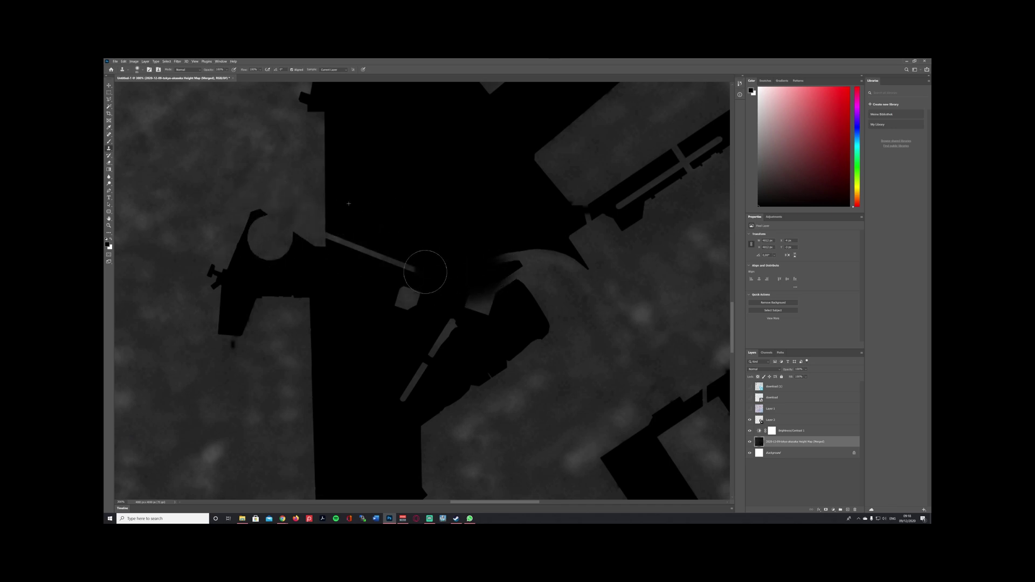
{"action": "left_click", "coordinate": [160, 156], "text": "alt"}
{"action": "mouse_move", "coordinate": [434, 267]}
{"action": "left_mouse_down"}
{"action": "mouse_move", "coordinate": [505, 262]}
{"action": "mouse_move", "coordinate": [447, 275]}
{"action": "left_mouse_up"}
- Clone land over the jagged eastern shoreline of the central harbour island down to its pointed southern tip
{"action": "left_click_drag", "start_coordinate": [457, 372], "coordinate": [474, 190]}
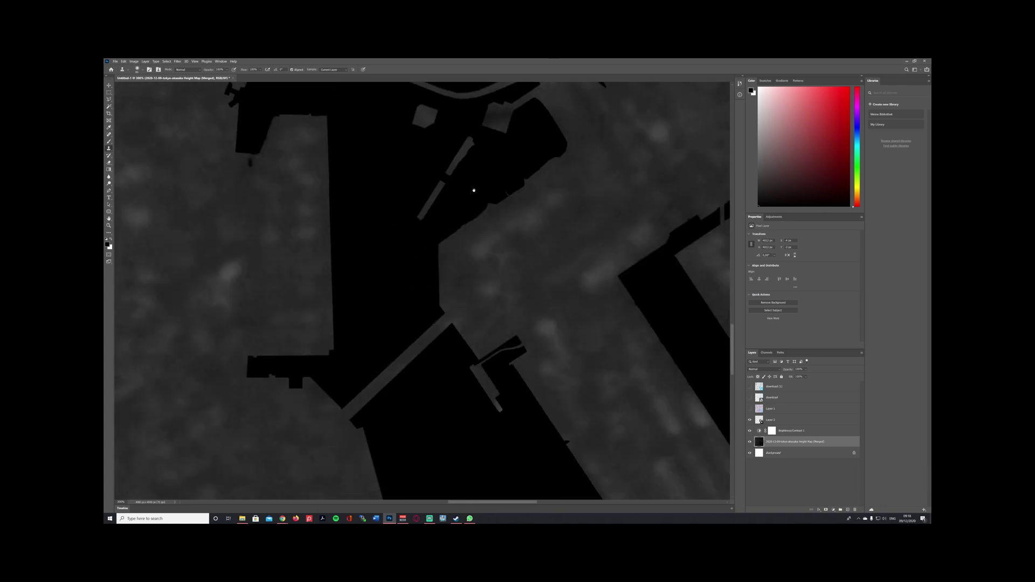
{"action": "scroll", "coordinate": [474, 190], "scroll_direction": "down", "scroll_amount": 4}
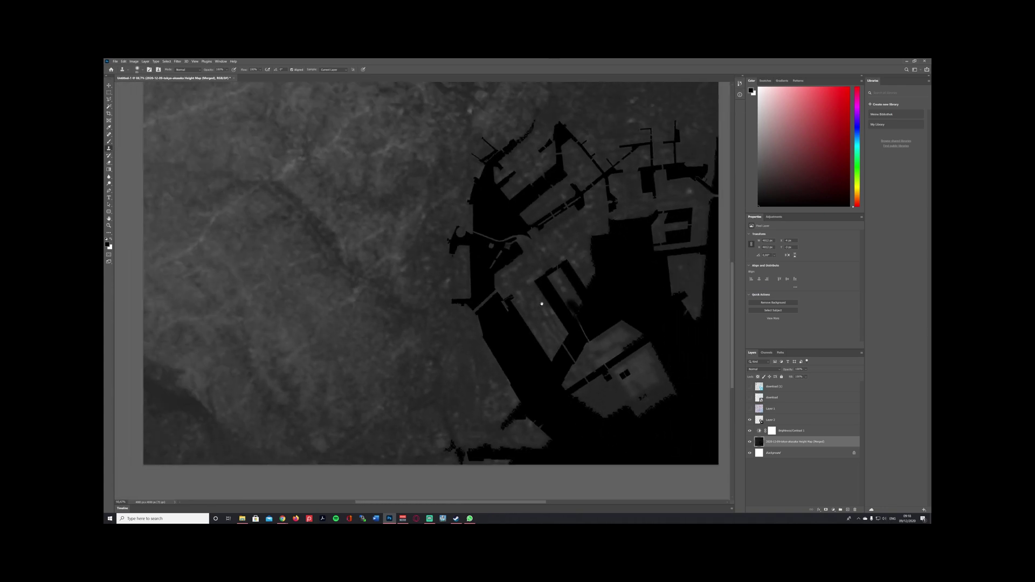
{"action": "scroll", "coordinate": [555, 284], "scroll_direction": "up", "scroll_amount": 3}
{"action": "left_click_drag", "start_coordinate": [499, 258], "coordinate": [492, 355]}
{"action": "left_click_drag", "start_coordinate": [604, 253], "coordinate": [531, 345]}
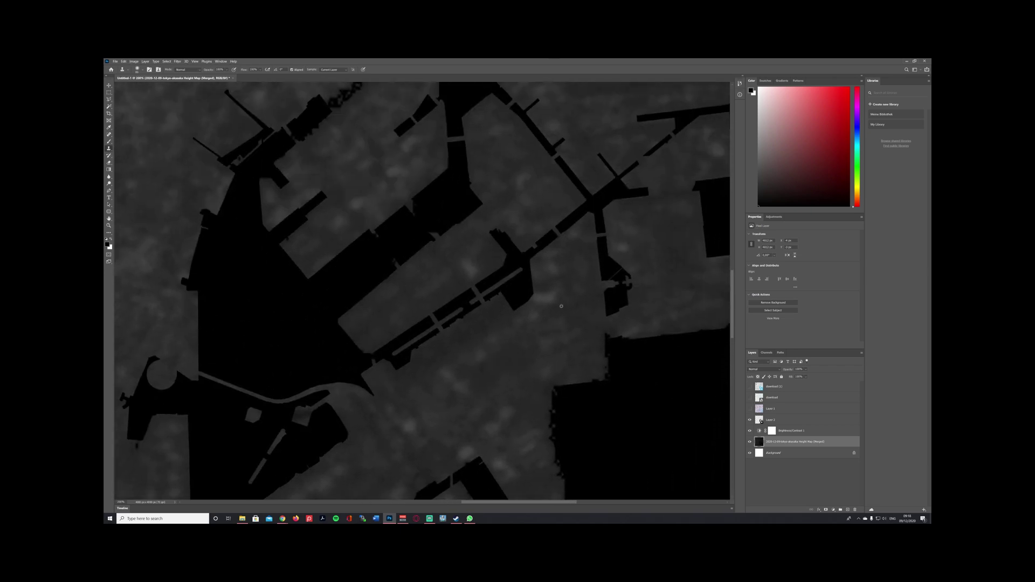
{"action": "mouse_move", "coordinate": [599, 366]}
{"action": "left_mouse_down"}
{"action": "mouse_move", "coordinate": [576, 382]}
{"action": "mouse_move", "coordinate": [603, 383]}
{"action": "mouse_move", "coordinate": [598, 315]}
{"action": "mouse_move", "coordinate": [617, 378]}
{"action": "mouse_move", "coordinate": [592, 387]}
{"action": "mouse_move", "coordinate": [568, 373]}
{"action": "mouse_move", "coordinate": [550, 479]}
{"action": "left_mouse_up"}
{"action": "left_click", "coordinate": [558, 348], "text": "alt"}
{"action": "left_click", "coordinate": [523, 399], "text": "alt"}
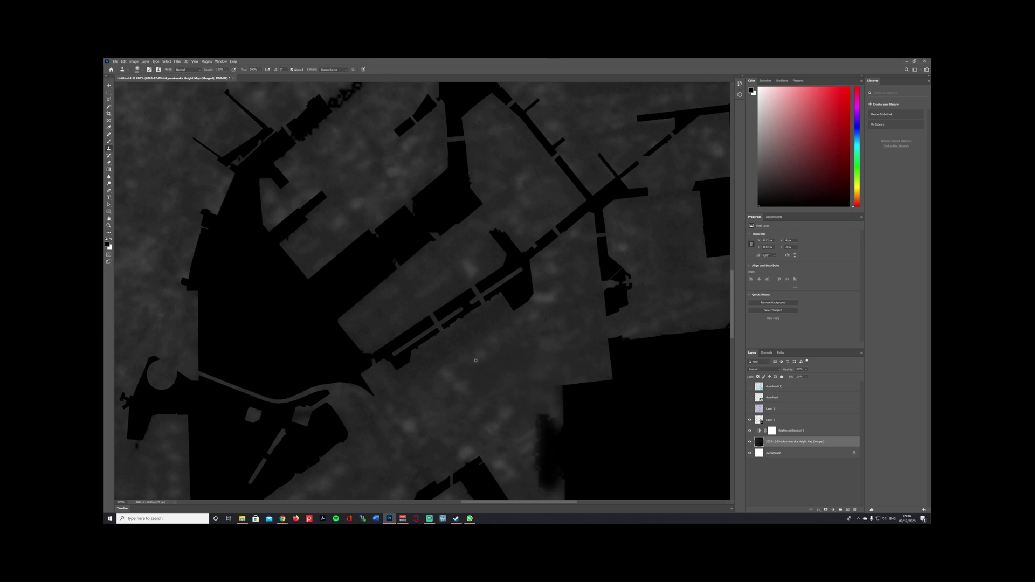
{"action": "left_click_drag", "start_coordinate": [553, 422], "coordinate": [560, 441]}
{"action": "mouse_move", "coordinate": [542, 355]}
{"action": "left_mouse_down"}
{"action": "mouse_move", "coordinate": [534, 240]}
{"action": "mouse_move", "coordinate": [549, 369]}
{"action": "mouse_move", "coordinate": [533, 434]}
{"action": "left_mouse_up"}
- Clone land over the dark smudge near the southern end of the shorter peninsula
{"action": "left_click", "coordinate": [534, 241], "text": "alt"}
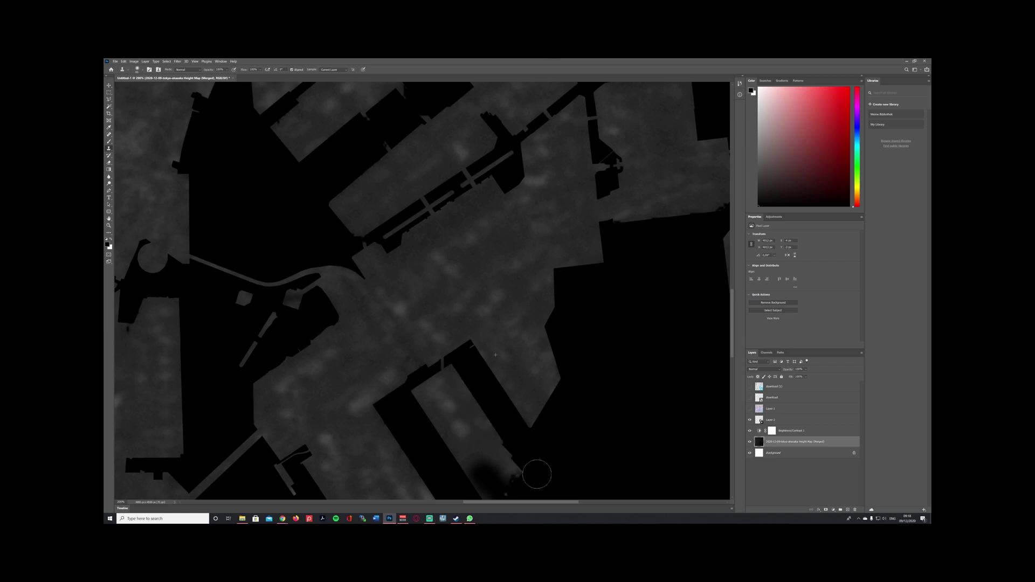
{"action": "left_click_drag", "start_coordinate": [499, 334], "coordinate": [495, 283]}
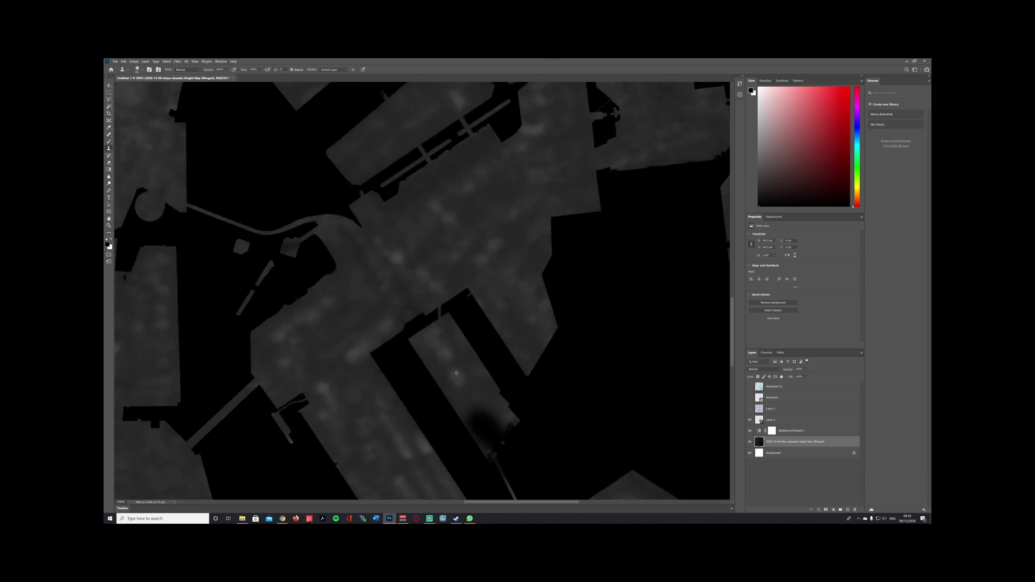
{"action": "mouse_move", "coordinate": [472, 402]}
{"action": "left_mouse_down"}
{"action": "mouse_move", "coordinate": [501, 445]}
{"action": "mouse_move", "coordinate": [476, 418]}
{"action": "mouse_move", "coordinate": [485, 454]}
{"action": "mouse_move", "coordinate": [504, 467]}
{"action": "left_mouse_up"}
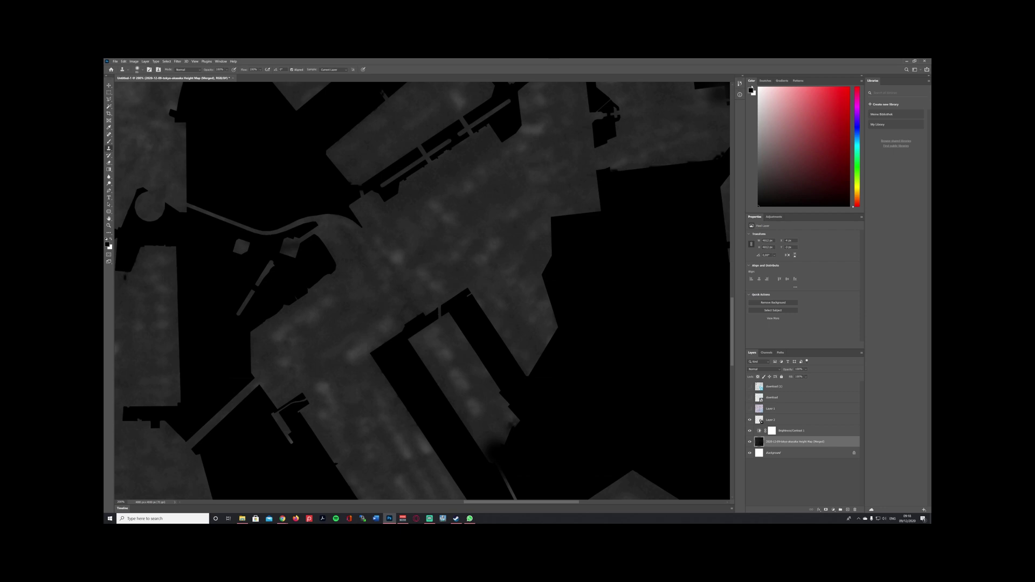
- Switch to Chrome and review the FireShot map captures and the styled Tokyo map in Google Map Customizer
{"action": "left_click", "coordinate": [907, 62]}
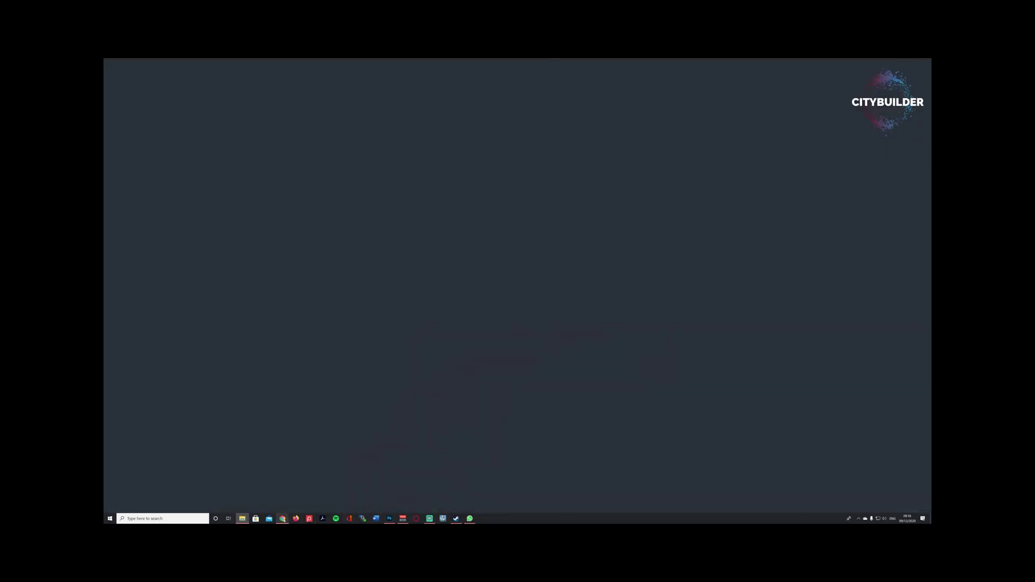
{"action": "mouse_move", "coordinate": [283, 519]}
{"action": "left_click", "coordinate": [370, 493]}
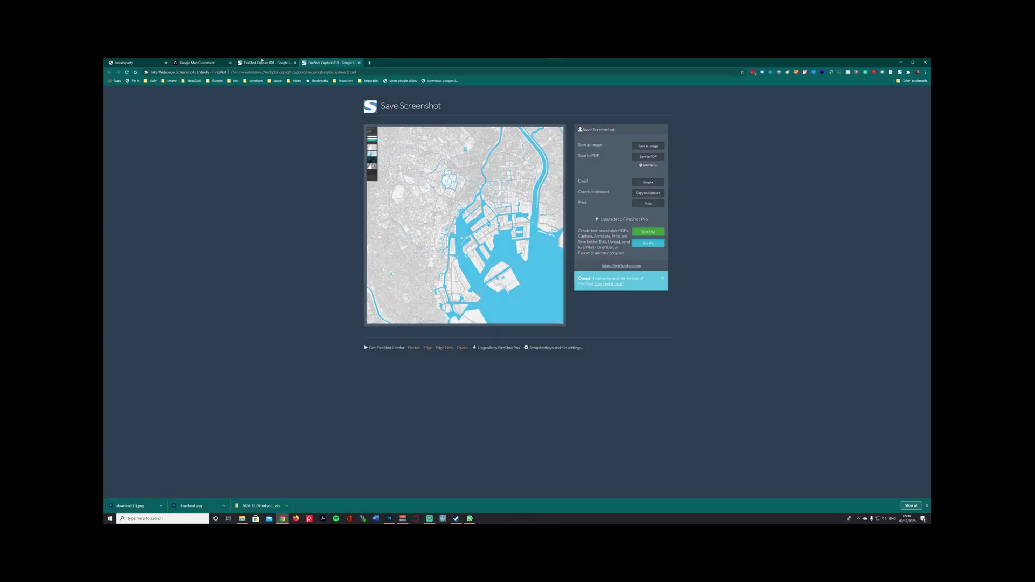
{"action": "left_click", "coordinate": [261, 63]}
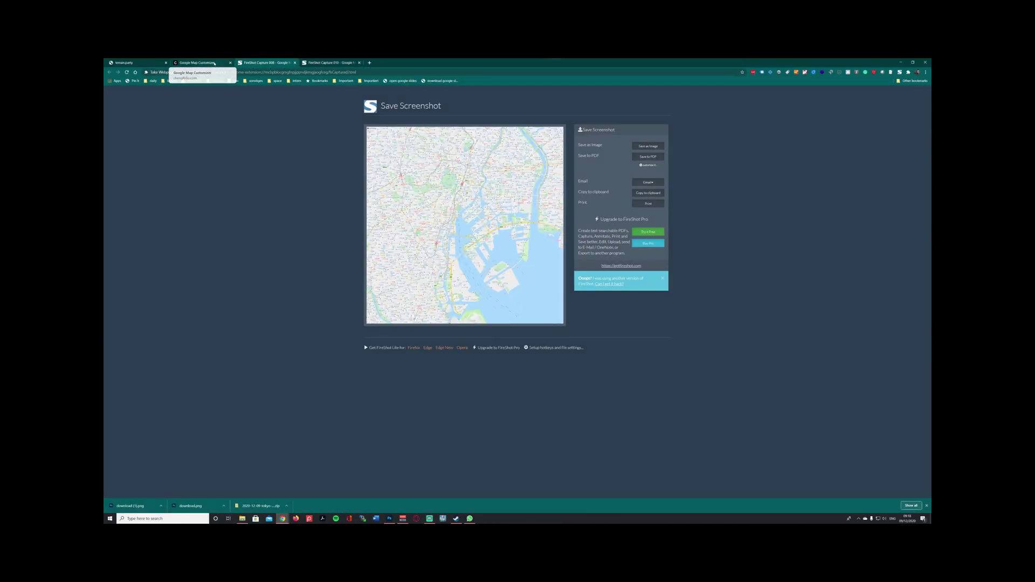
{"action": "left_click", "coordinate": [214, 64]}
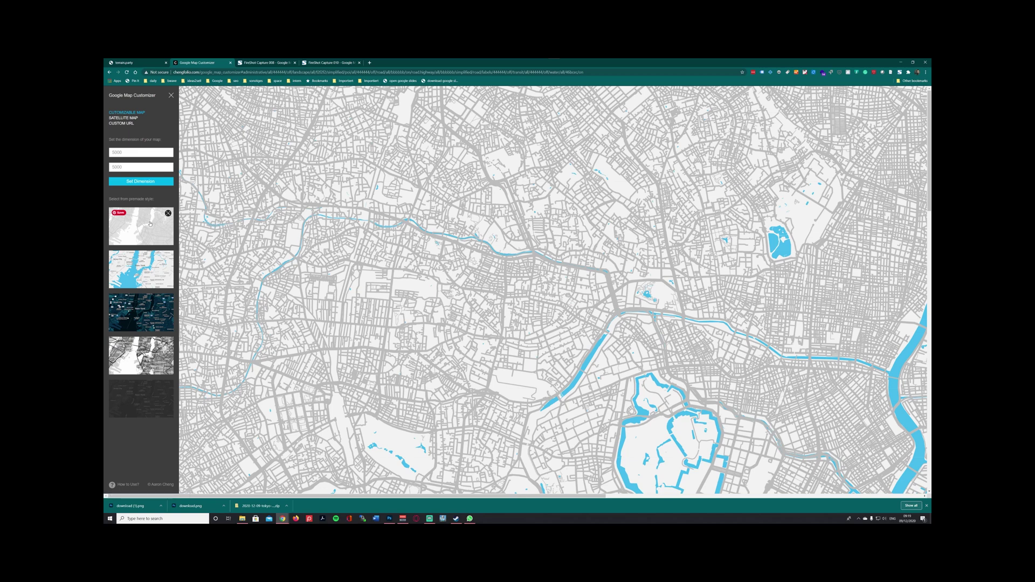
{"action": "left_click", "coordinate": [900, 62]}
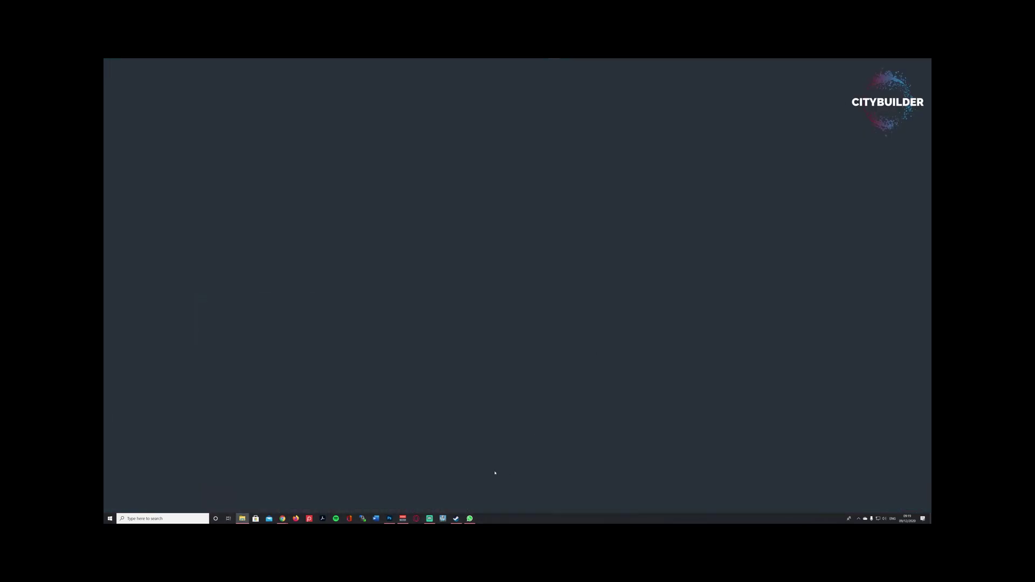